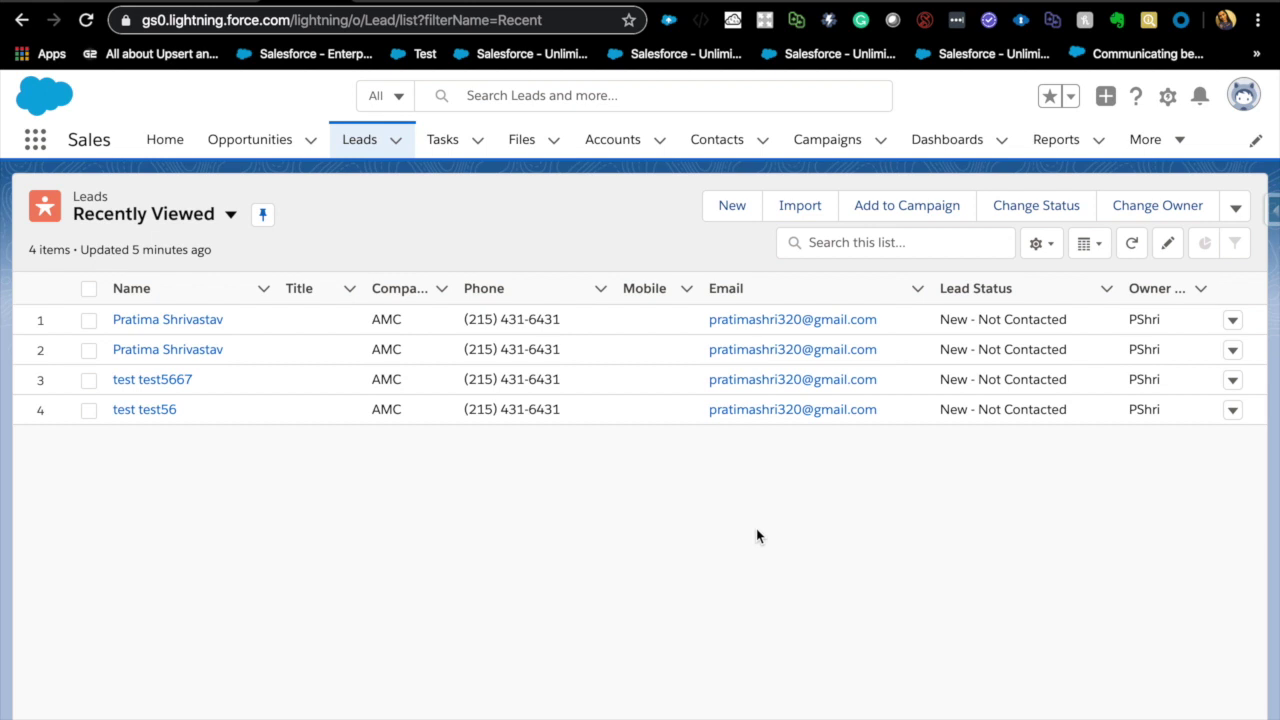
Review the Spring '20 release note on before-save updates in flows and its place under Customization, Lightning Flow, Flow Builder.
{"action": "key", "text": "ctrl+Right"}
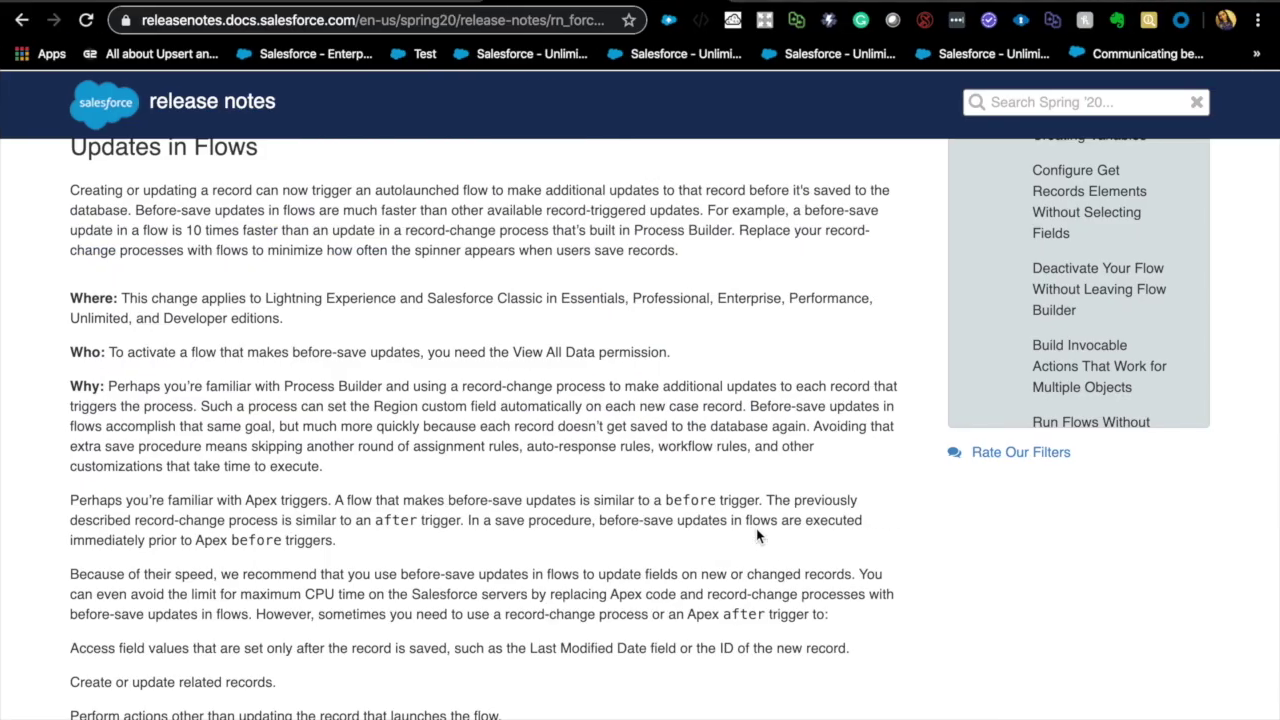
{"action": "scroll", "coordinate": [1031, 358], "scroll_direction": "up", "scroll_amount": 10}
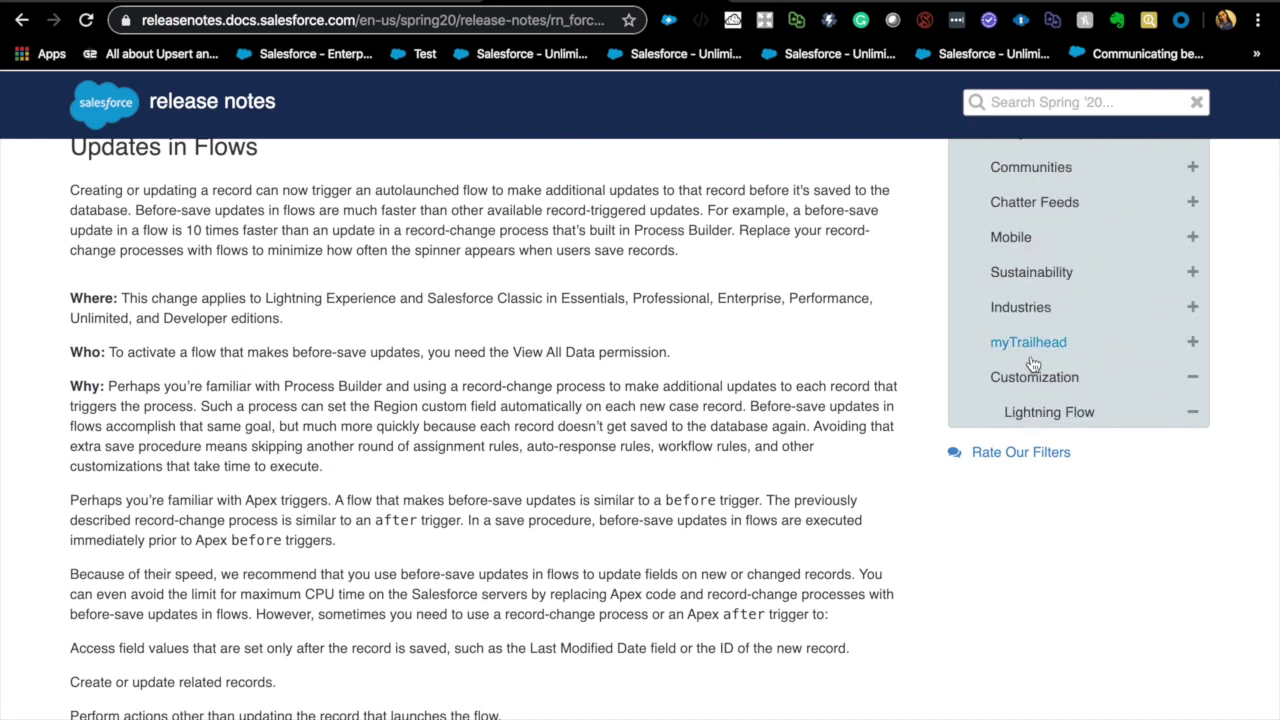
{"action": "scroll", "coordinate": [1031, 363], "scroll_direction": "up", "scroll_amount": 10}
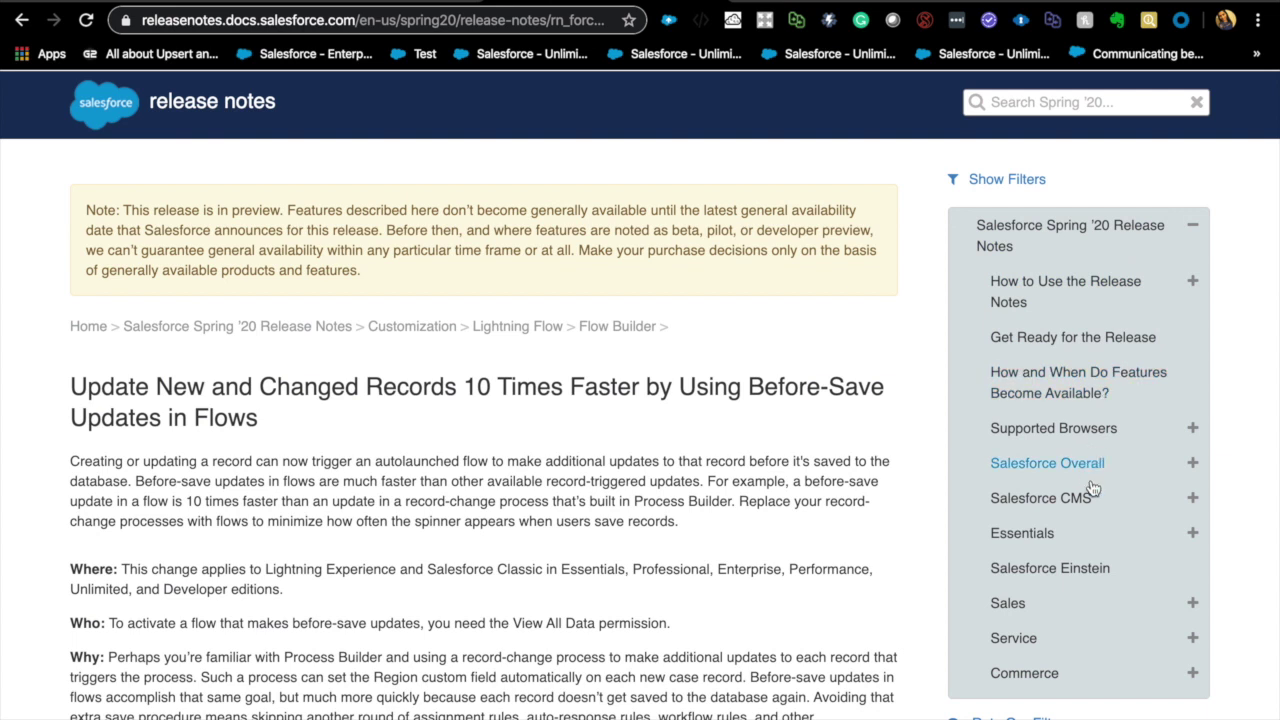
{"action": "scroll", "coordinate": [1090, 492], "scroll_direction": "down", "scroll_amount": 3}
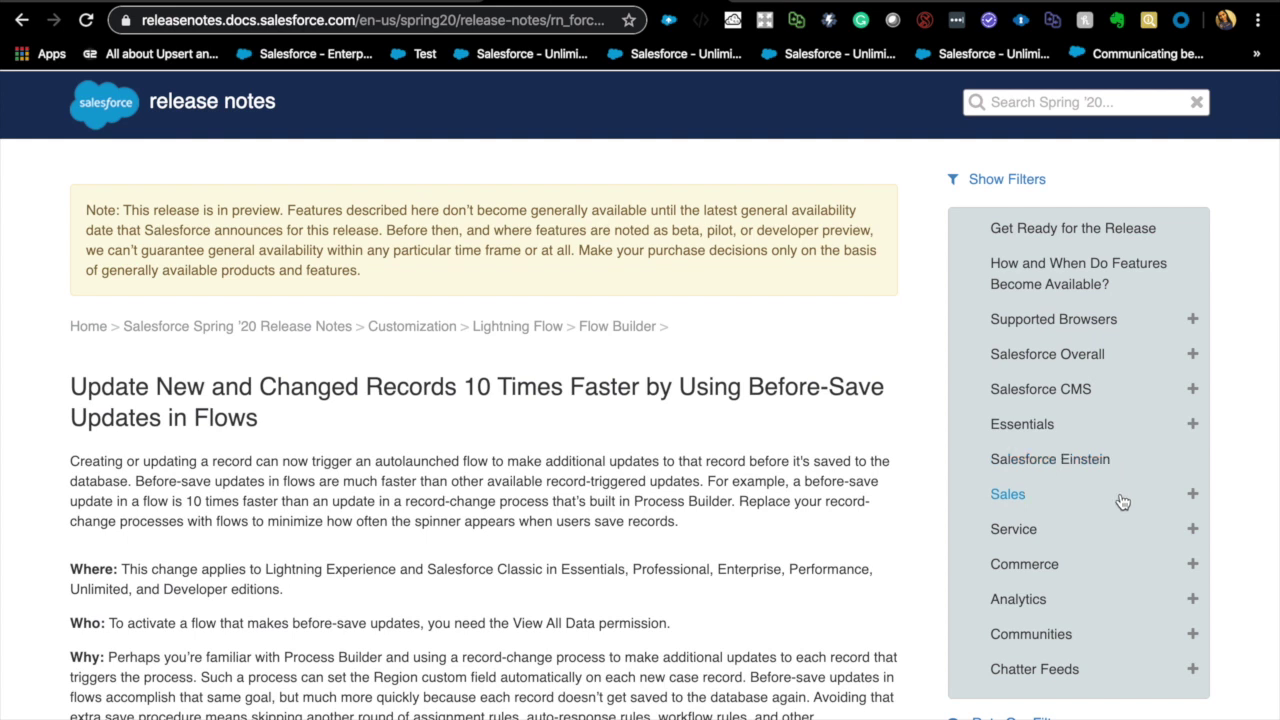
{"action": "scroll", "coordinate": [1122, 502], "scroll_direction": "down", "scroll_amount": 3}
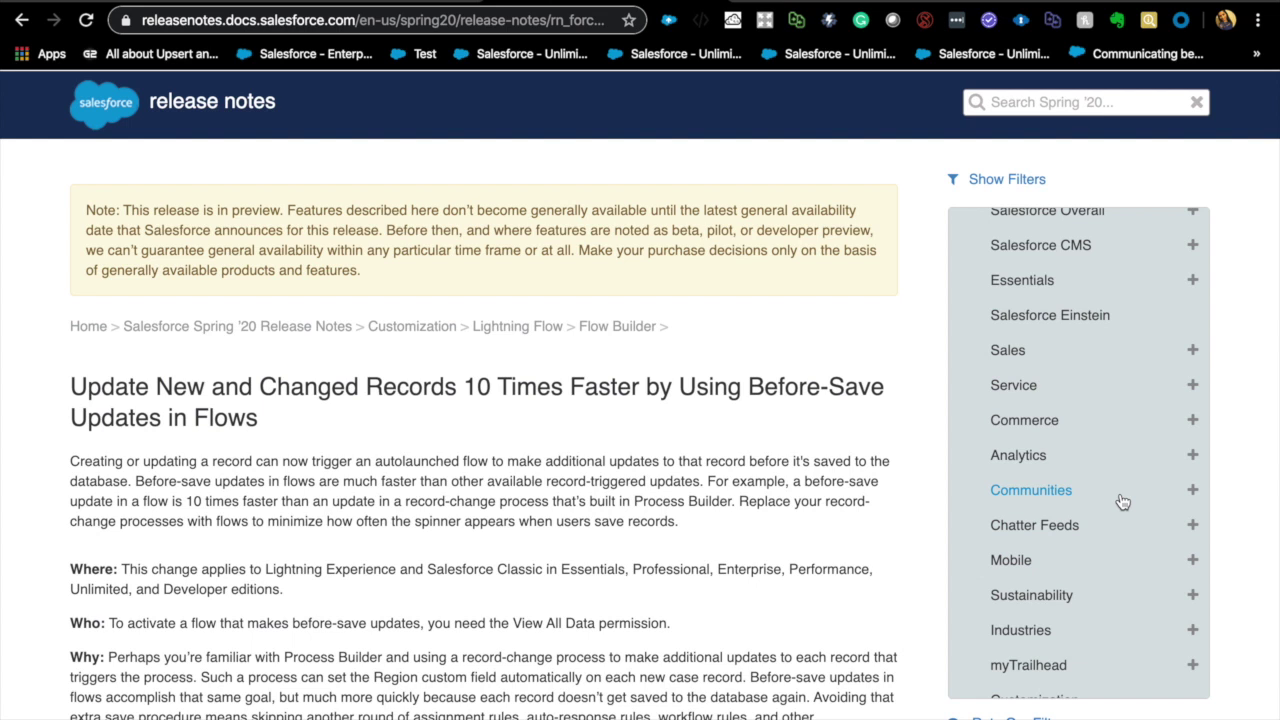
{"action": "scroll", "coordinate": [1122, 502], "scroll_direction": "down", "scroll_amount": 2}
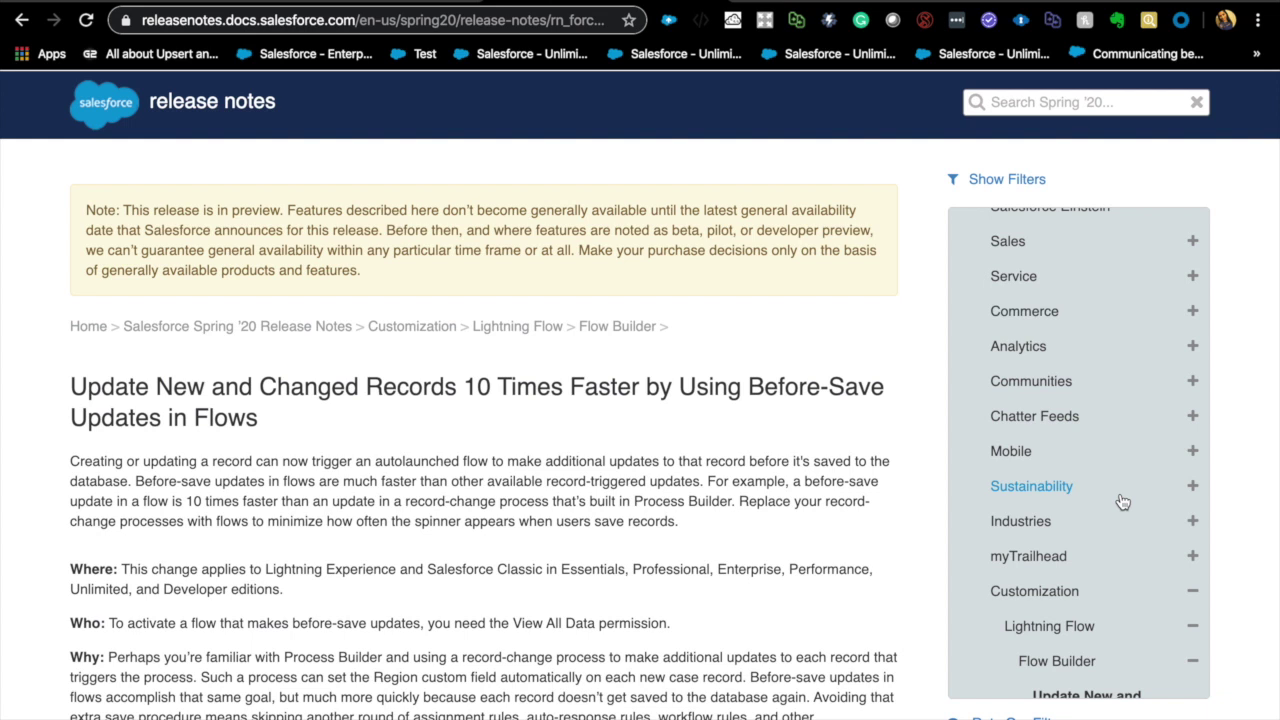
{"action": "scroll", "coordinate": [1122, 502], "scroll_direction": "down", "scroll_amount": 3}
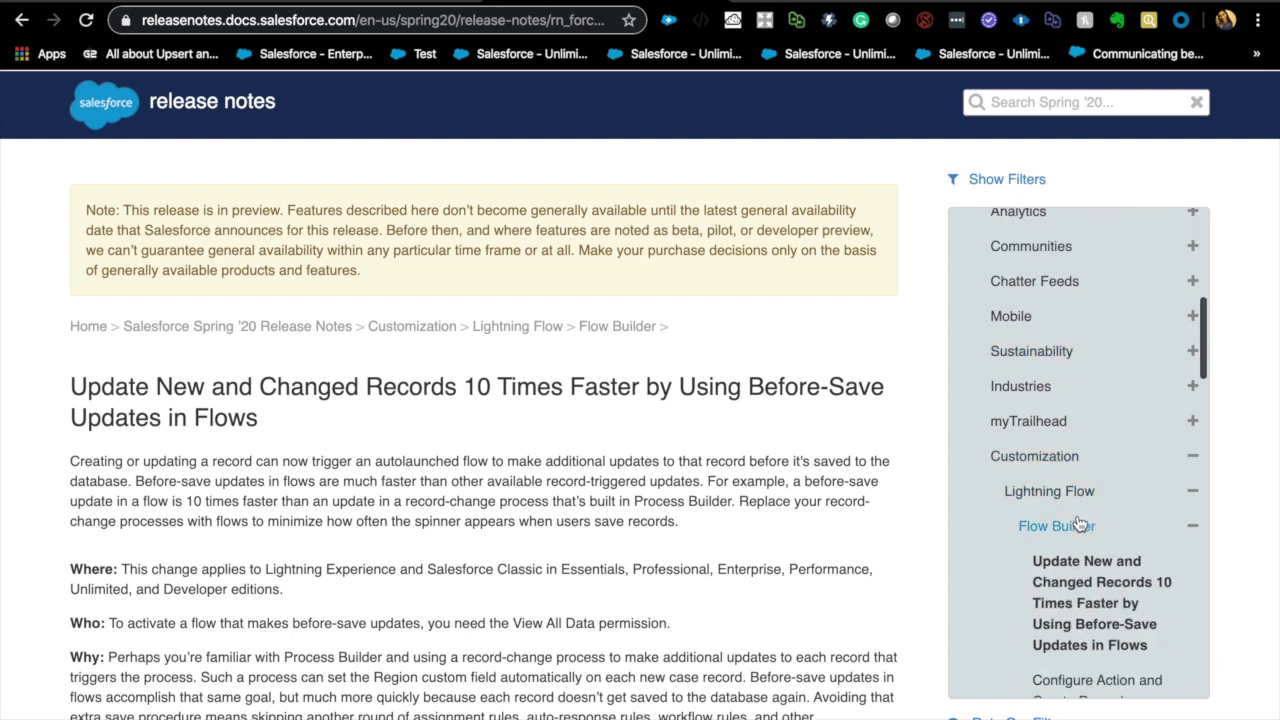
{"action": "scroll", "coordinate": [1080, 522], "scroll_direction": "down", "scroll_amount": 2}
{"action": "scroll", "coordinate": [1078, 527], "scroll_direction": "down", "scroll_amount": 1}
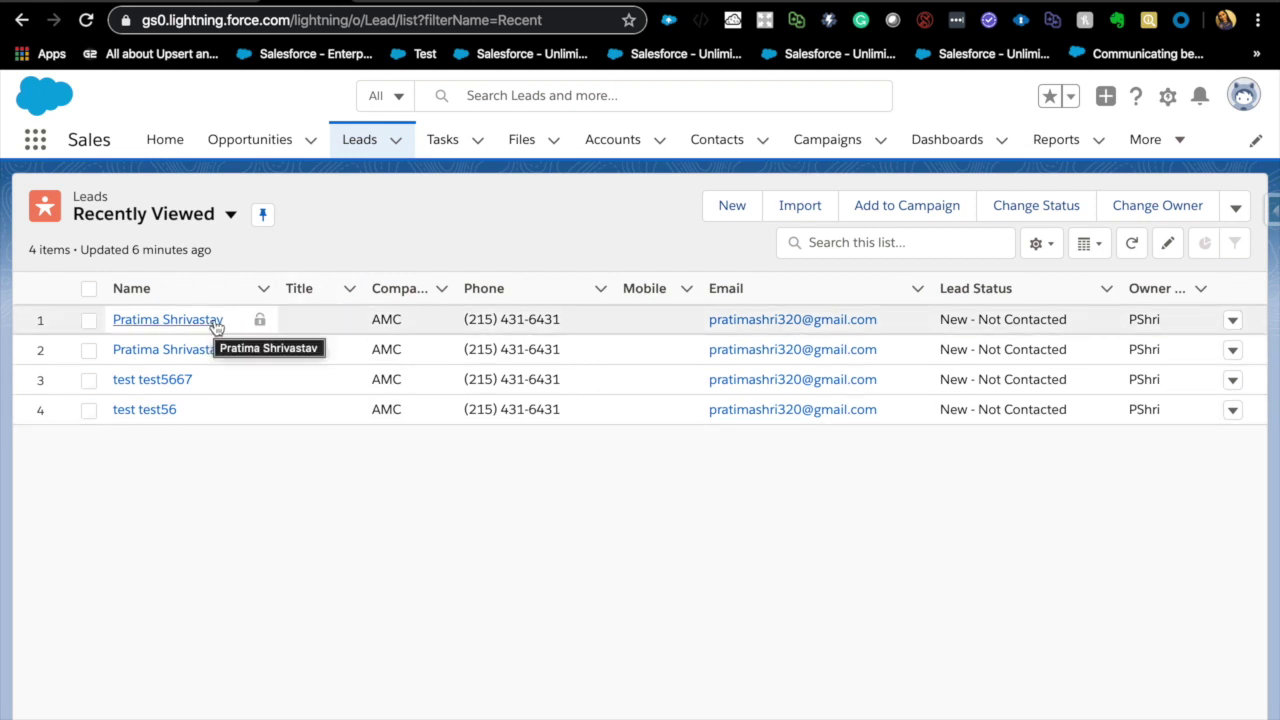
Open the first lead in the Recently Viewed list and examine the Industry and Rating fields in its details.
{"action": "left_click", "coordinate": [168, 319]}
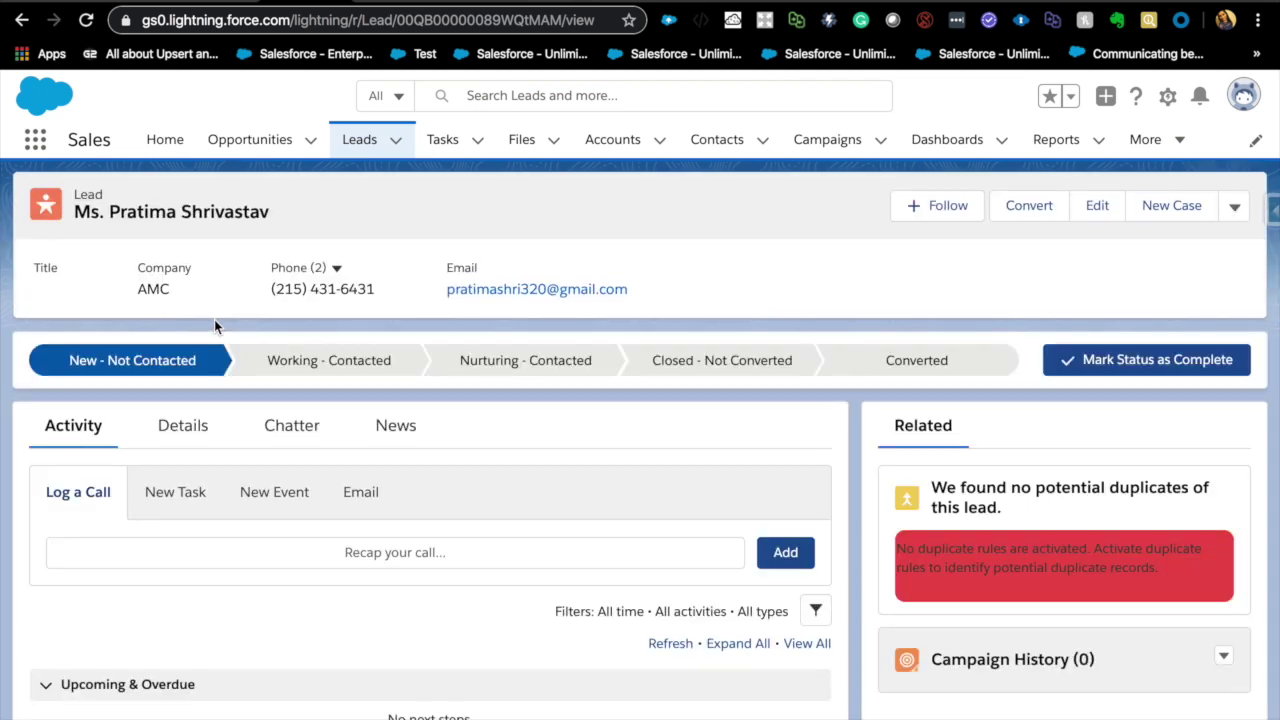
{"action": "scroll", "coordinate": [214, 325], "scroll_direction": "down", "scroll_amount": 2}
{"action": "left_click", "coordinate": [217, 323]}
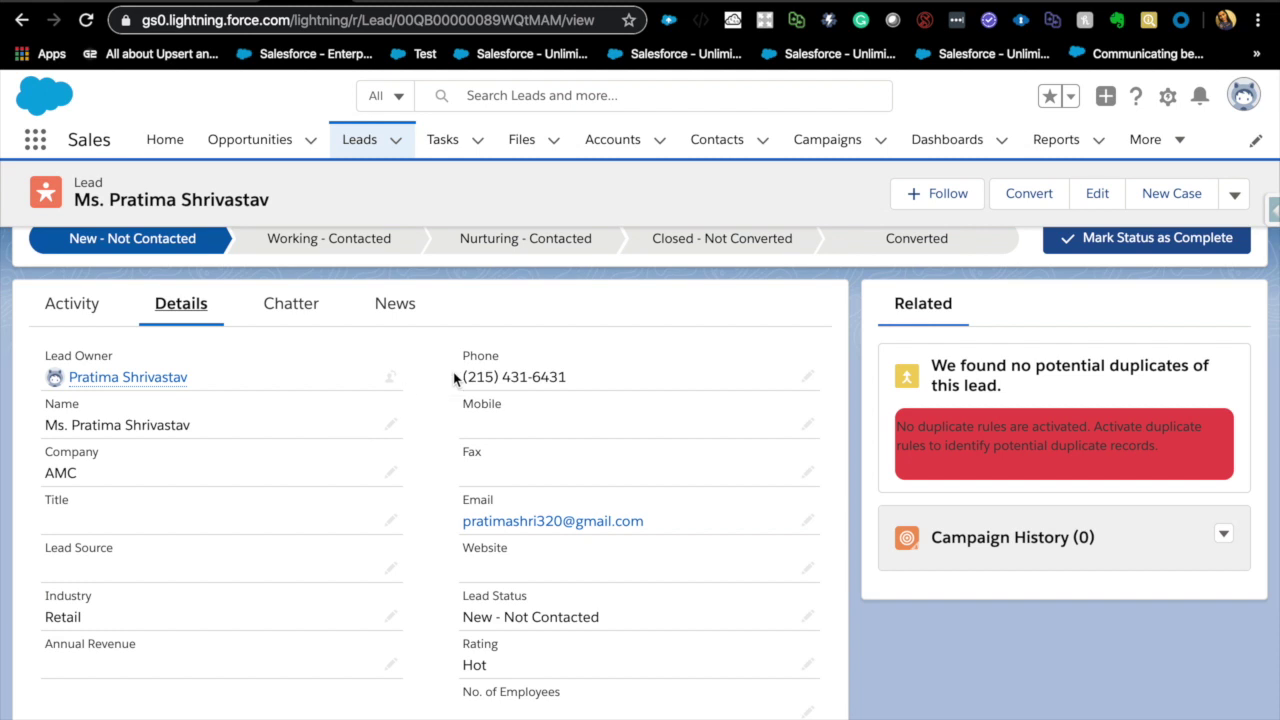
Switch to the open Lead Industry TRetail flow, return to the Flows list in Setup, and filter the setup entries by "flo".
{"action": "left_click", "coordinate": [455, 2]}
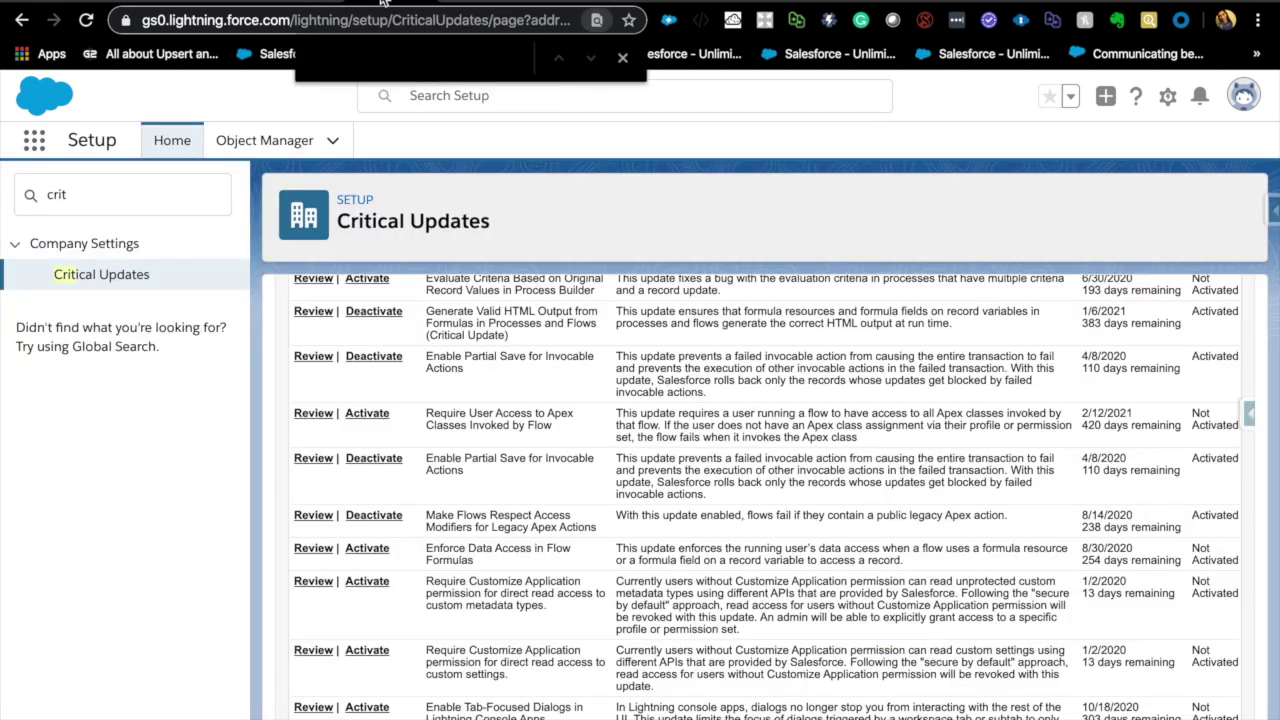
{"action": "left_click", "coordinate": [481, 2]}
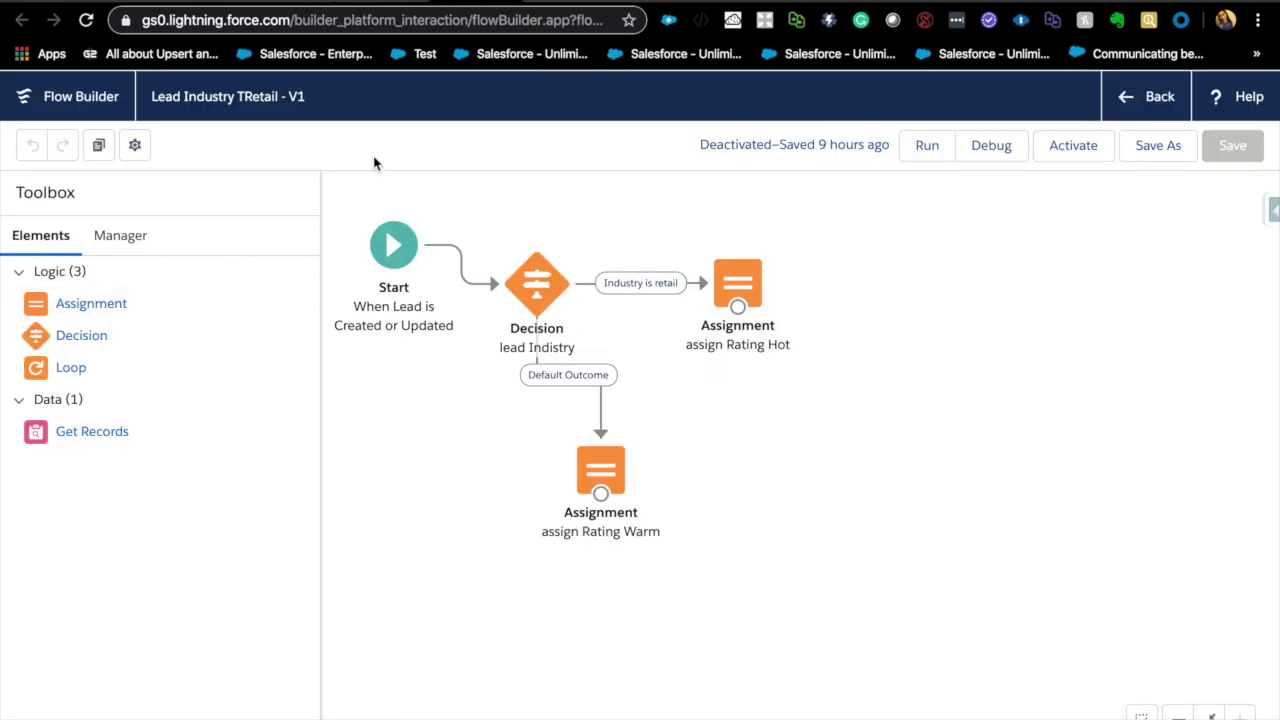
{"action": "left_click", "coordinate": [1137, 104]}
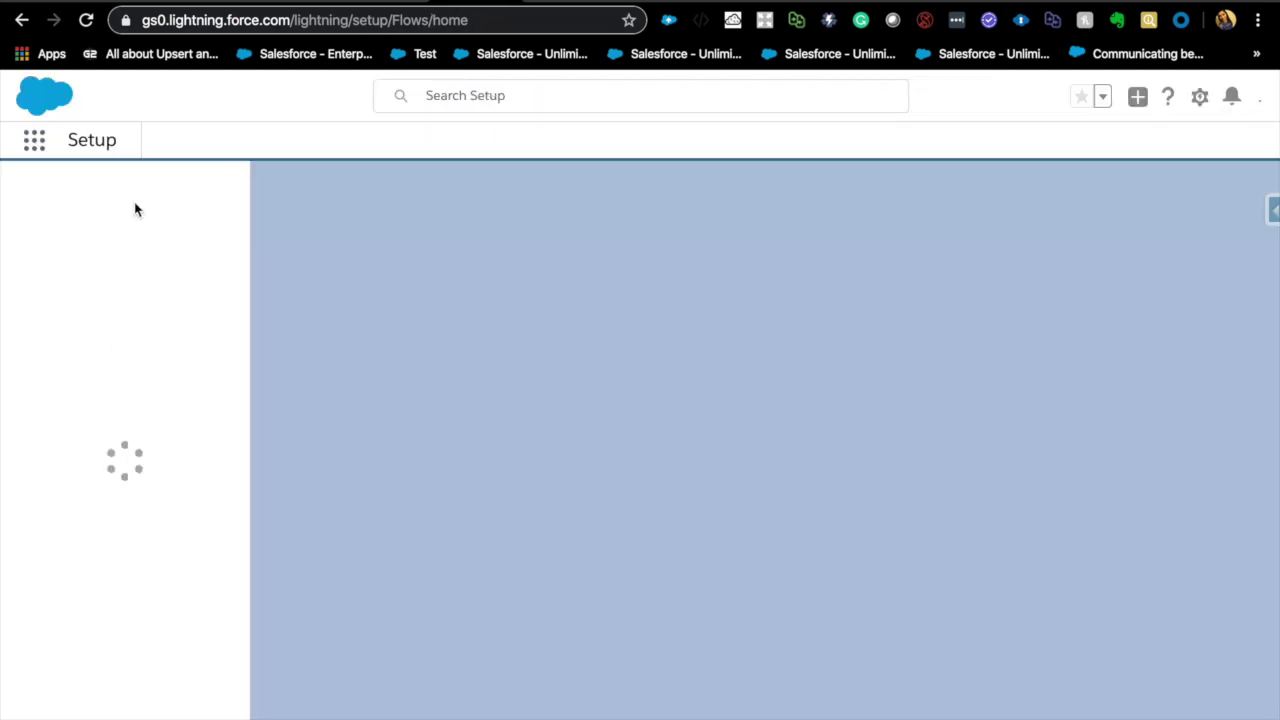
{"action": "left_click", "coordinate": [142, 193]}
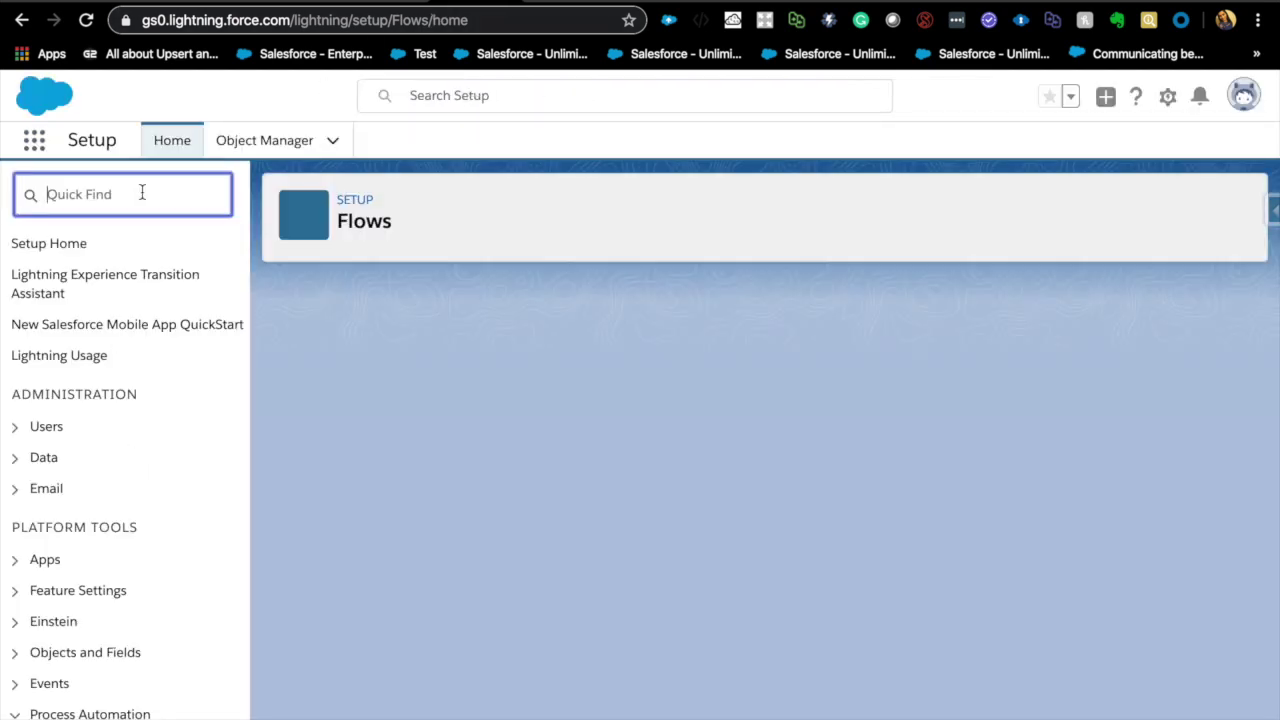
{"action": "type", "text": "flo"}
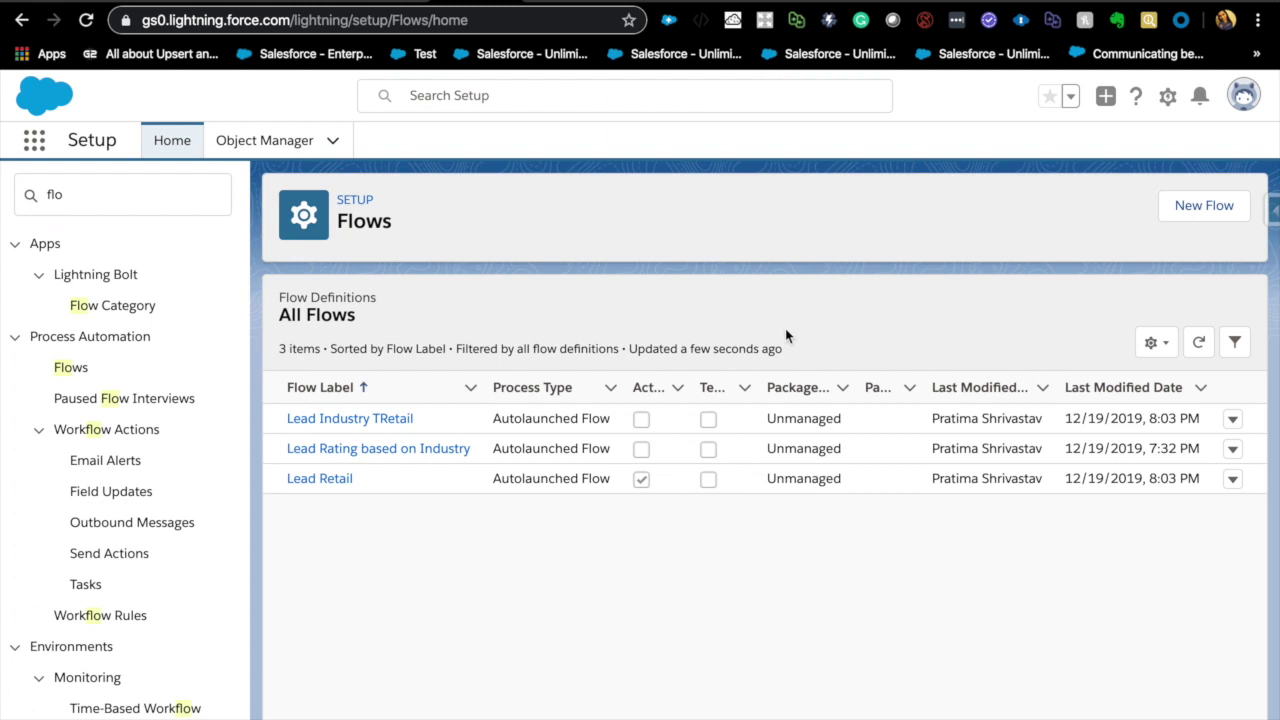
Create a new flow of the Autolaunched Flow type.
{"action": "left_click", "coordinate": [1198, 207]}
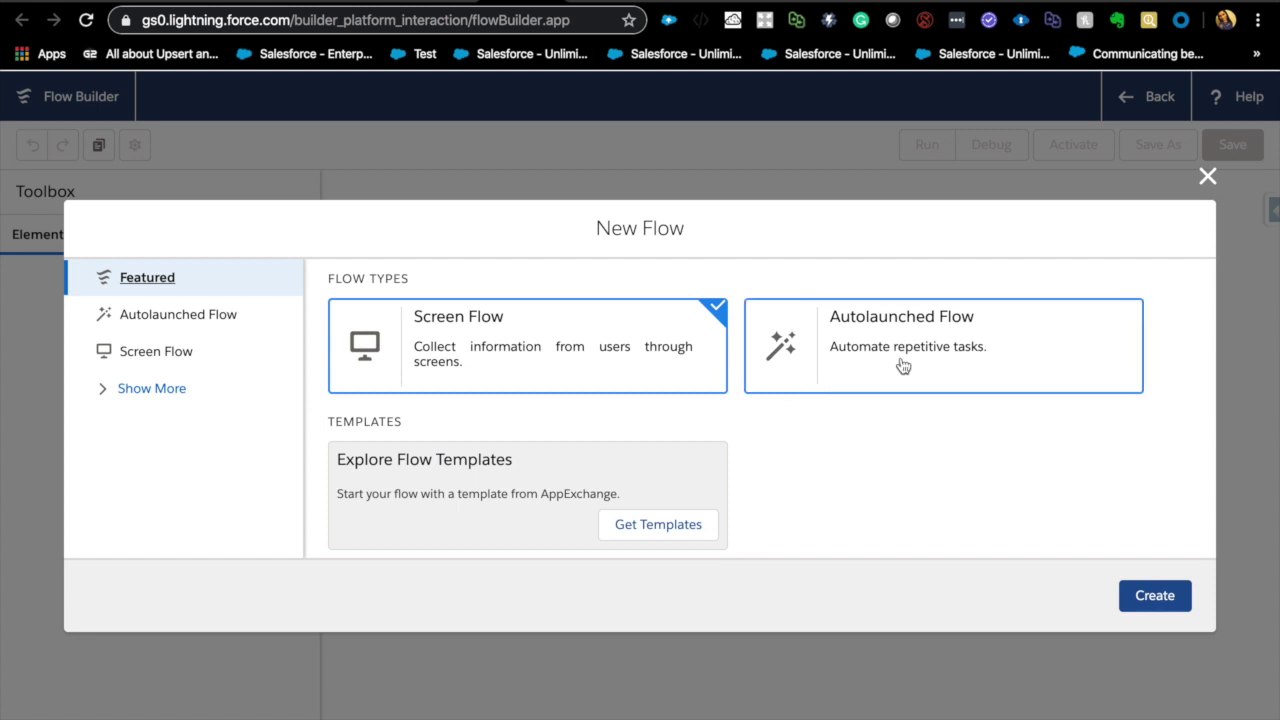
{"action": "left_click", "coordinate": [903, 366]}
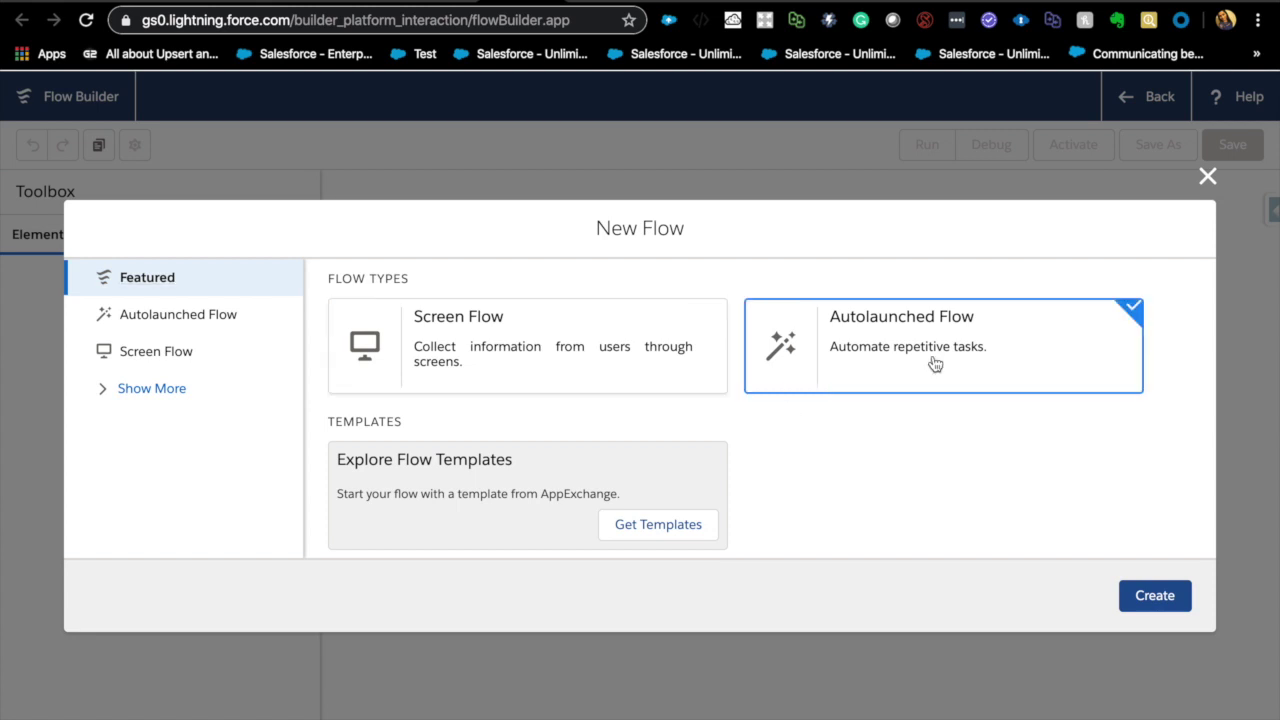
{"action": "left_click", "coordinate": [1141, 595]}
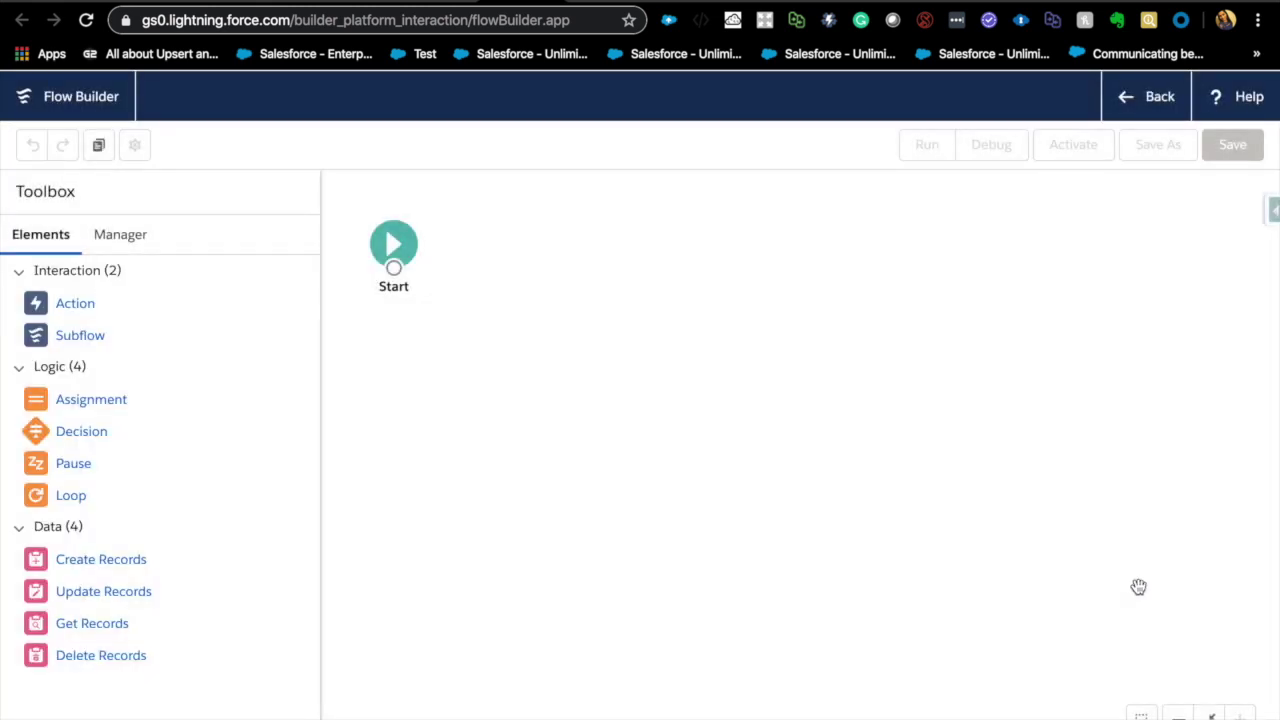
Configure the Start element to launch on new or updated records, when a Lead record is created or updated.
{"action": "double_click", "coordinate": [412, 252]}
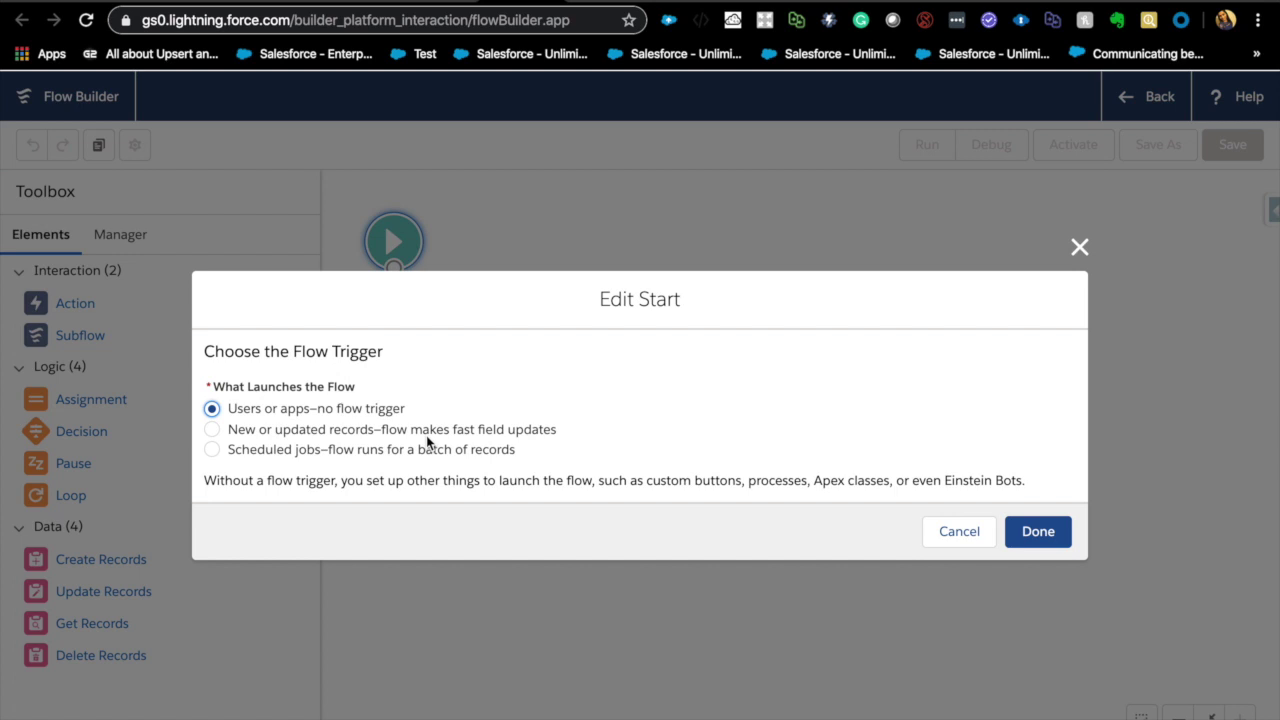
{"action": "left_click", "coordinate": [212, 430]}
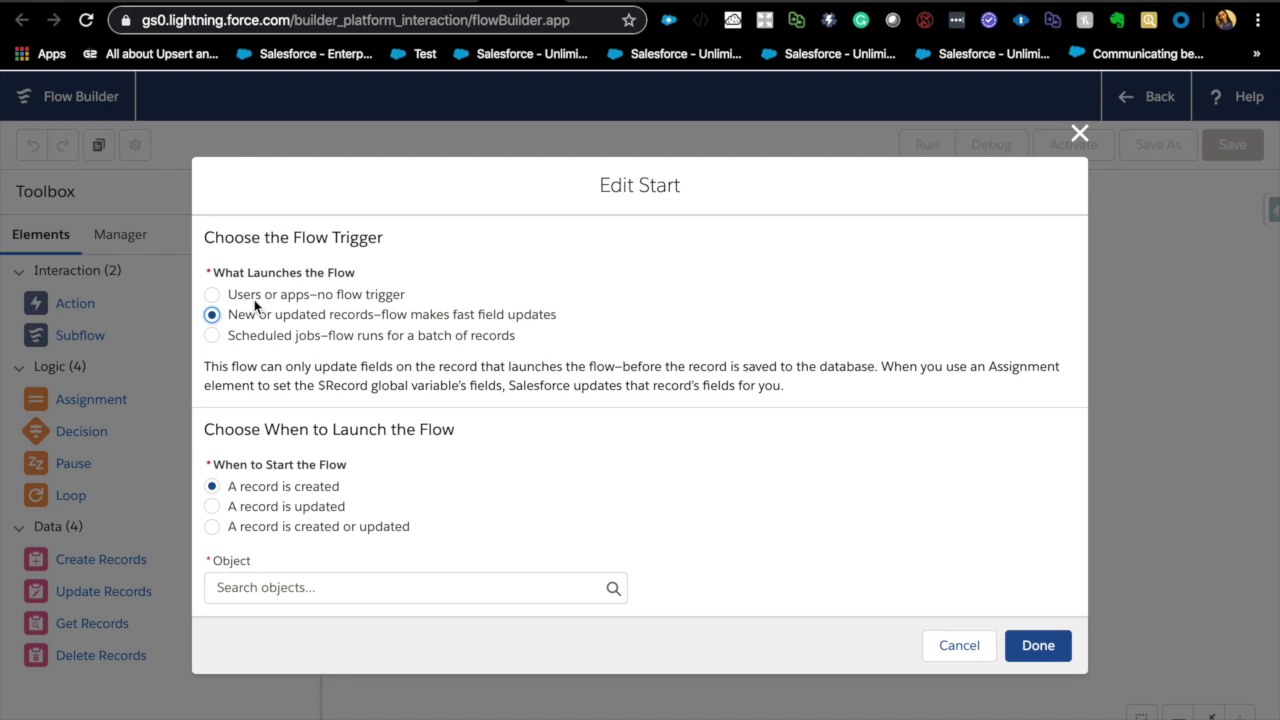
{"action": "left_click", "coordinate": [213, 527]}
{"action": "left_click", "coordinate": [366, 587]}
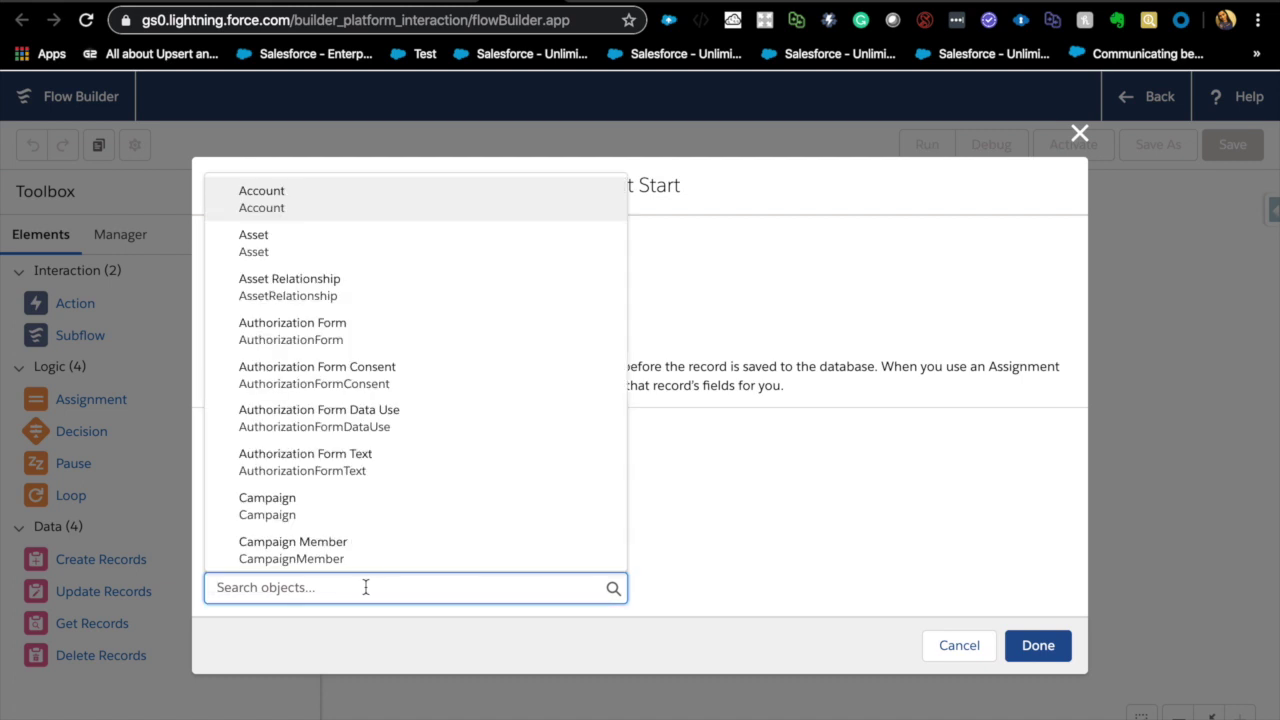
{"action": "type", "text": "lead"}
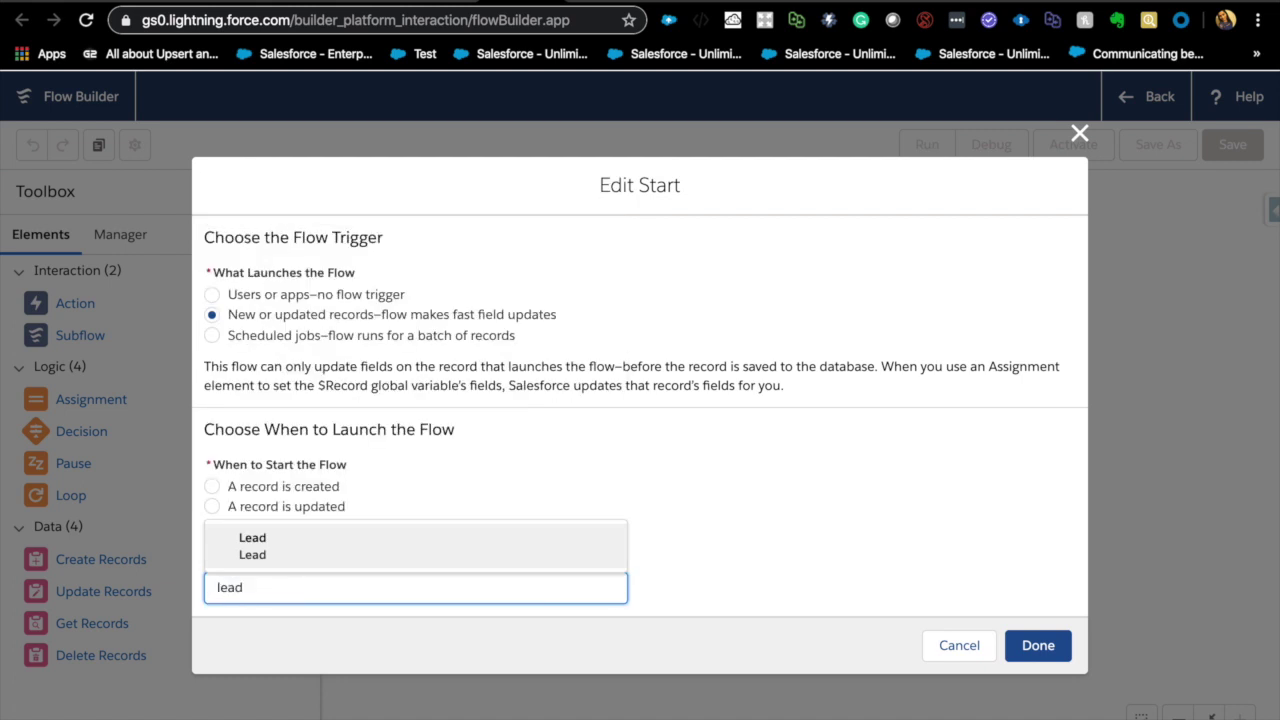
{"action": "left_click", "coordinate": [363, 550]}
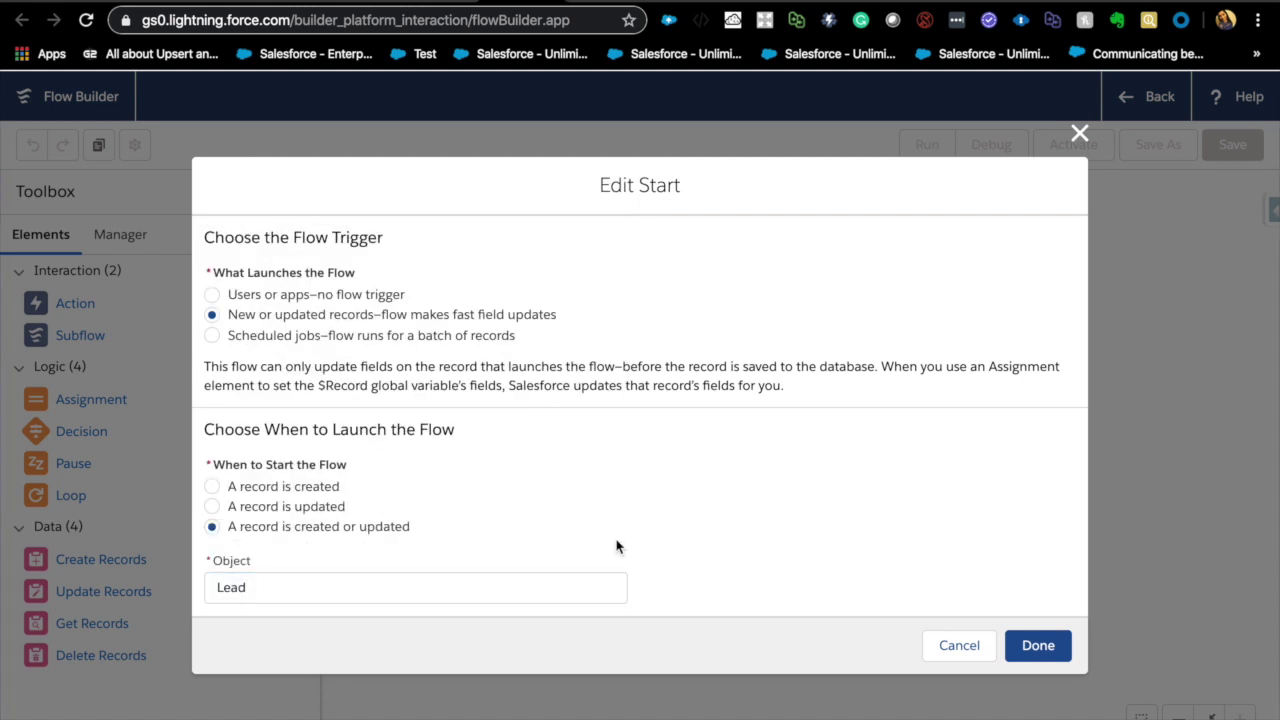
{"action": "left_click", "coordinate": [1039, 646]}
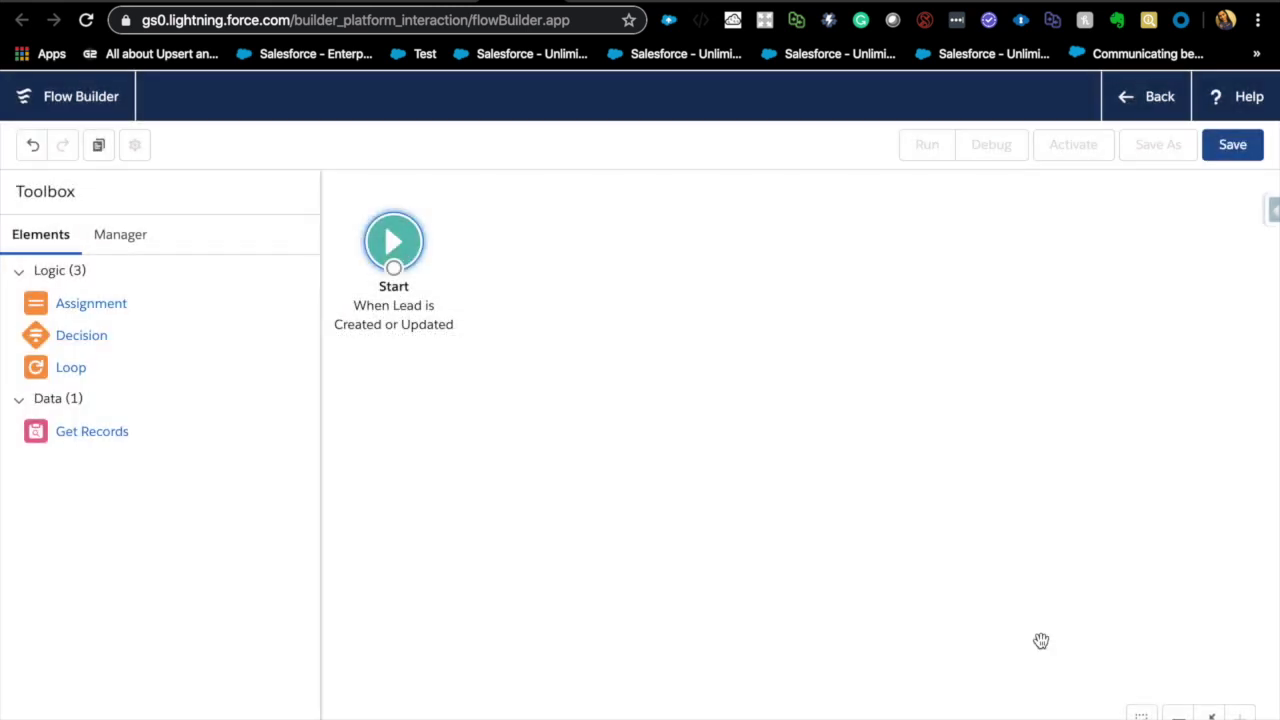
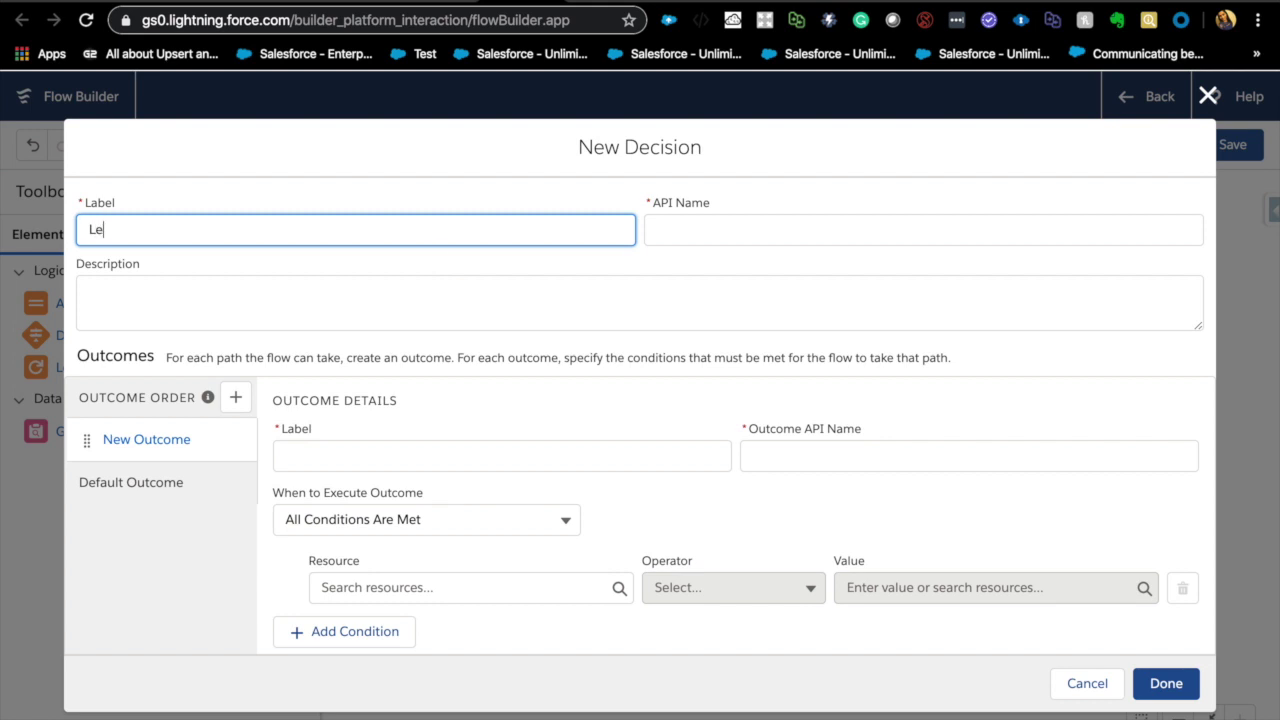
Label the new Decision element "Lead Industry v1" and its first outcome "Industry is Retail".
{"action": "type", "text": "dustry v1"}
{"action": "left_click", "coordinate": [313, 284]}
{"action": "left_click", "coordinate": [371, 466]}
{"action": "type", "text": "I"}
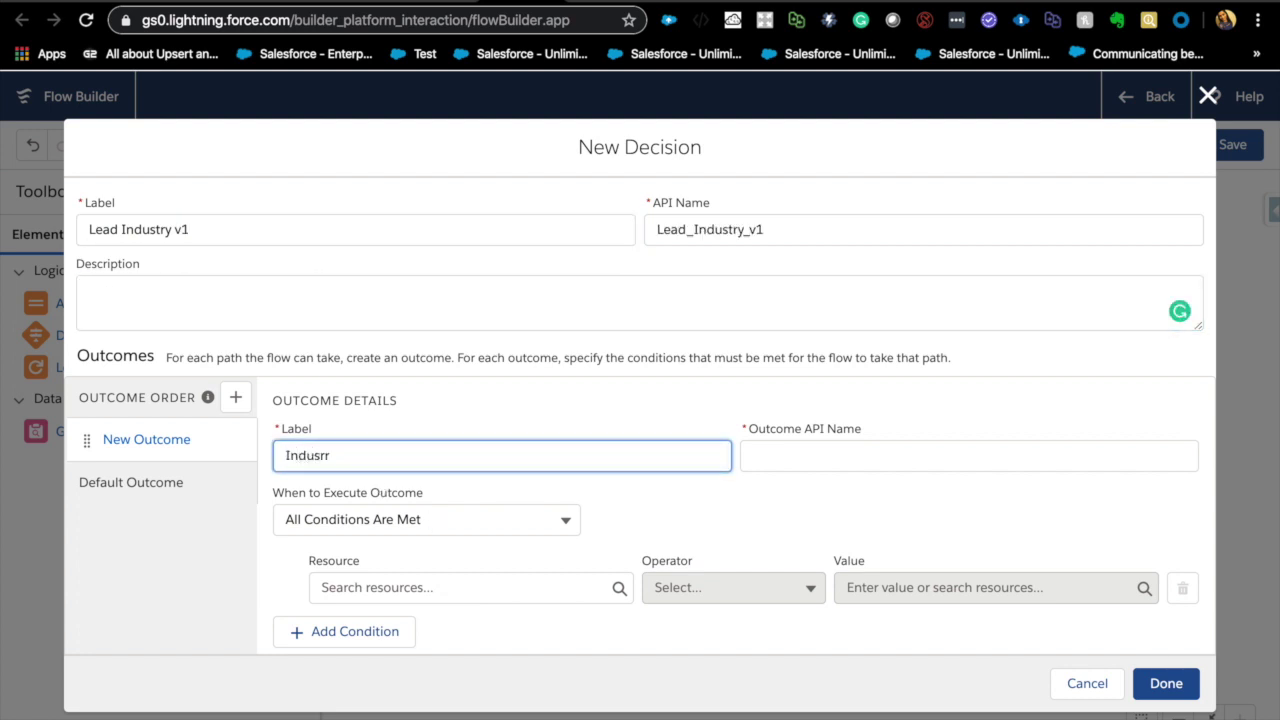
{"action": "type", "text": "ndustry is Retail"}
{"action": "left_click", "coordinate": [797, 523]}
Set the outcome's condition to {!$Record.Industry} Equals Retail and finish the decision.
{"action": "left_click", "coordinate": [540, 597]}
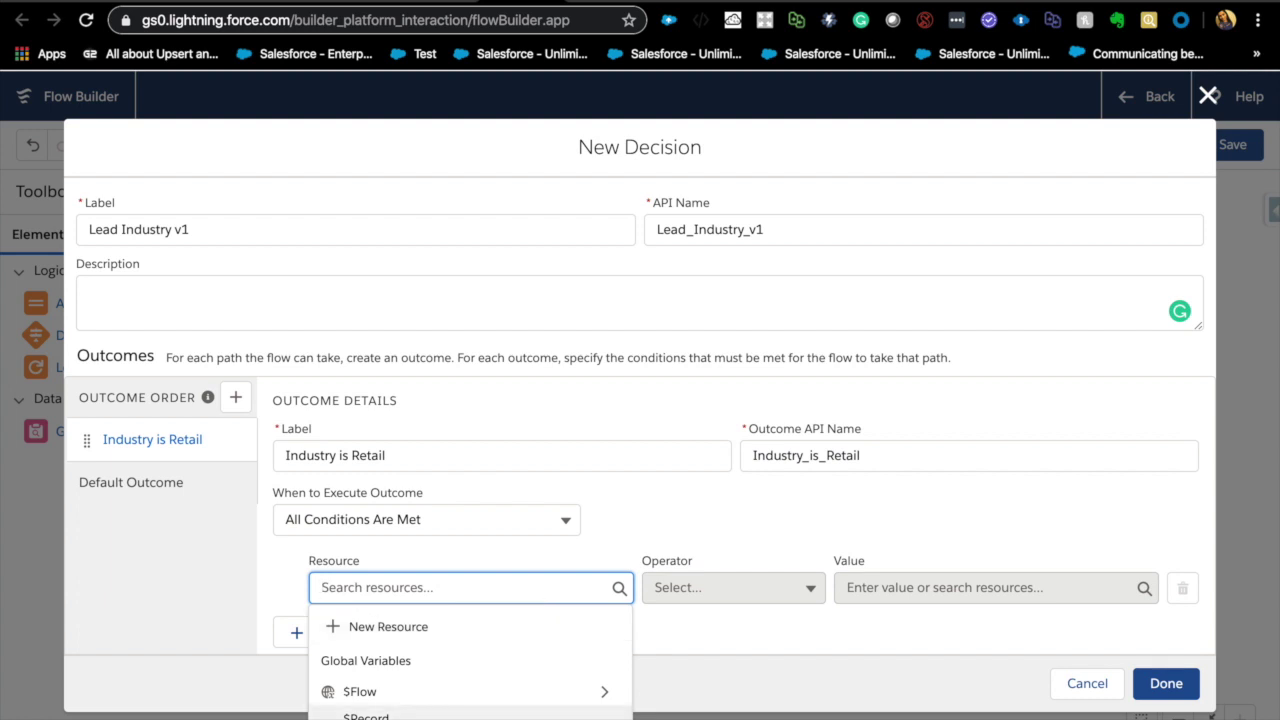
{"action": "left_click", "coordinate": [366, 716]}
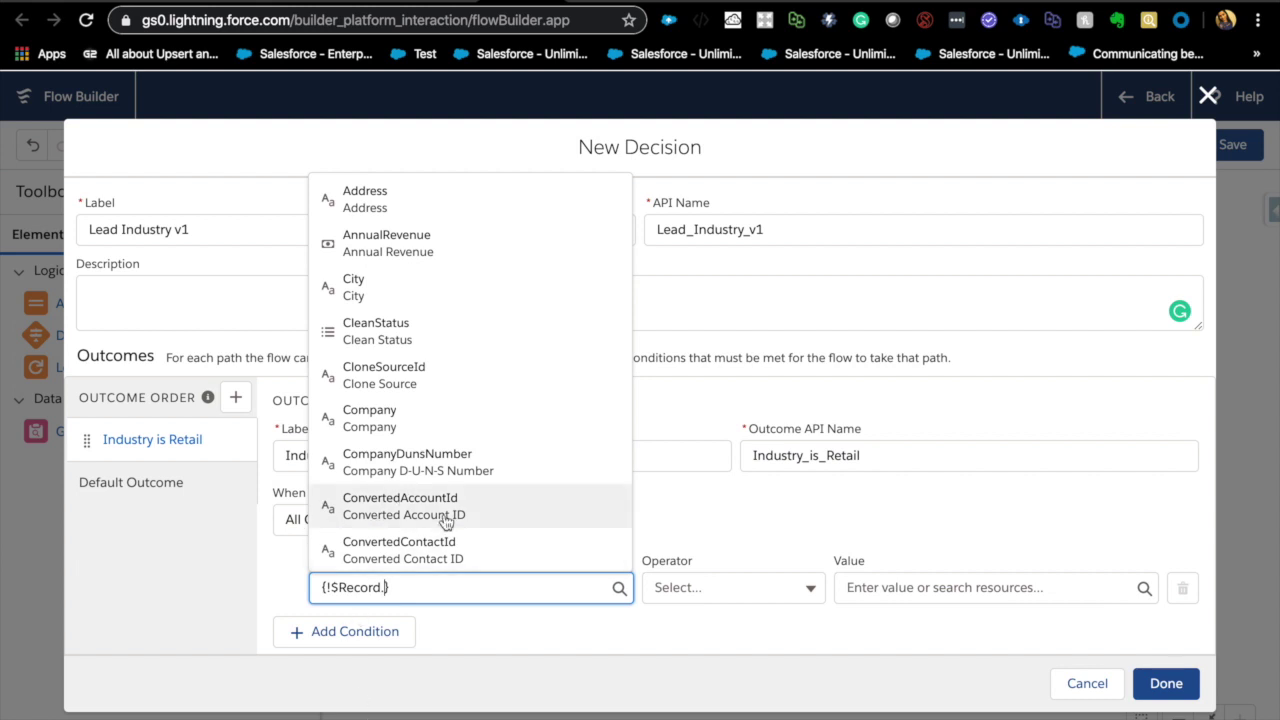
{"action": "type", "text": "ind"}
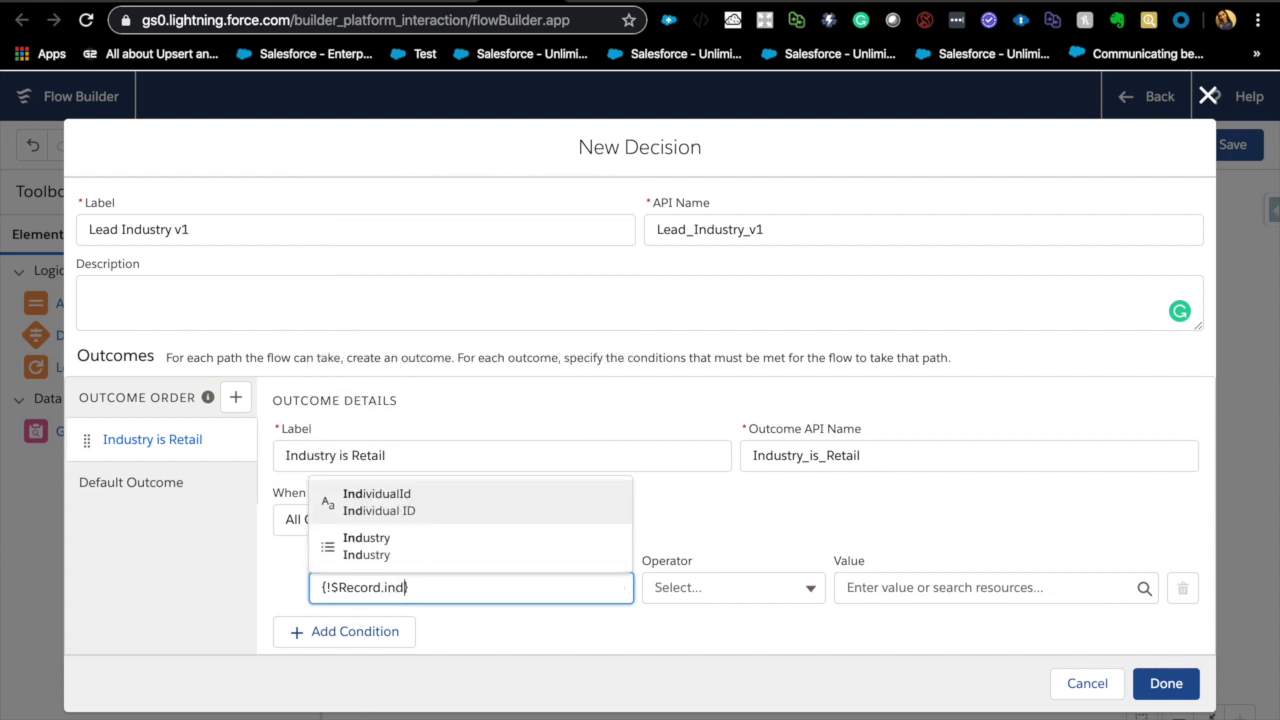
{"action": "left_click", "coordinate": [394, 553]}
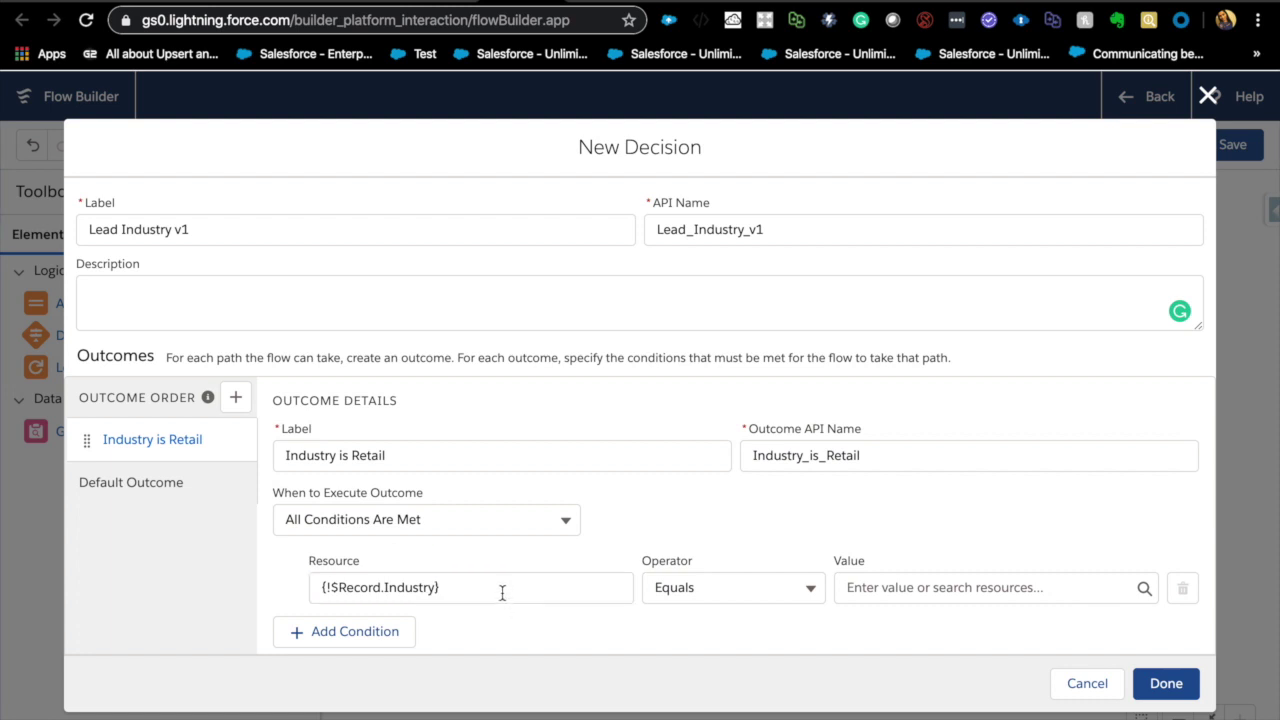
{"action": "left_click", "coordinate": [877, 592]}
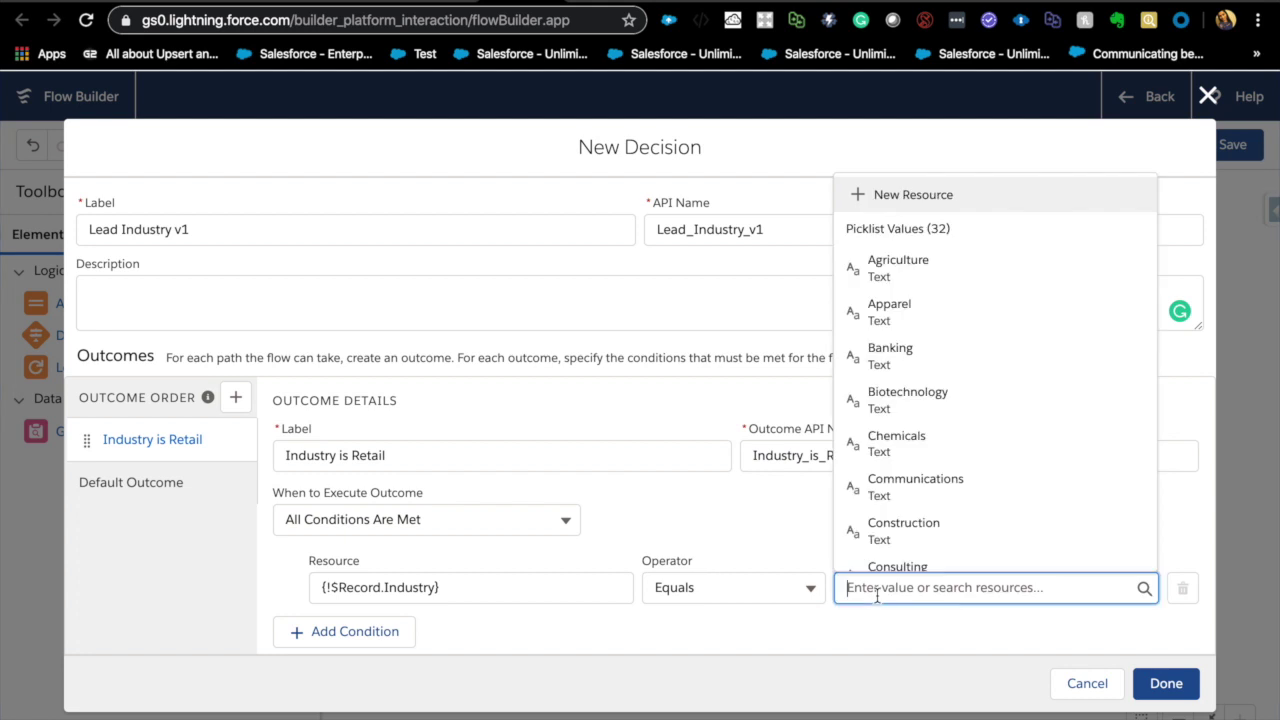
{"action": "type", "text": "Re"}
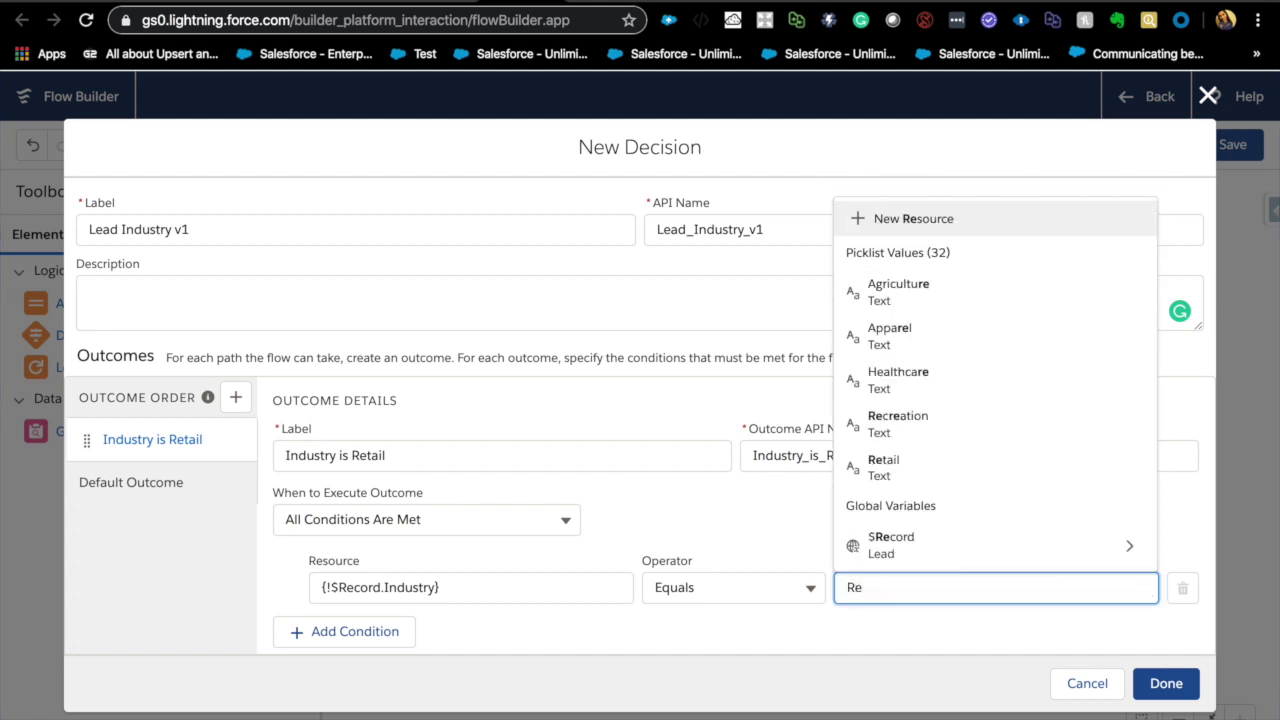
{"action": "left_click", "coordinate": [903, 468]}
{"action": "left_click", "coordinate": [841, 647]}
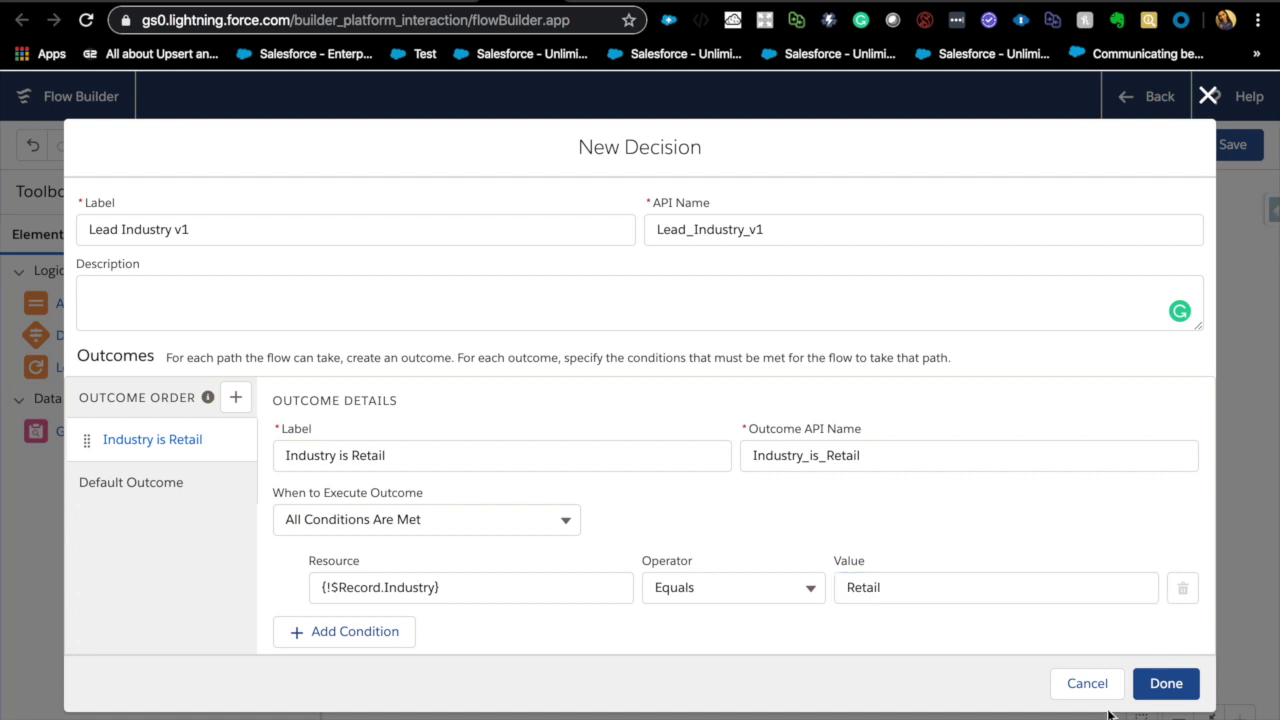
{"action": "left_click", "coordinate": [1165, 685]}
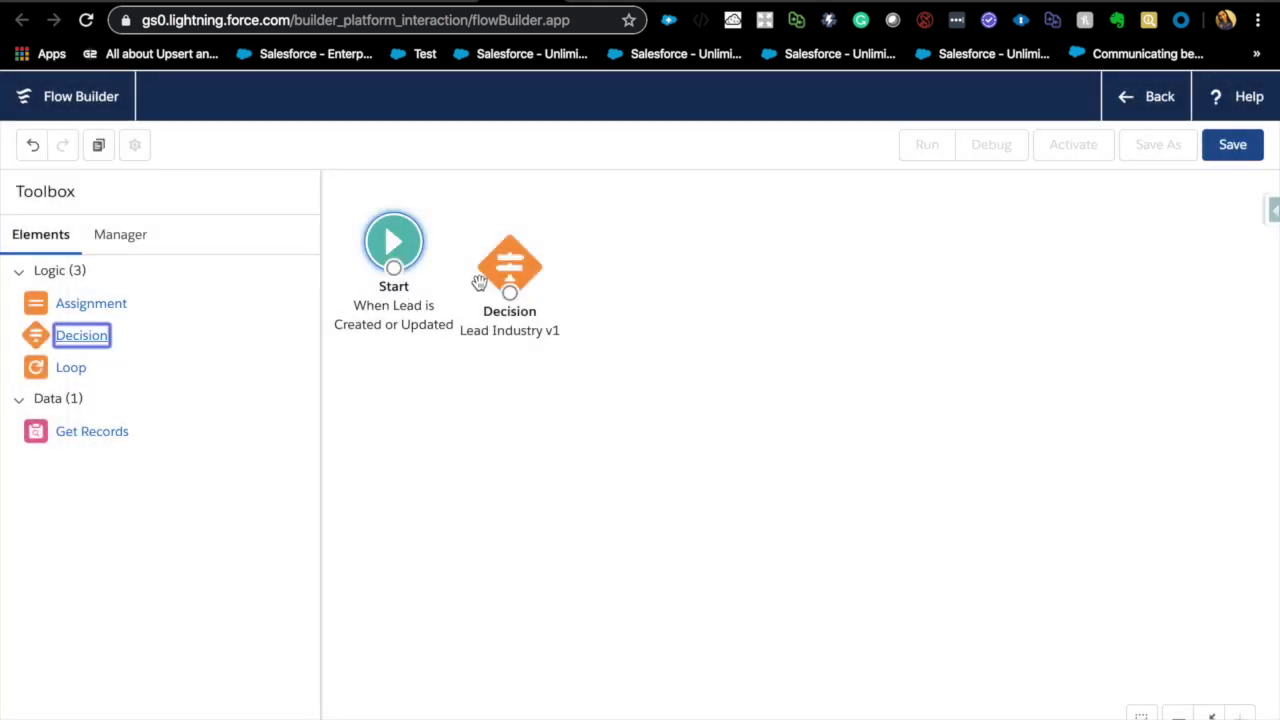
Add an Assignment element labelled "Rating Hot" that sets {!$Record.Rating} Equals Hot.
{"action": "left_click_drag", "start_coordinate": [74, 303], "coordinate": [646, 250]}
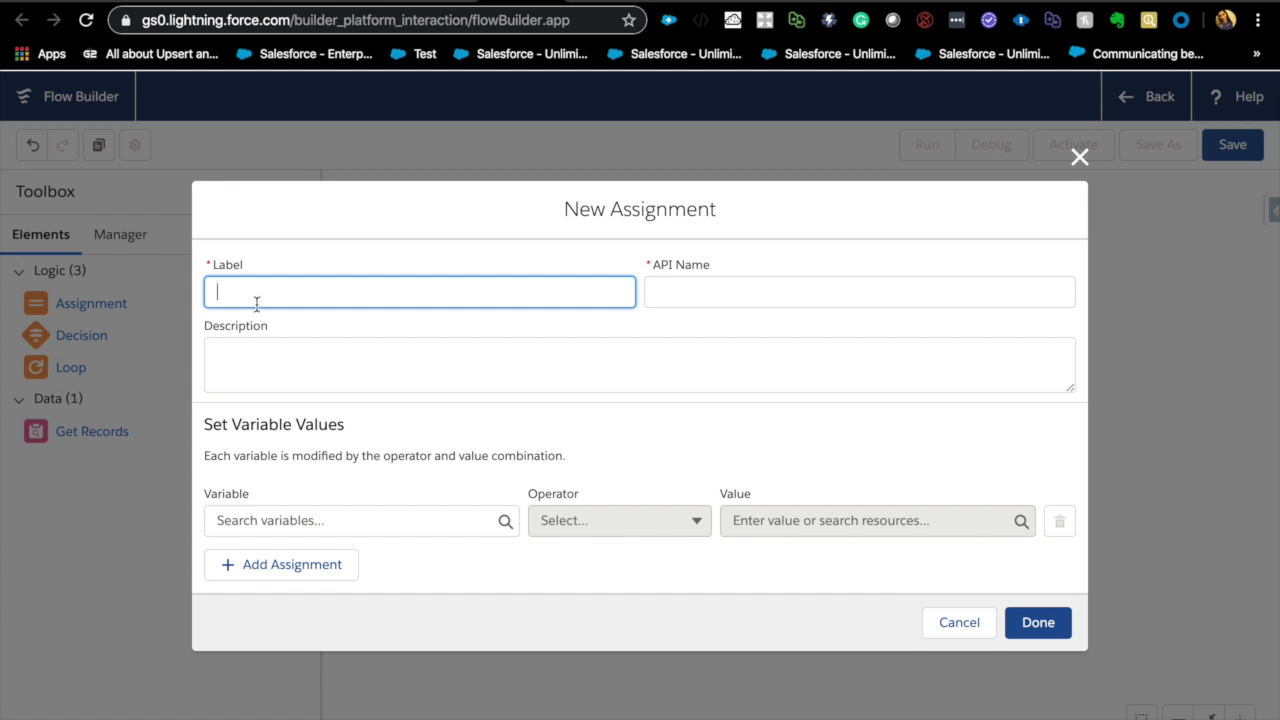
{"action": "type", "text": "Rating Hot"}
{"action": "left_click", "coordinate": [262, 530]}
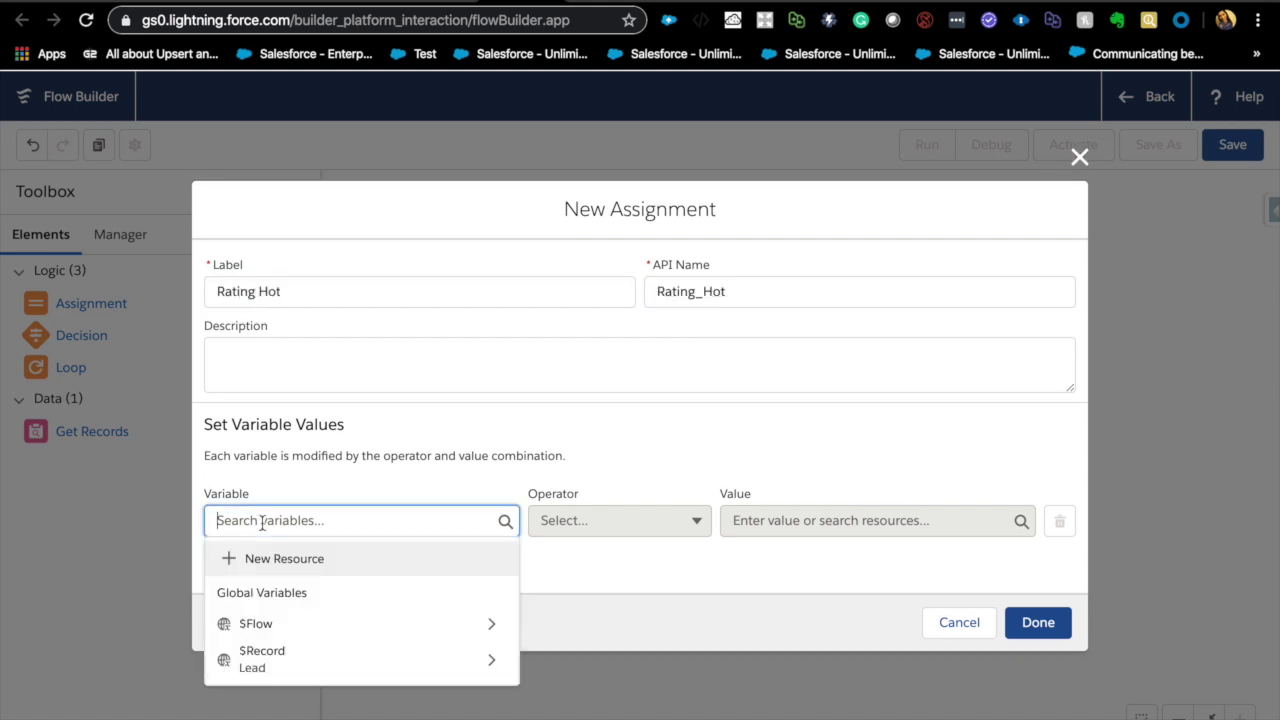
{"action": "left_click", "coordinate": [250, 665]}
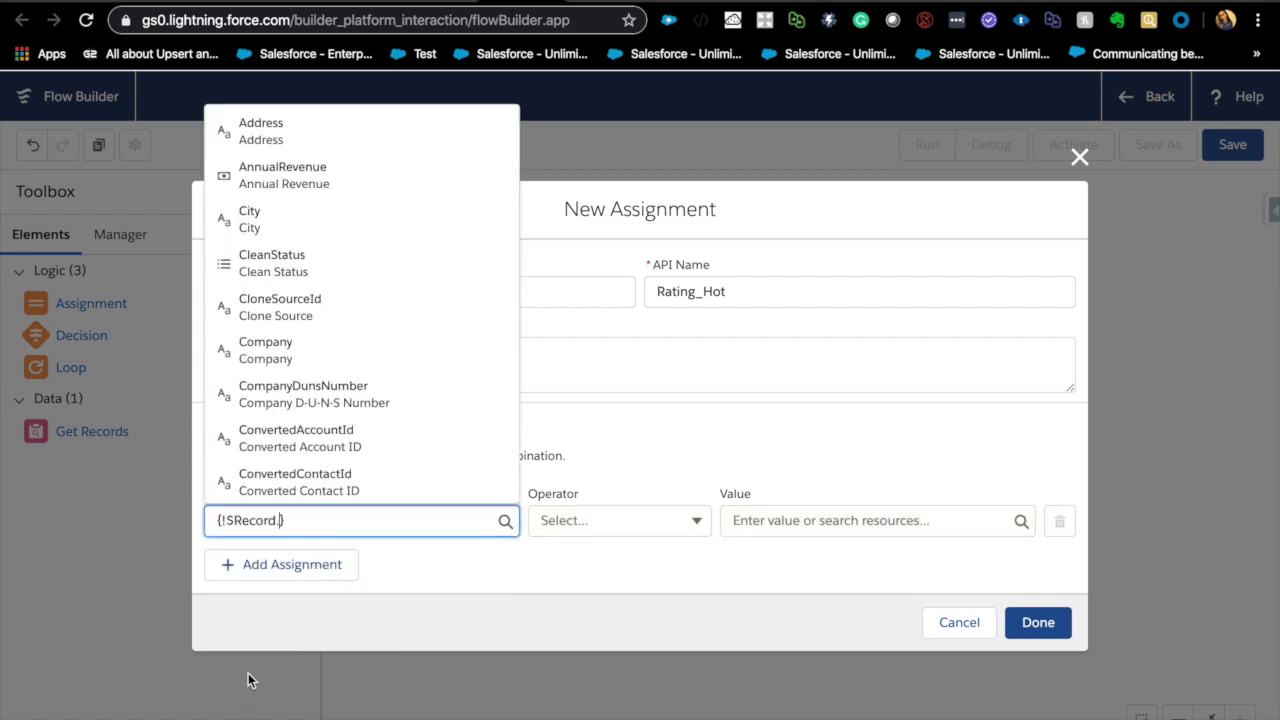
{"action": "type", "text": "rat"}
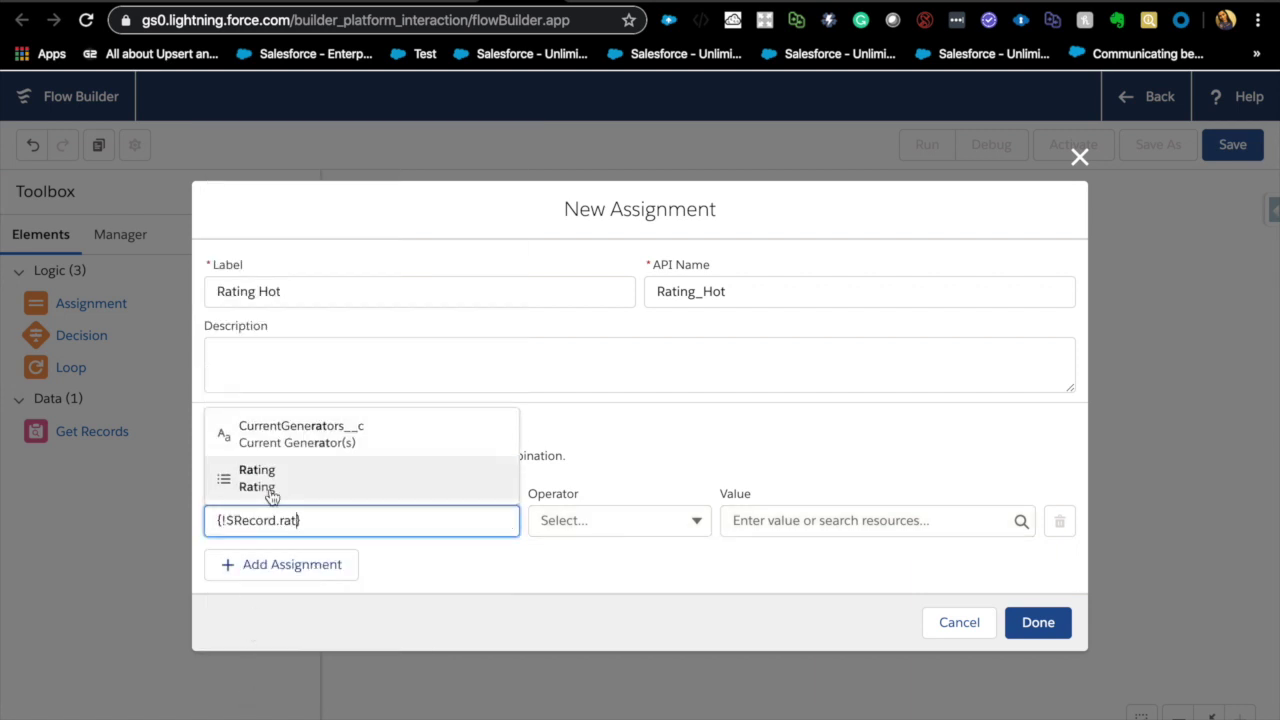
{"action": "left_click", "coordinate": [265, 480]}
{"action": "left_click", "coordinate": [811, 520]}
{"action": "type", "text": "Ho"}
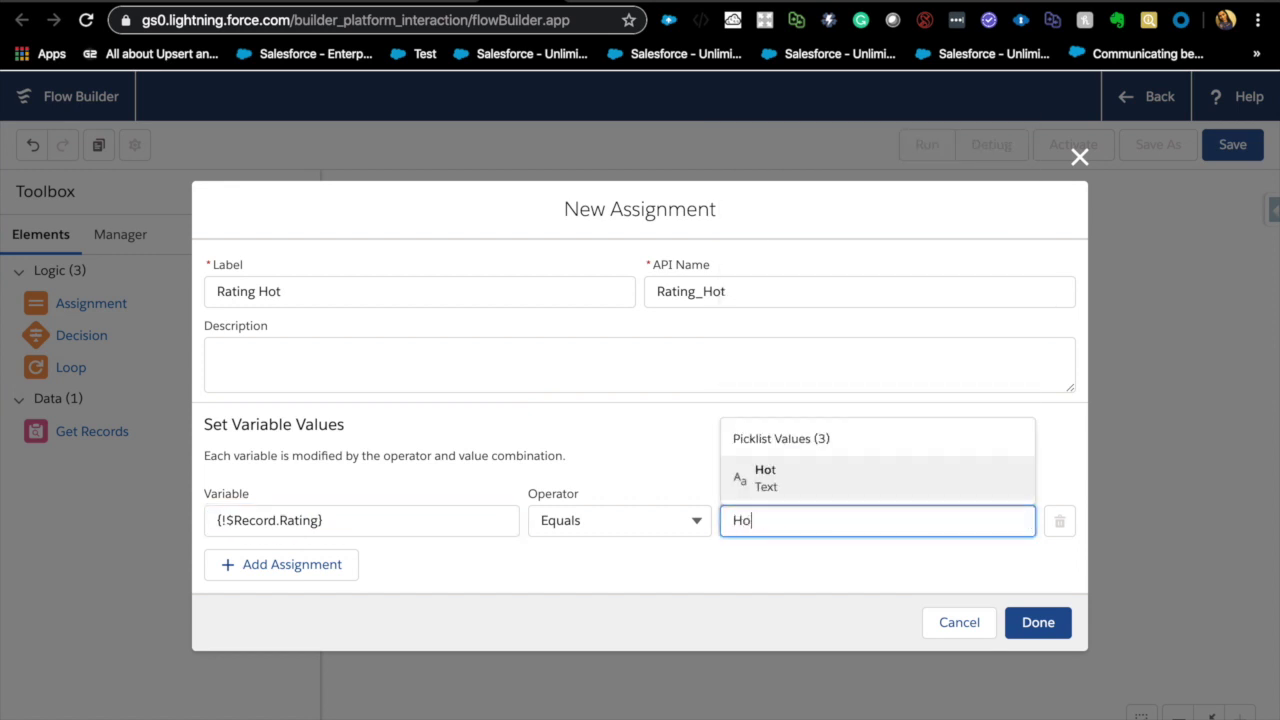
{"action": "type", "text": "t"}
{"action": "left_click", "coordinate": [863, 486]}
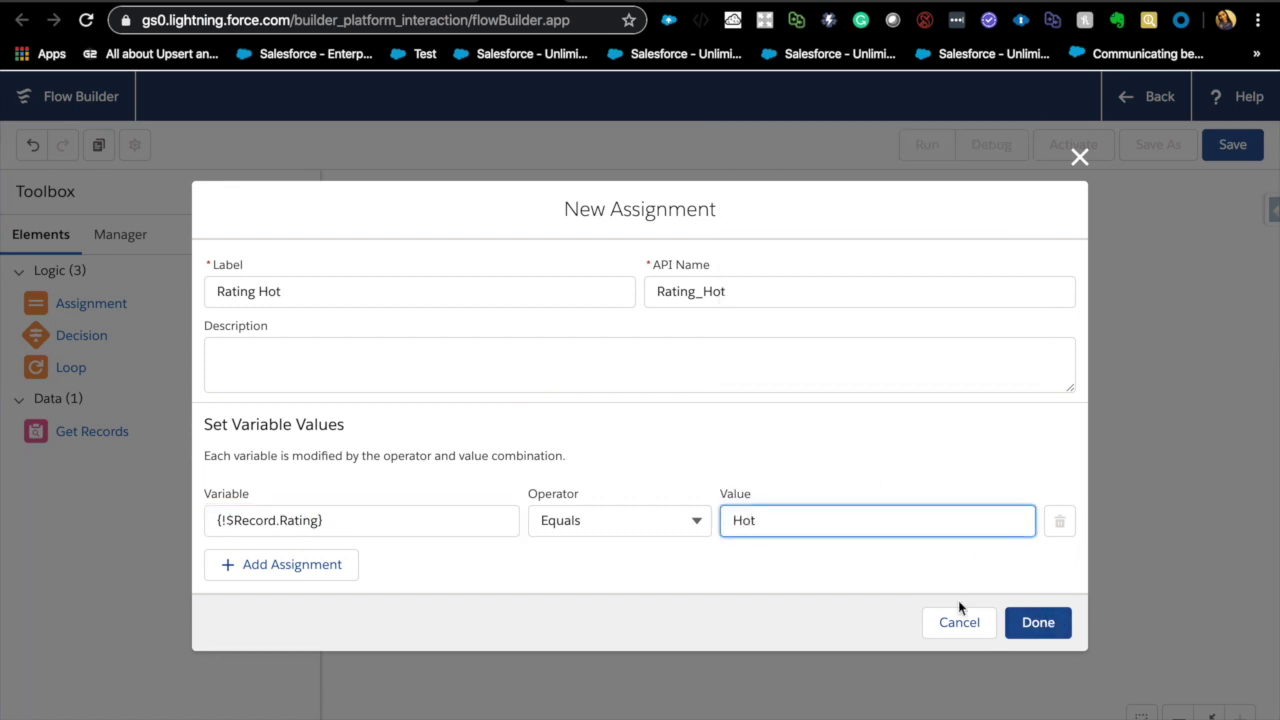
{"action": "left_click", "coordinate": [1037, 630]}
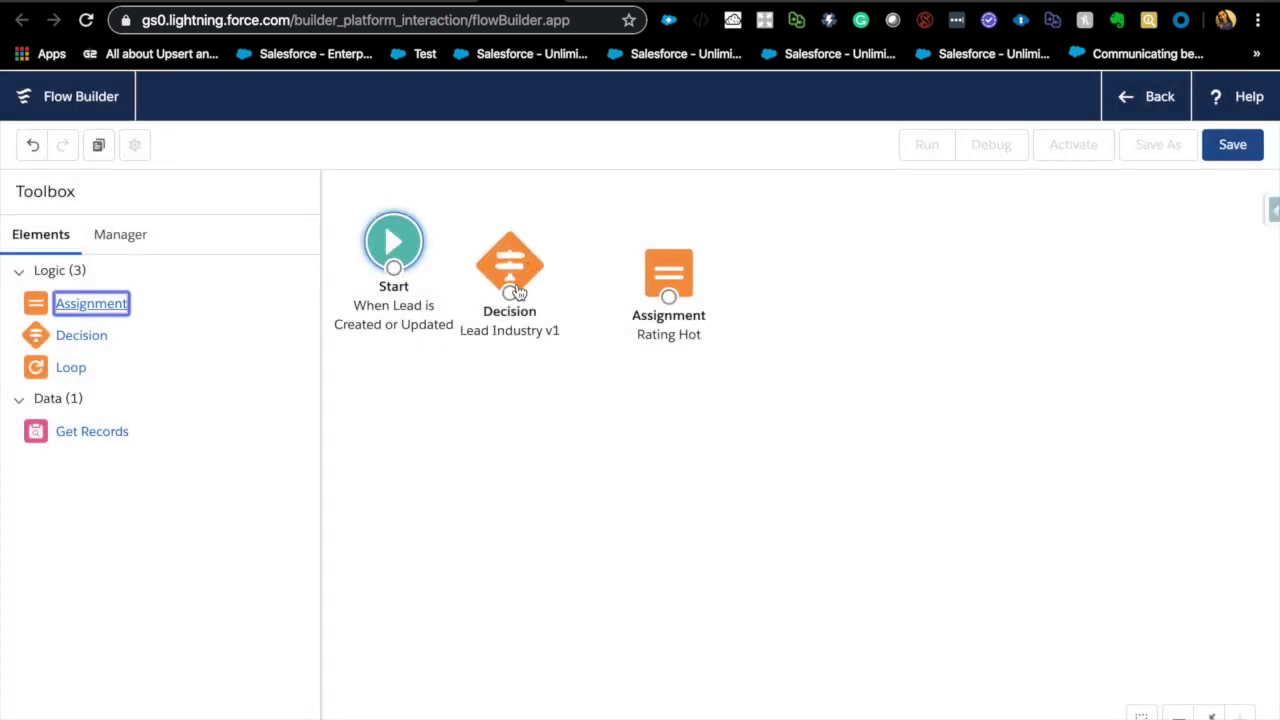
Duplicate the Rating Hot assignment, then relabel the copy "Rating Warm" with the API name Rating_Warm.
{"action": "left_click", "coordinate": [668, 270]}
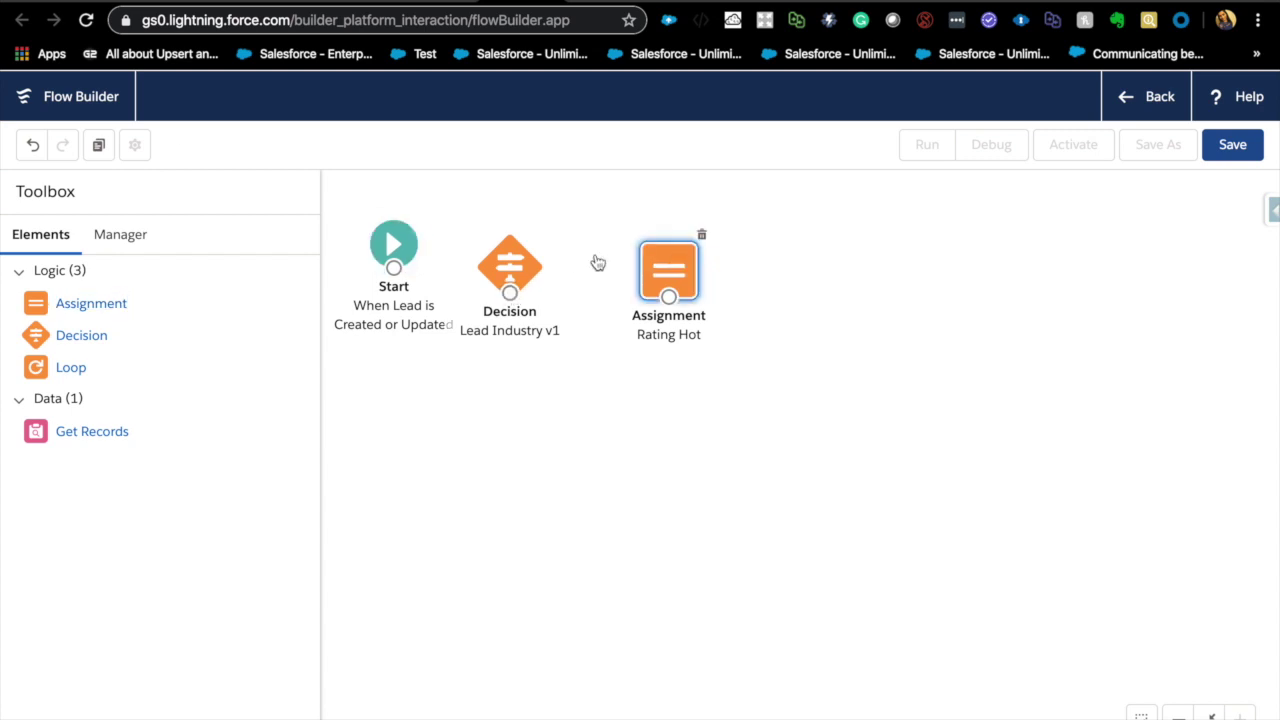
{"action": "left_click", "coordinate": [98, 145]}
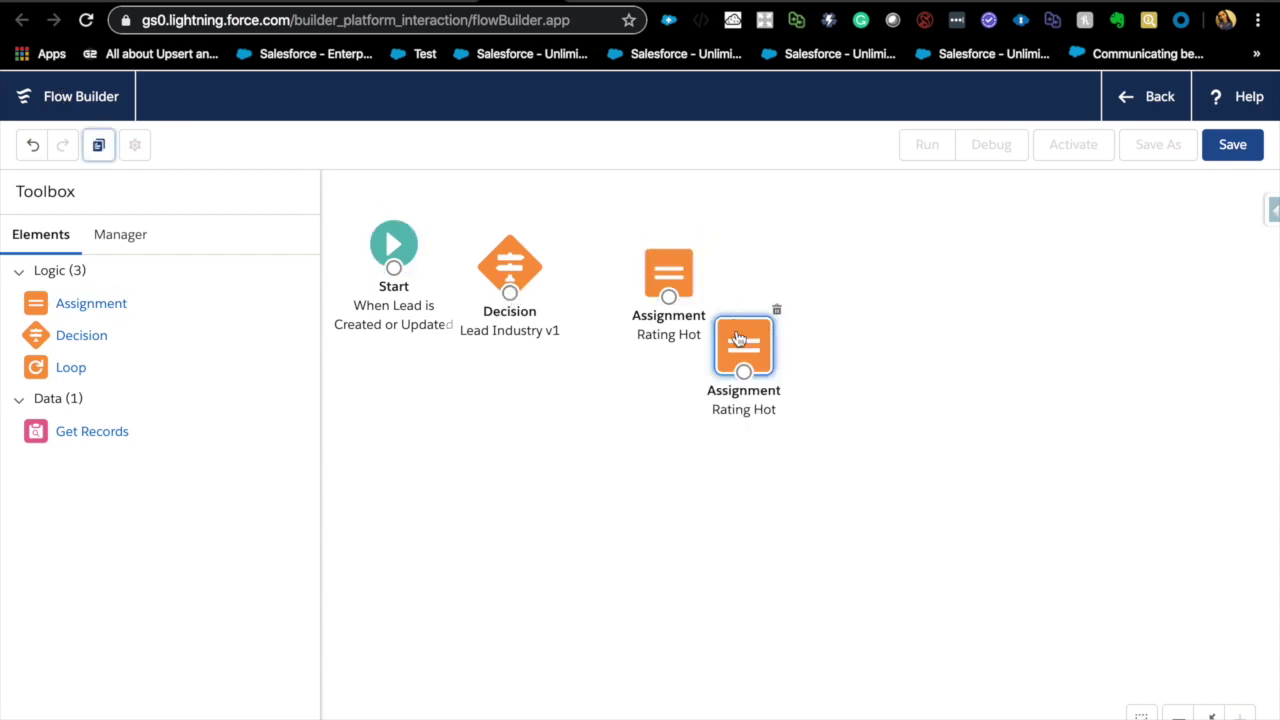
{"action": "double_click", "coordinate": [742, 341]}
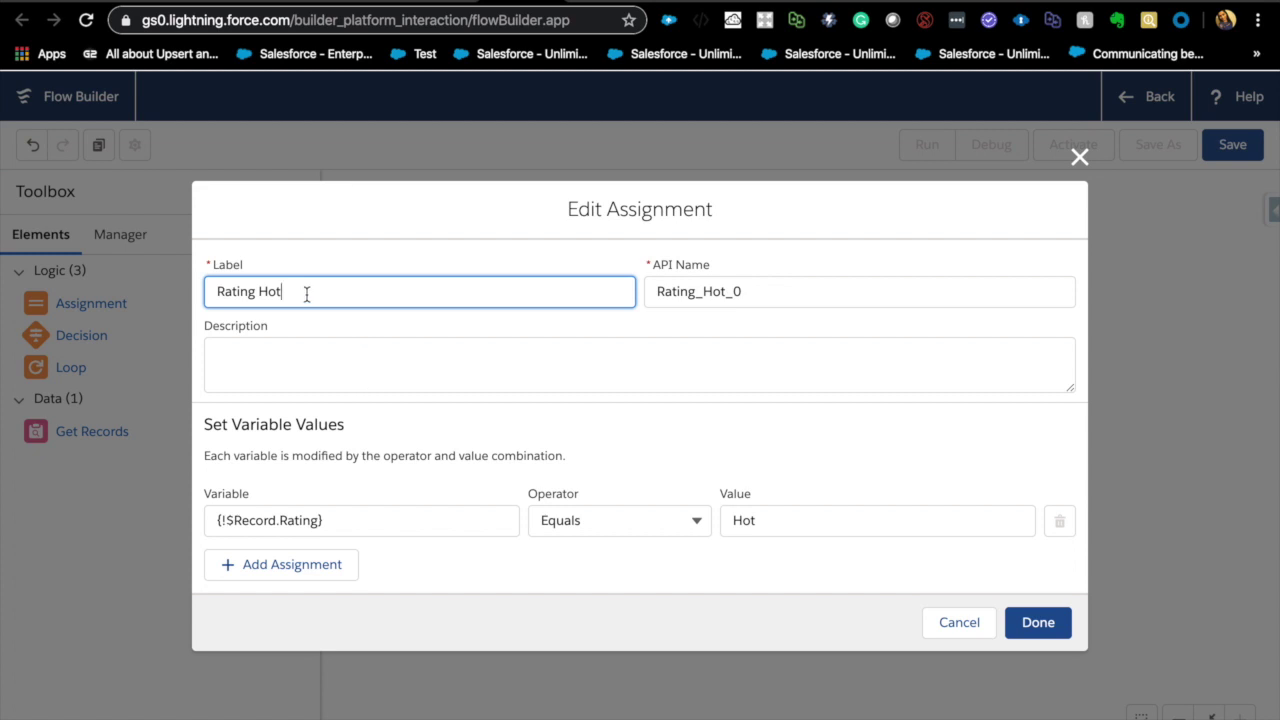
{"action": "double_click", "coordinate": [278, 289]}
{"action": "type", "text": "Warm"}
{"action": "left_click_drag", "start_coordinate": [704, 291], "coordinate": [834, 291]}
{"action": "type", "text": "W"}
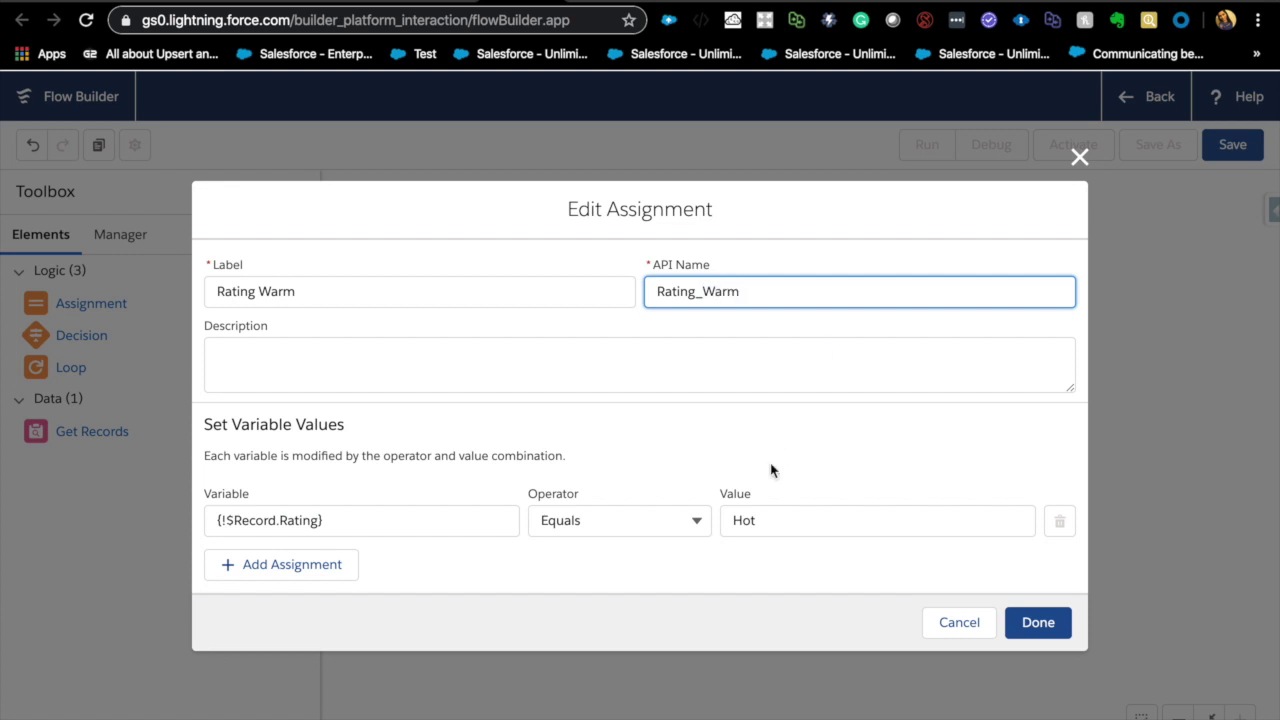
Set the Rating Warm assignment's value to the picklist value Warm and finish editing the element.
{"action": "double_click", "coordinate": [759, 521]}
{"action": "type", "text": "War"}
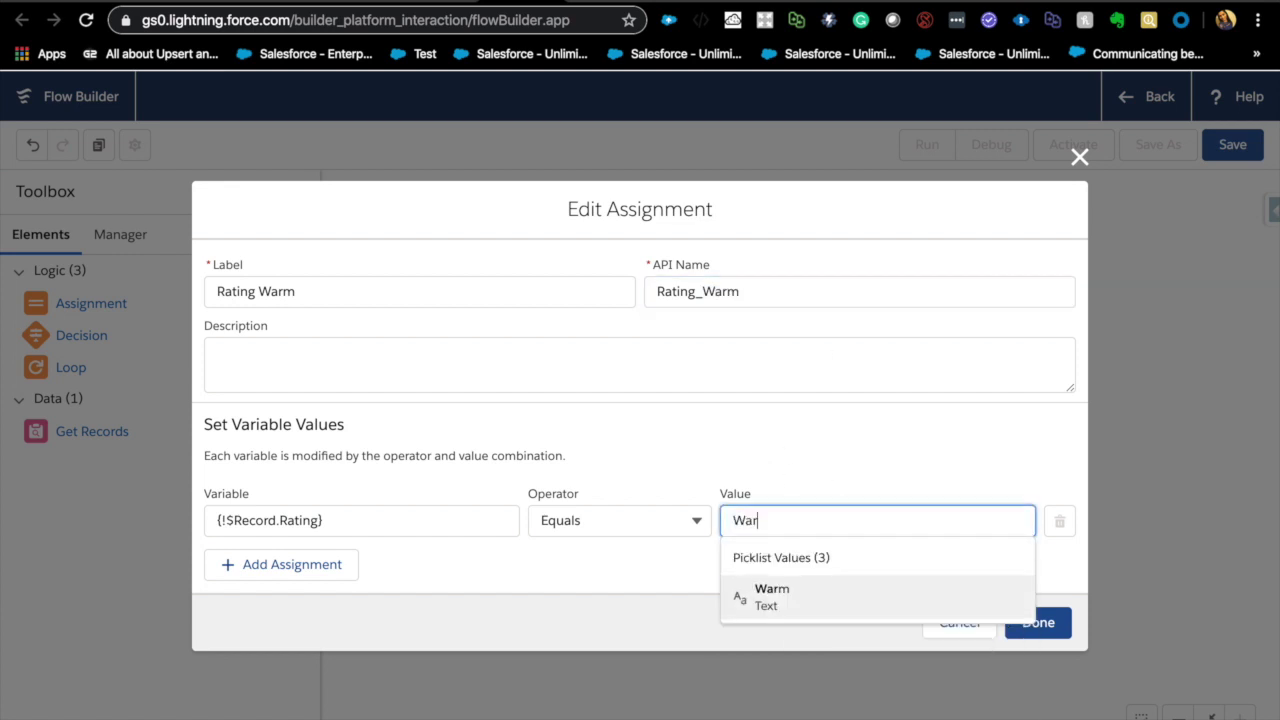
{"action": "left_click", "coordinate": [740, 595]}
{"action": "left_click", "coordinate": [1059, 626]}
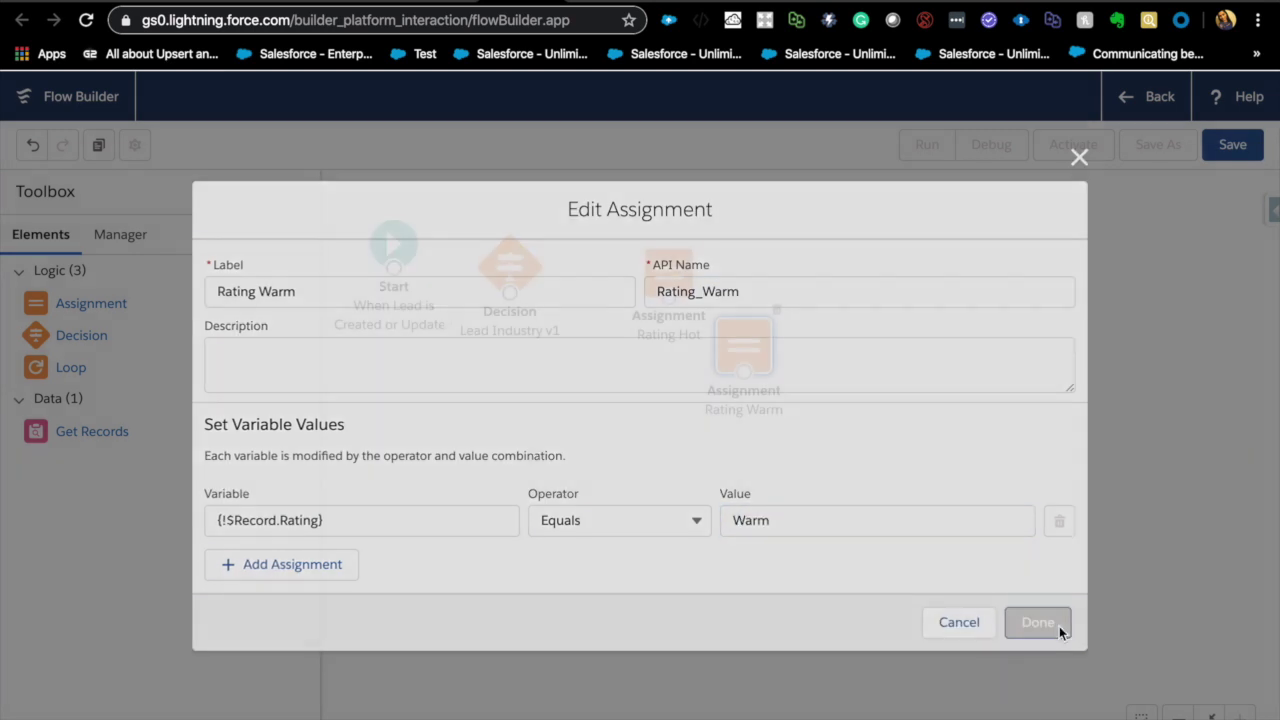
Connect Start to the decision and the decision to Rating Hot through the "Industry is Retail" outcome, spacing Rating Hot further away.
{"action": "left_click_drag", "start_coordinate": [393, 268], "coordinate": [699, 272]}
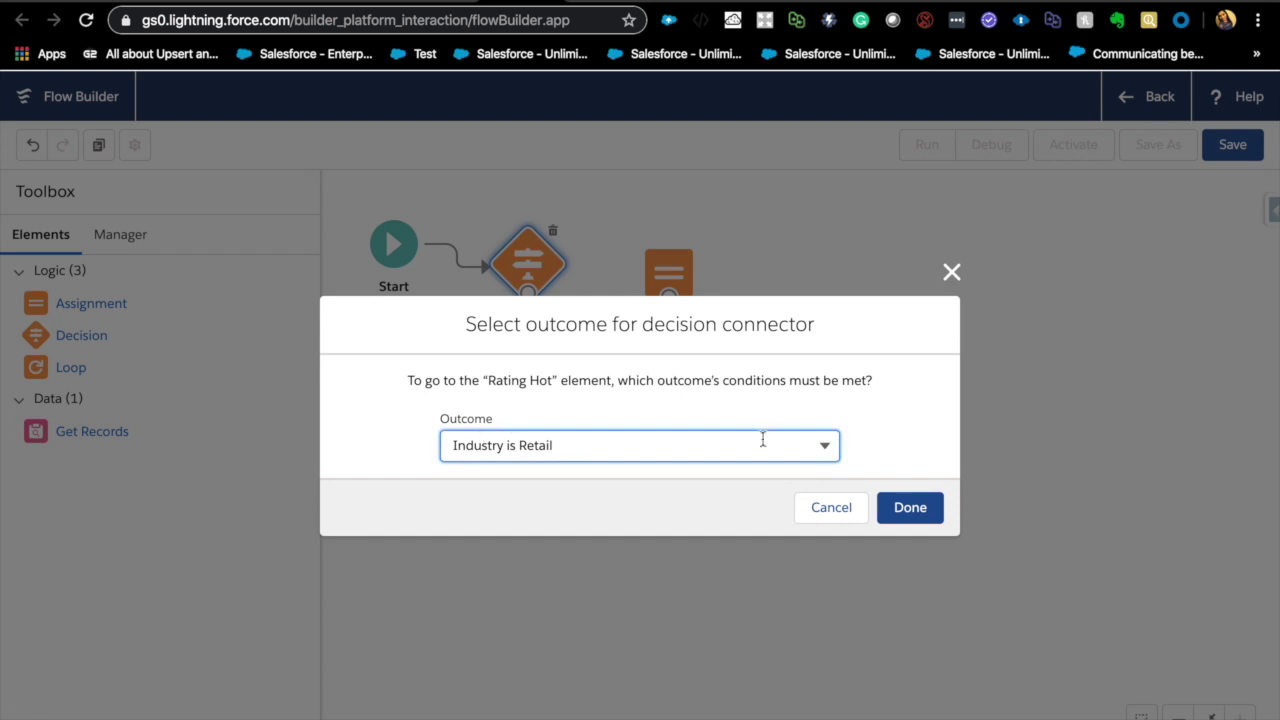
{"action": "left_click", "coordinate": [924, 506]}
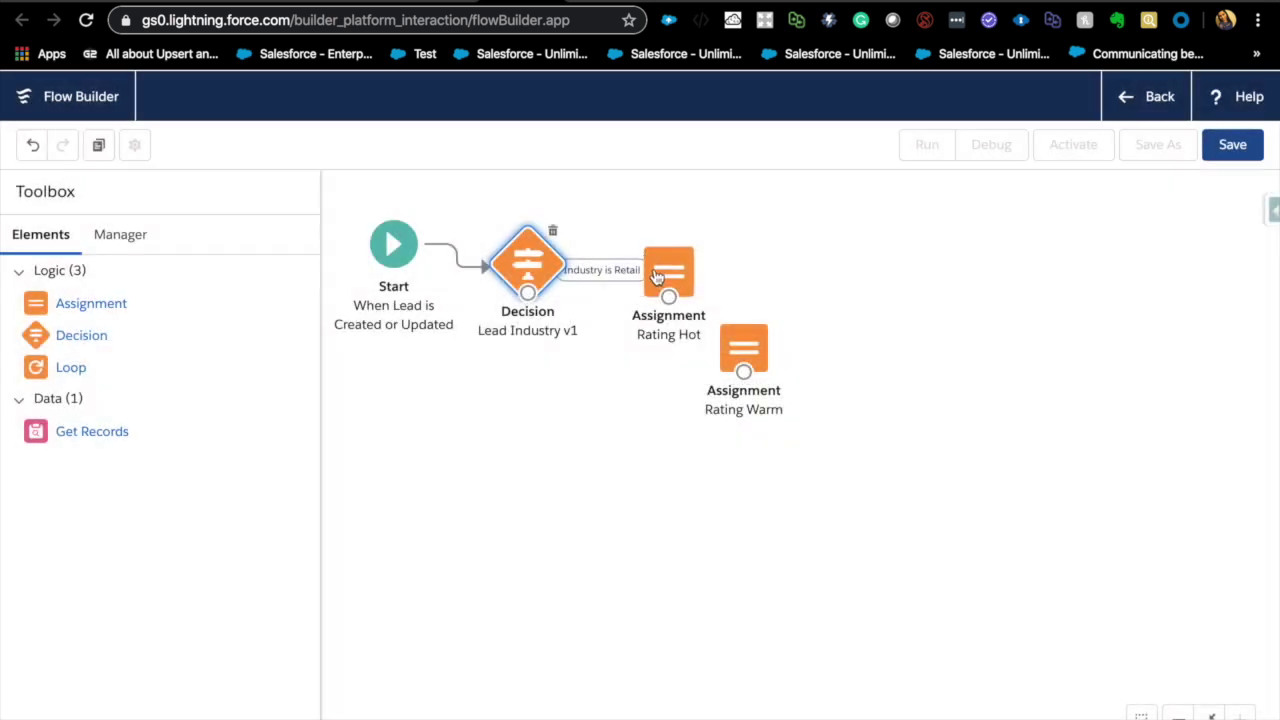
{"action": "left_click_drag", "start_coordinate": [656, 276], "coordinate": [791, 279]}
Place the Rating Warm assignment below the decision and connect the decision's default outcome to it.
{"action": "left_click_drag", "start_coordinate": [746, 352], "coordinate": [588, 514]}
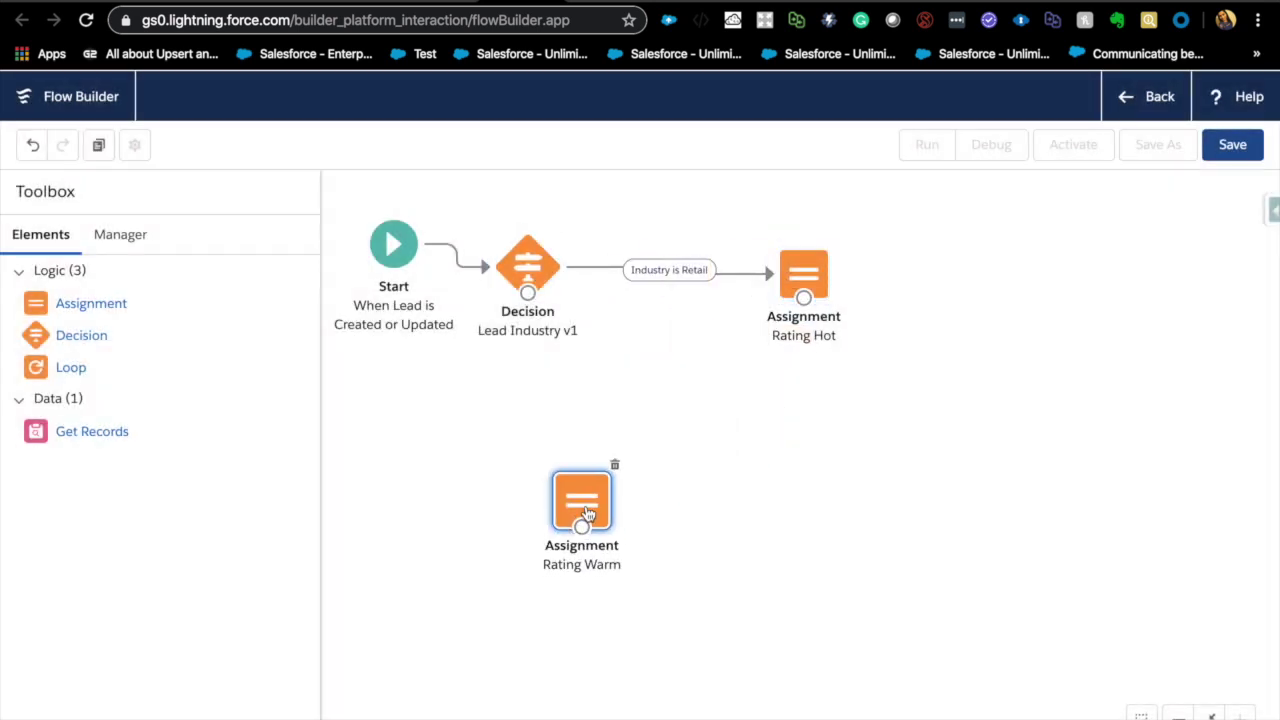
{"action": "left_click_drag", "start_coordinate": [527, 293], "coordinate": [588, 544]}
{"action": "left_click_drag", "start_coordinate": [527, 293], "coordinate": [581, 478]}
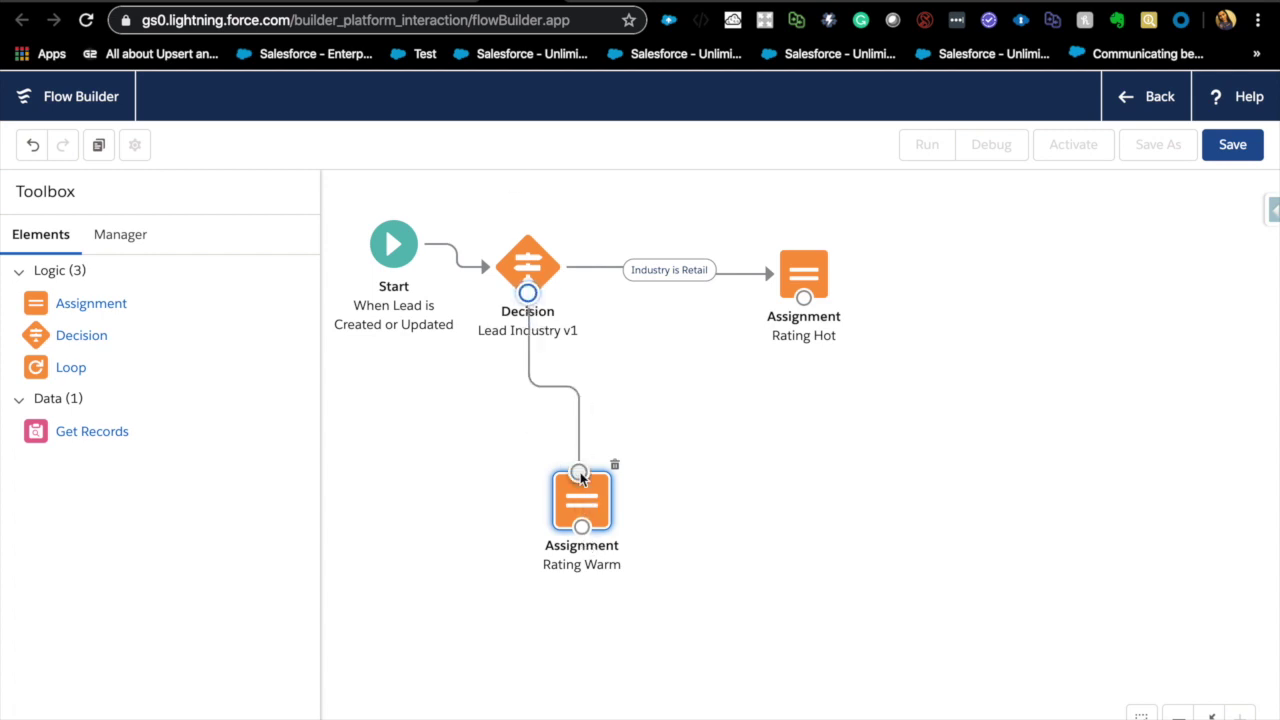
Save the flow with the label "Lead Process Flow" and activate it.
{"action": "left_click", "coordinate": [1236, 152]}
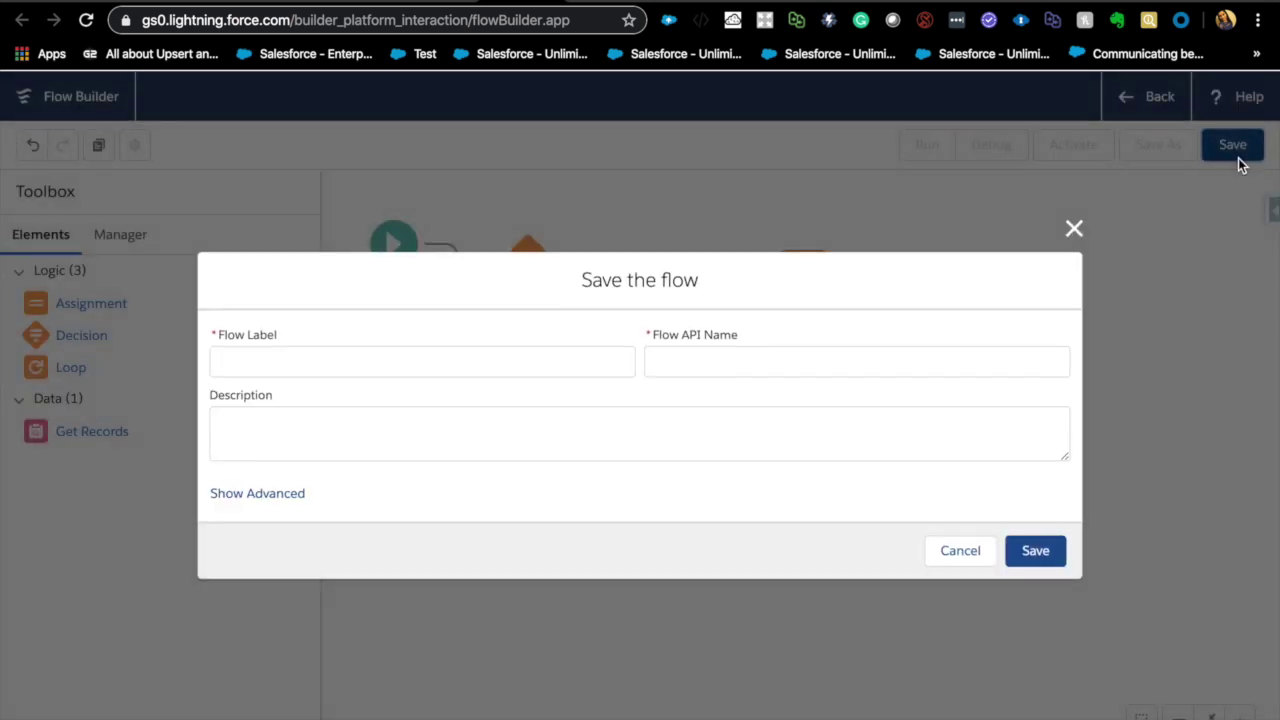
{"action": "type", "text": "Lead P"}
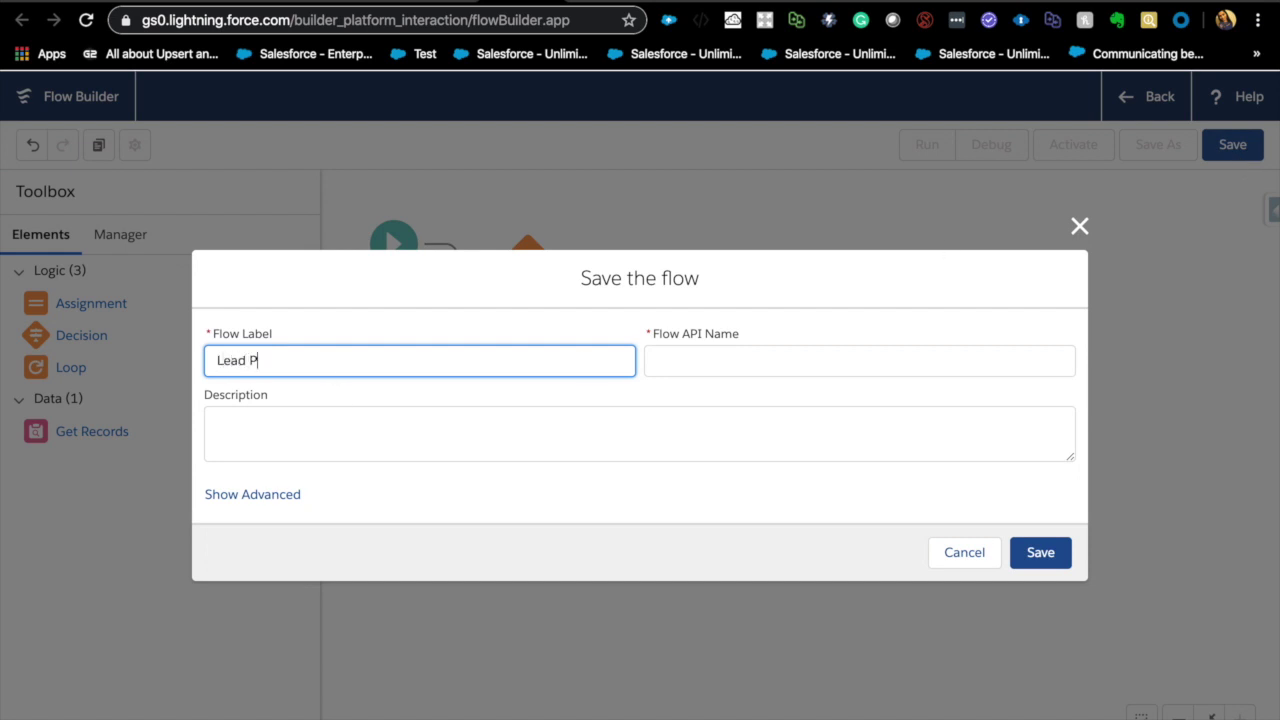
{"action": "type", "text": "rocess Flow"}
{"action": "left_click", "coordinate": [318, 451]}
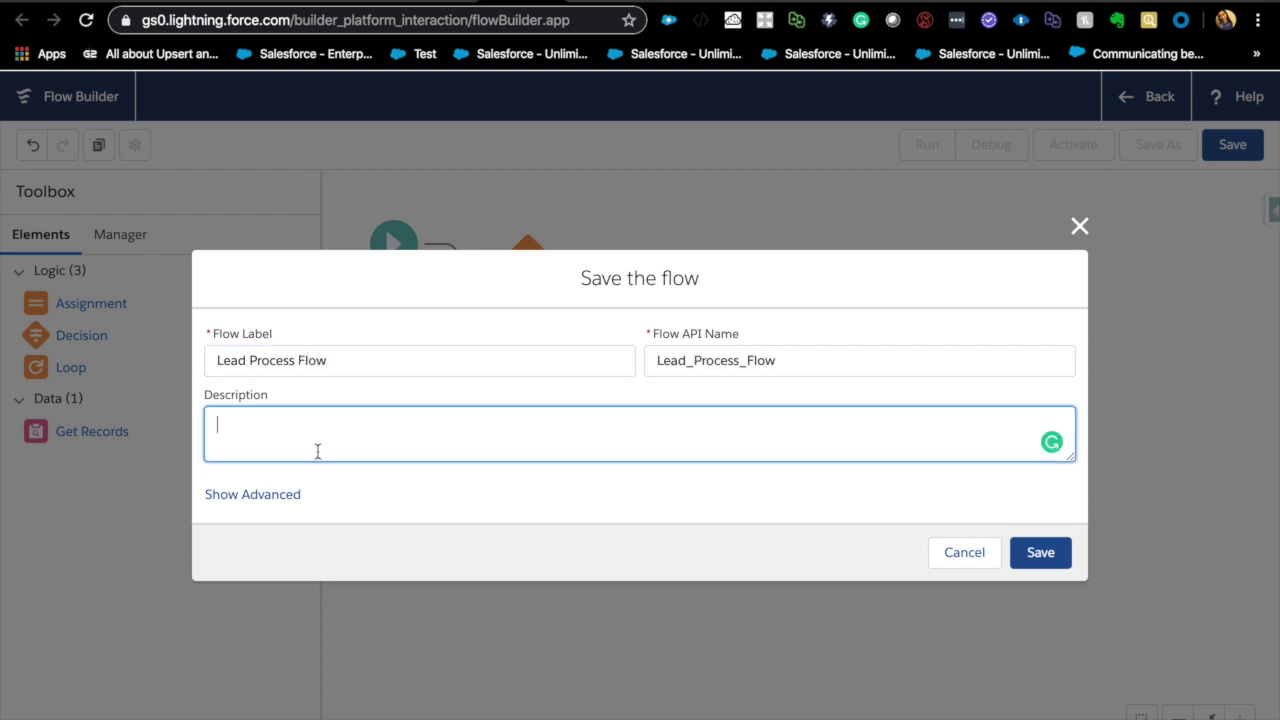
{"action": "left_click", "coordinate": [1042, 552]}
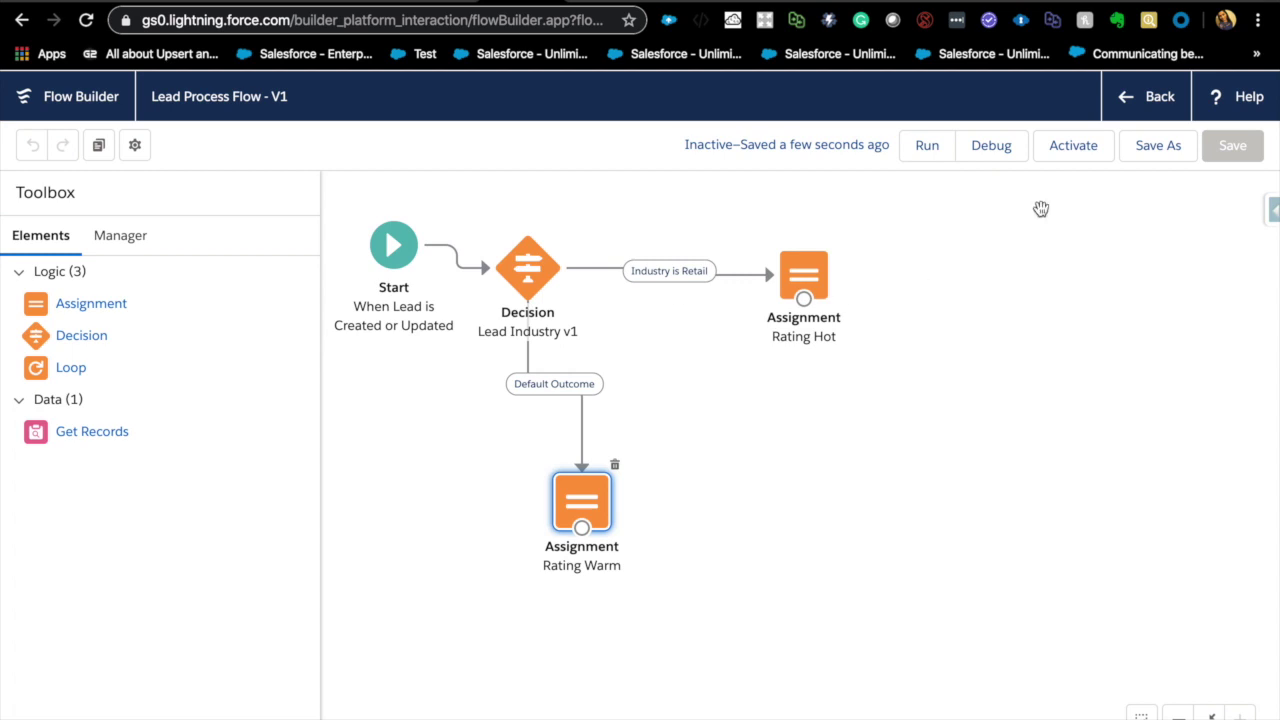
{"action": "left_click", "coordinate": [1077, 157]}
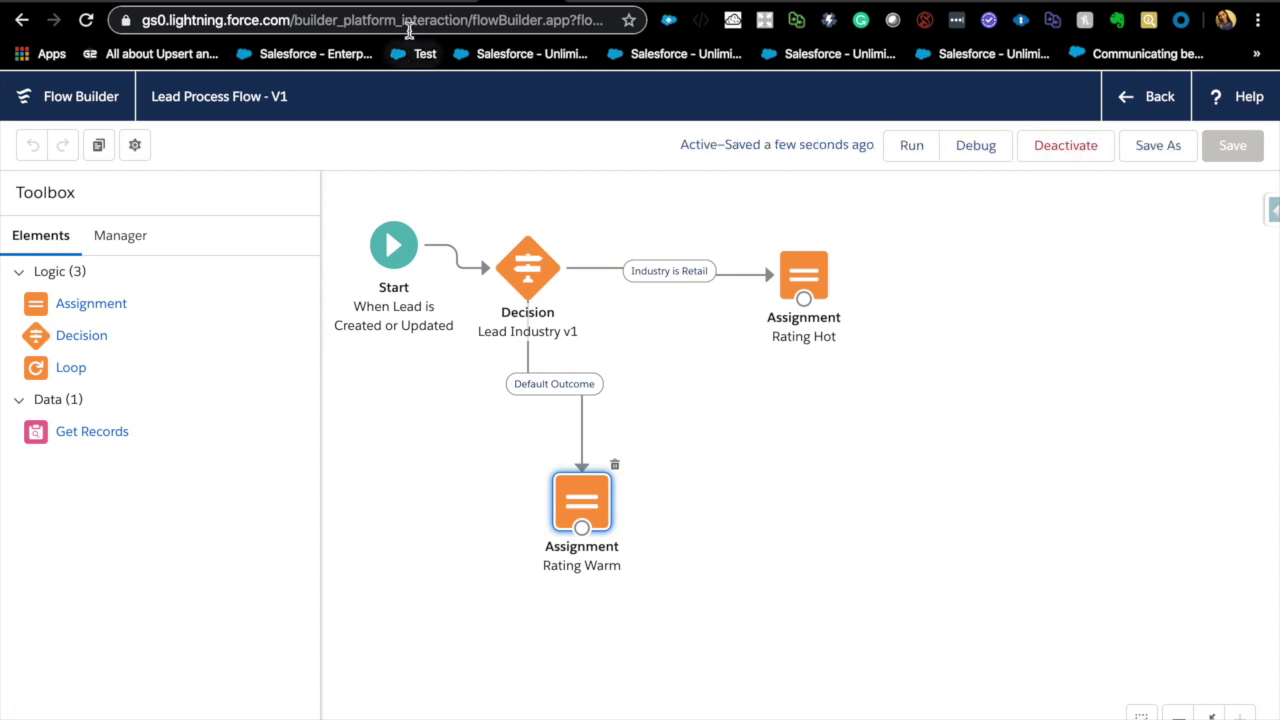
Open the existing Lead Retail flow from the Flows list in Setup and deactivate it.
{"action": "key", "text": "ctrl+shift+Tab"}
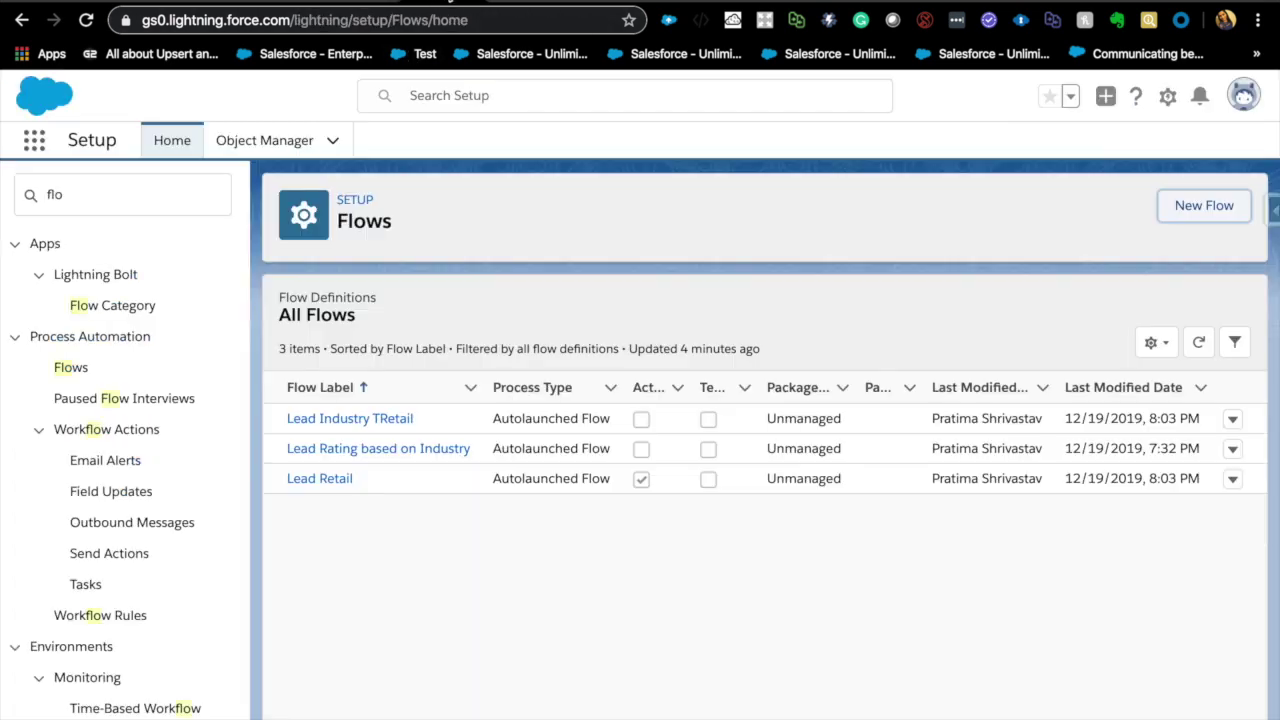
{"action": "key", "text": "ctrl+Tab"}
{"action": "key", "text": "ctrl+shift+Tab"}
{"action": "left_click", "coordinate": [323, 480]}
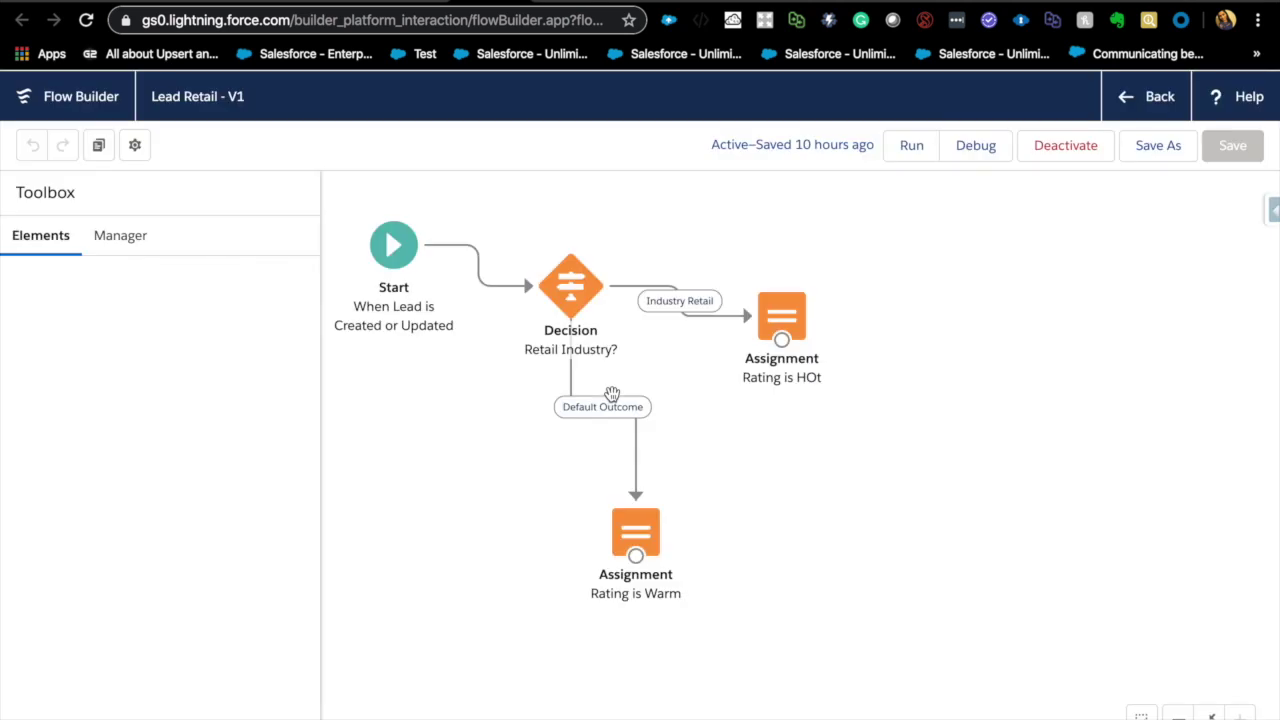
{"action": "left_click", "coordinate": [1084, 160]}
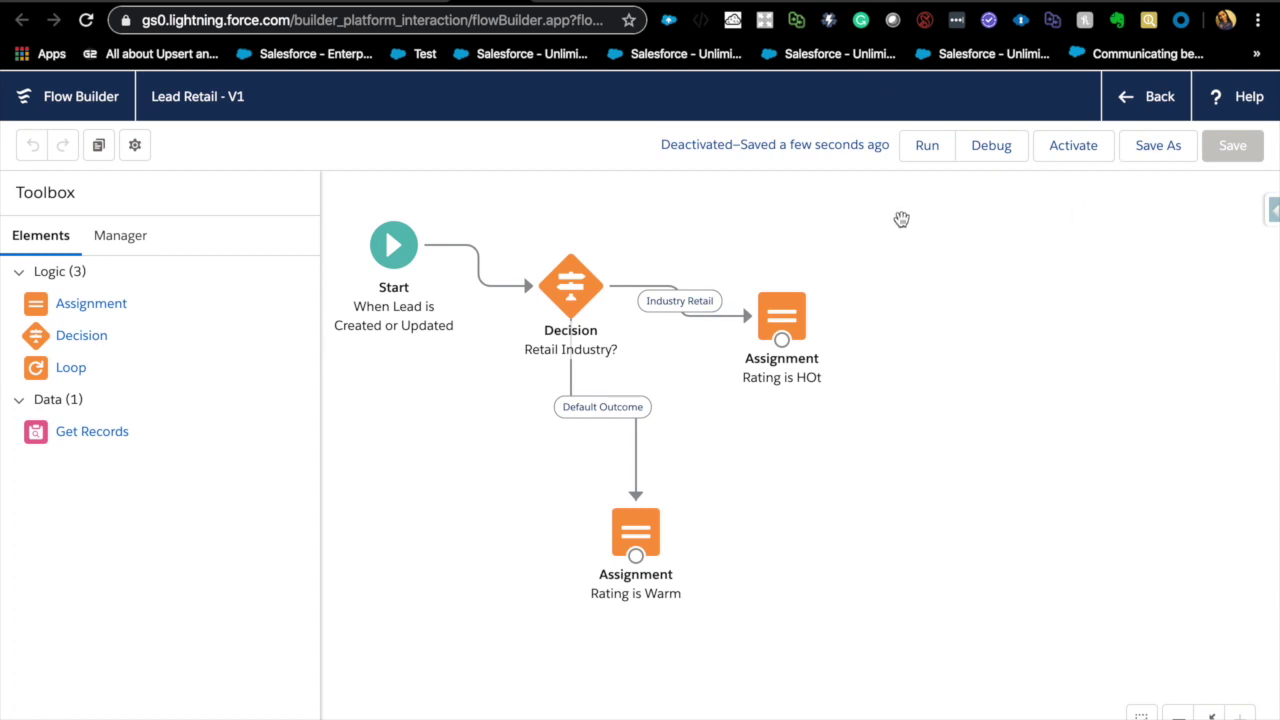
Switch to the open lead record, change its Industry to Banking and save it to test the flow.
{"action": "left_click", "coordinate": [403, 4]}
{"action": "key", "text": "ctrl+Tab"}
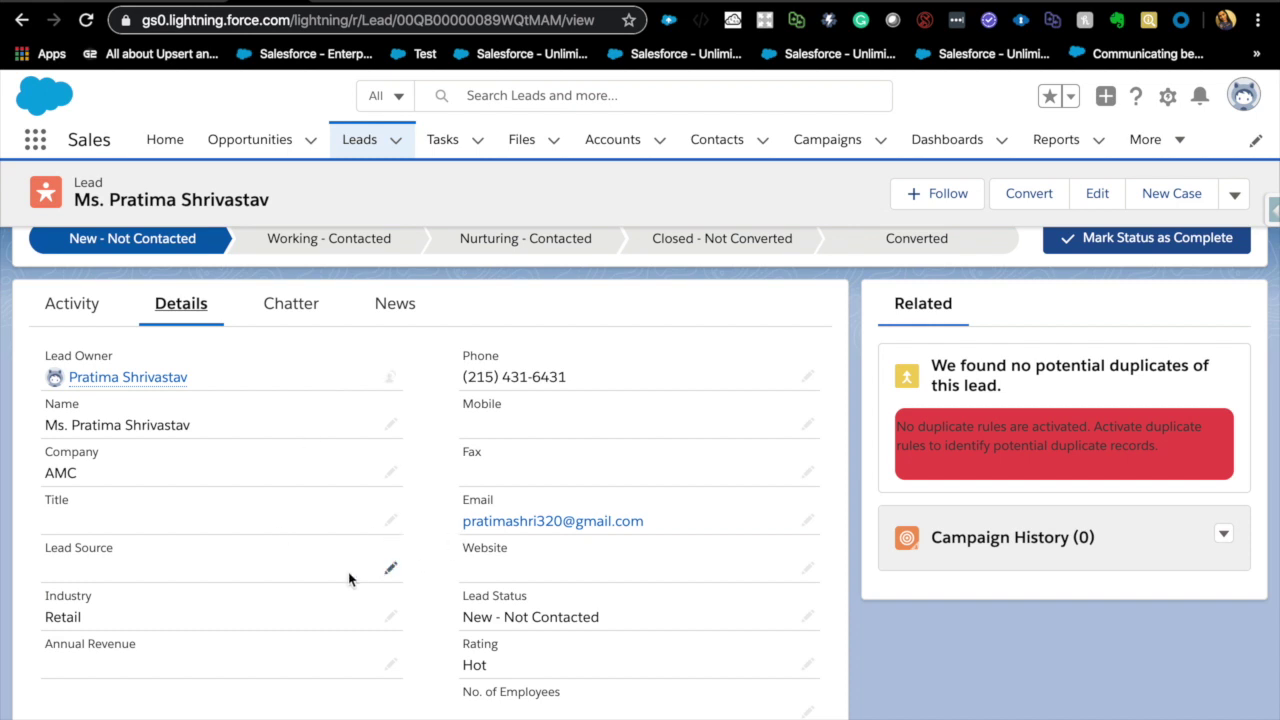
{"action": "left_click", "coordinate": [391, 619]}
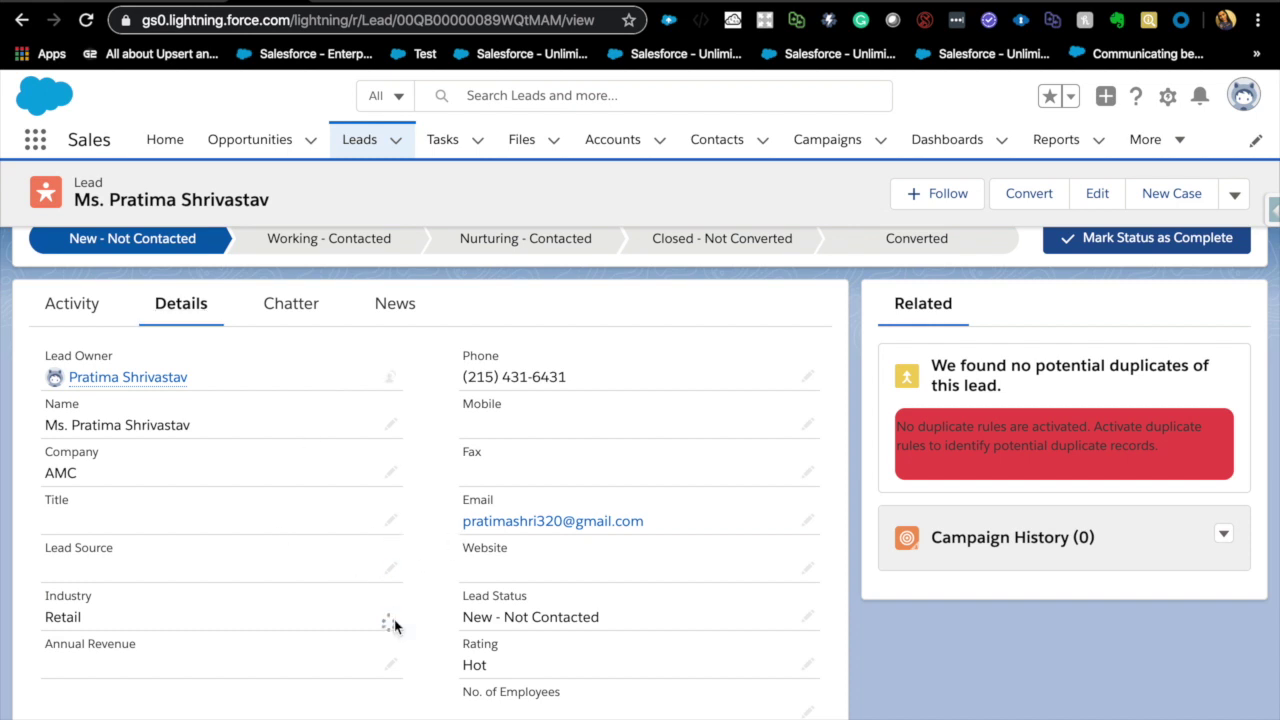
{"action": "left_click", "coordinate": [397, 620]}
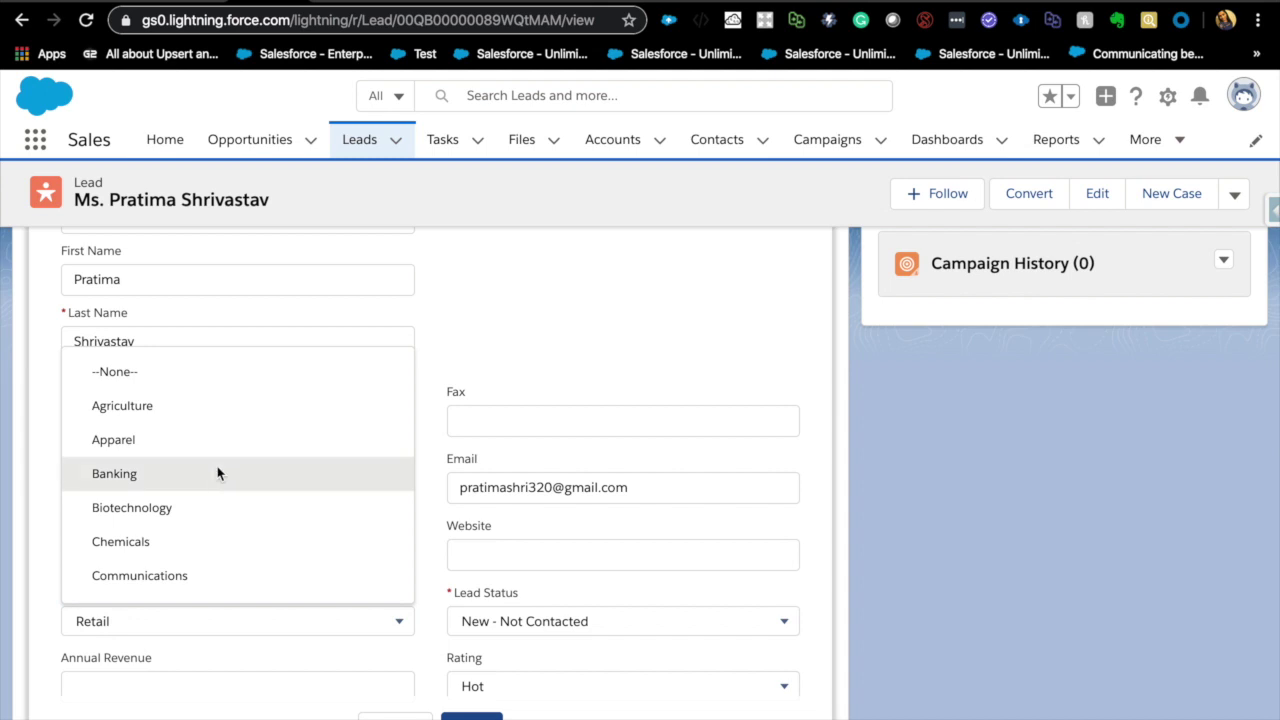
{"action": "left_click", "coordinate": [217, 473]}
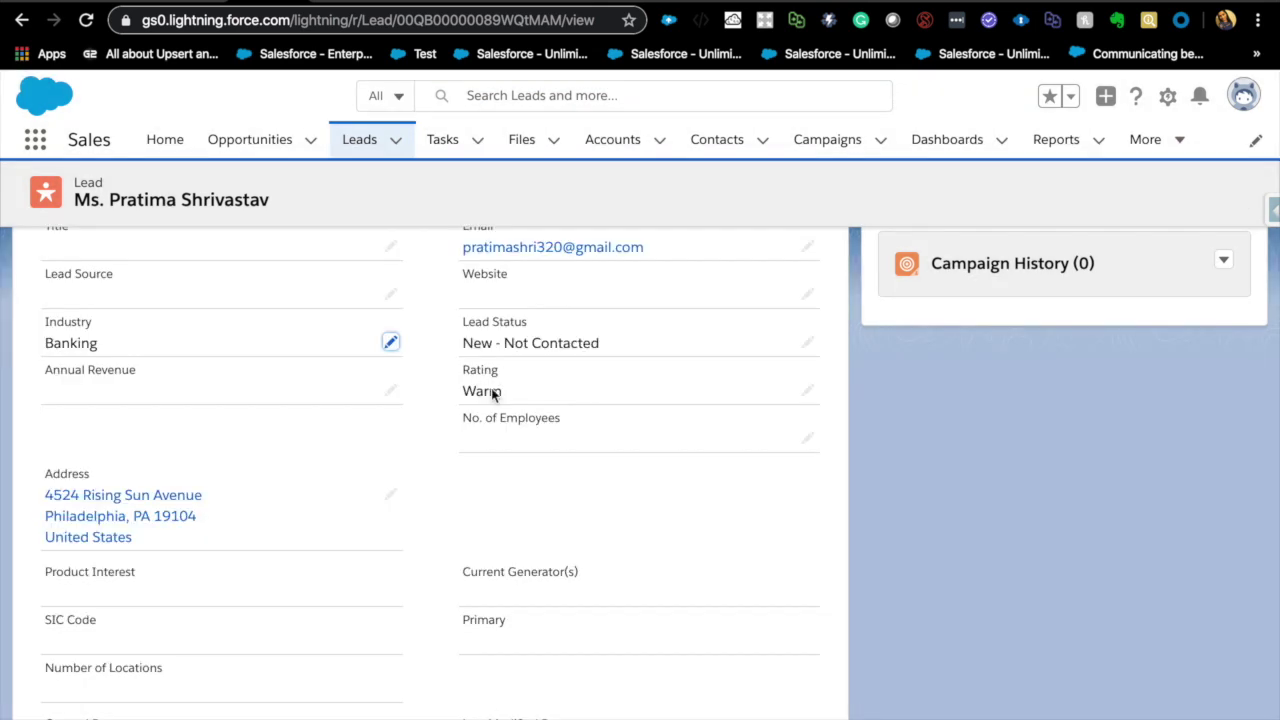
Set the lead's Industry back to Retail, save the record and check its Rating.
{"action": "left_click", "coordinate": [391, 342]}
{"action": "left_click", "coordinate": [391, 345]}
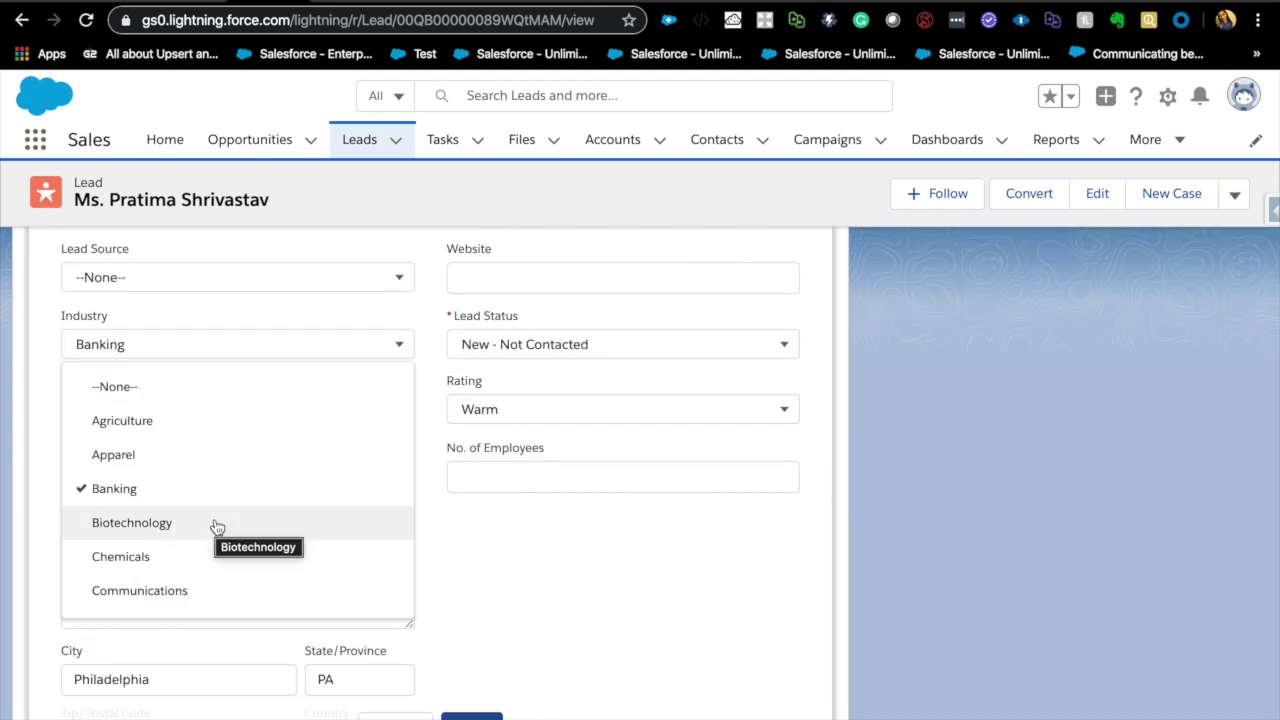
{"action": "scroll", "coordinate": [131, 500], "scroll_direction": "down", "scroll_amount": 5}
{"action": "scroll", "coordinate": [129, 509], "scroll_direction": "down", "scroll_amount": 5}
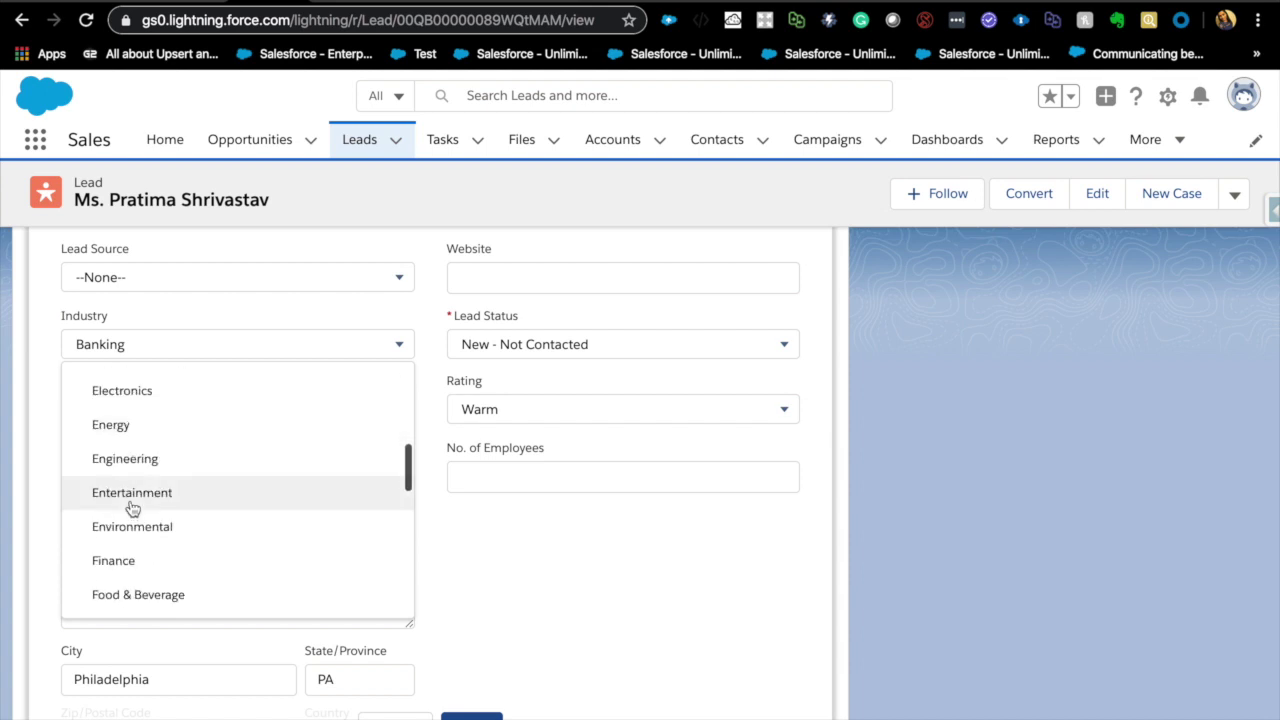
{"action": "scroll", "coordinate": [141, 449], "scroll_direction": "down", "scroll_amount": 5}
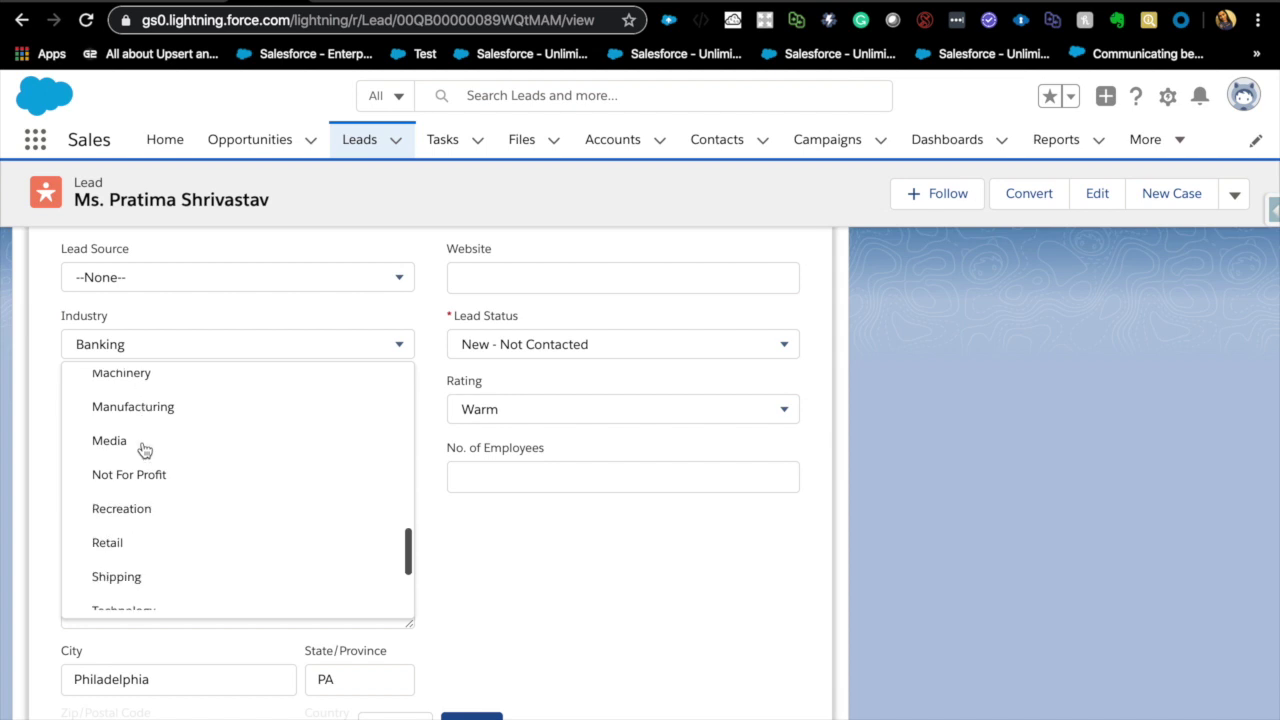
{"action": "left_click", "coordinate": [126, 549]}
{"action": "left_click", "coordinate": [490, 716]}
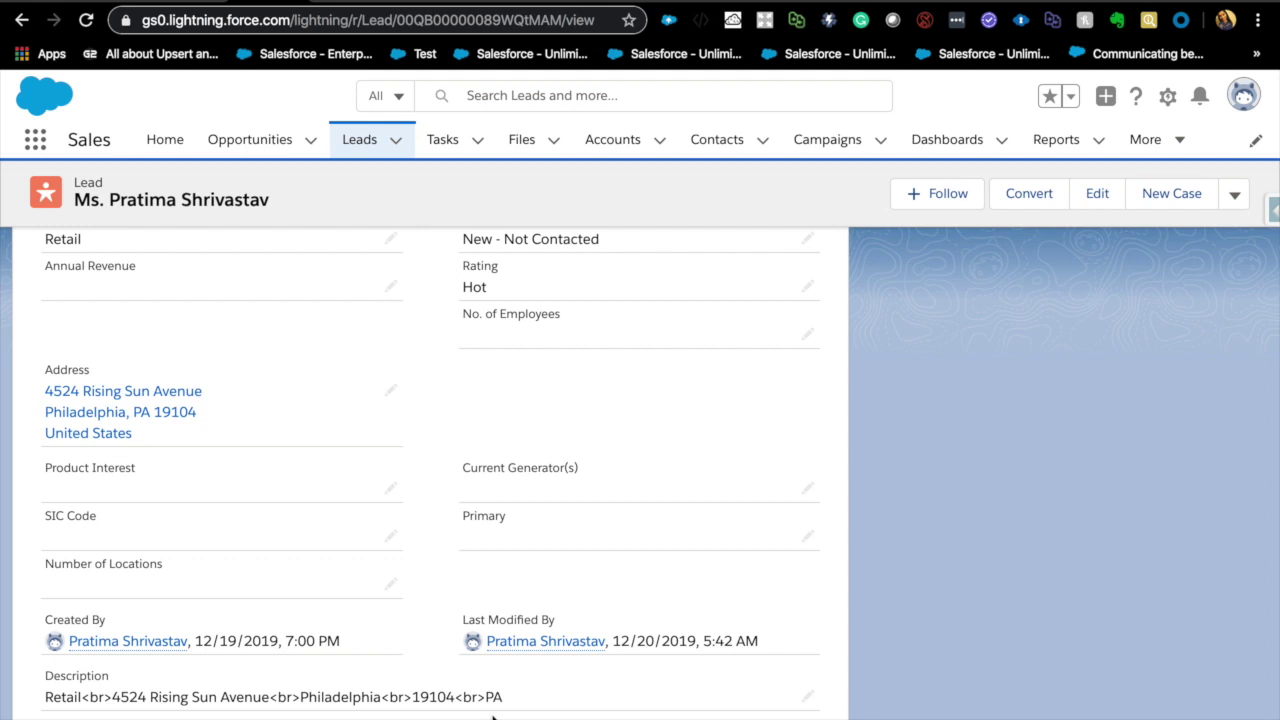
{"action": "scroll", "coordinate": [540, 597], "scroll_direction": "up", "scroll_amount": 4}
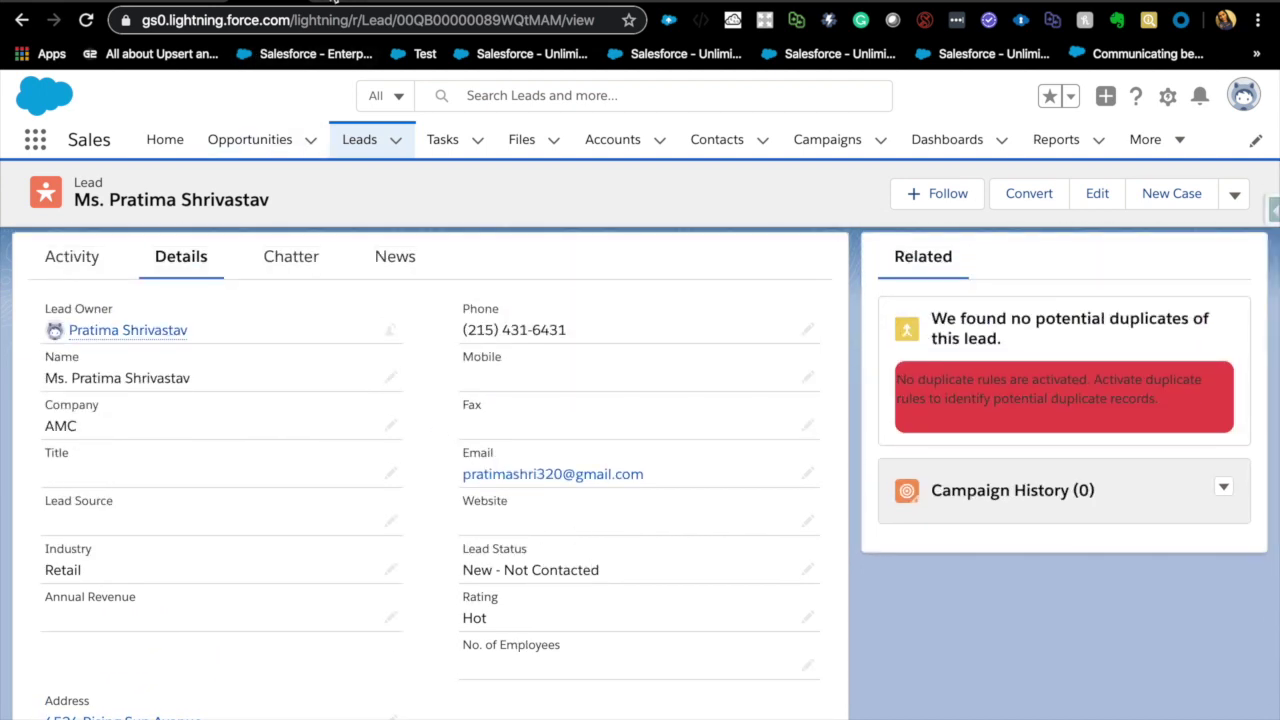
{"action": "key", "text": "ctrl+f"}
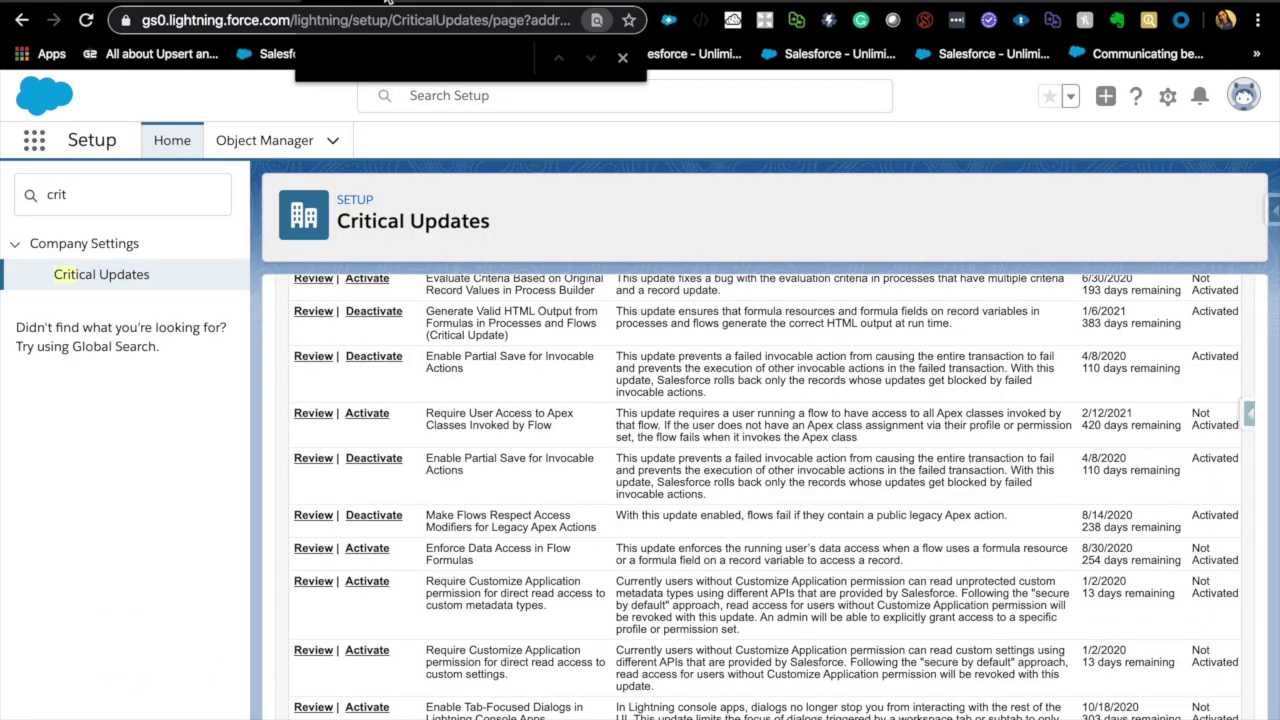
{"action": "right_click", "coordinate": [416, 2]}
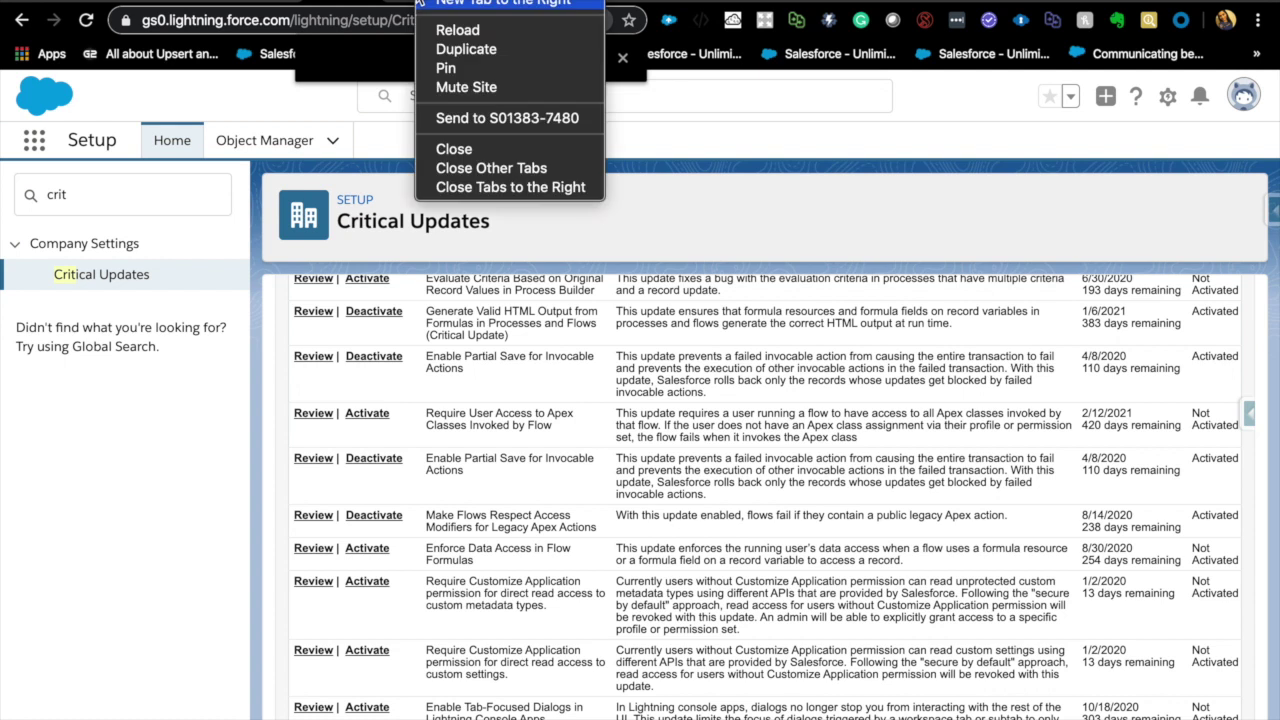
{"action": "left_click", "coordinate": [491, 168]}
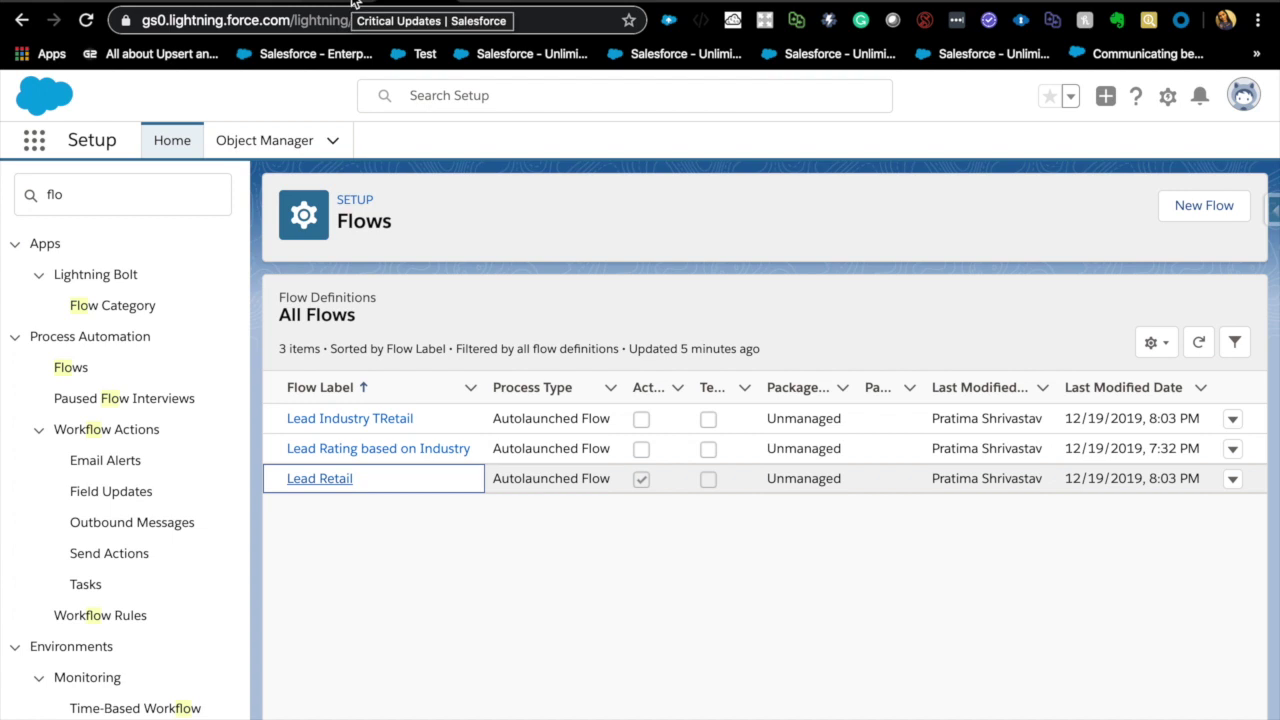
{"action": "left_click", "coordinate": [409, 285]}
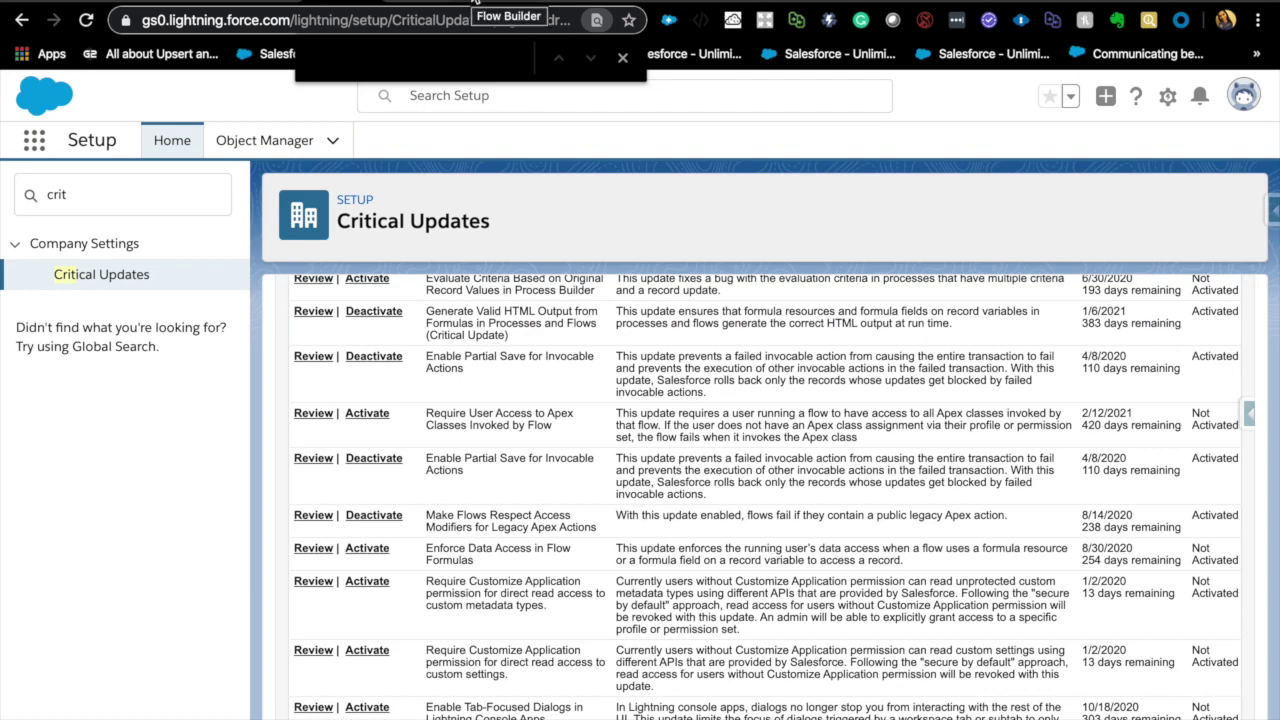
Switch to Gmail and read the error details in the open email about the Update_Contact_email flow.
{"action": "left_click", "coordinate": [476, 5]}
{"action": "key", "text": "ctrl+Right"}
{"action": "key", "text": "ctrl+Left"}
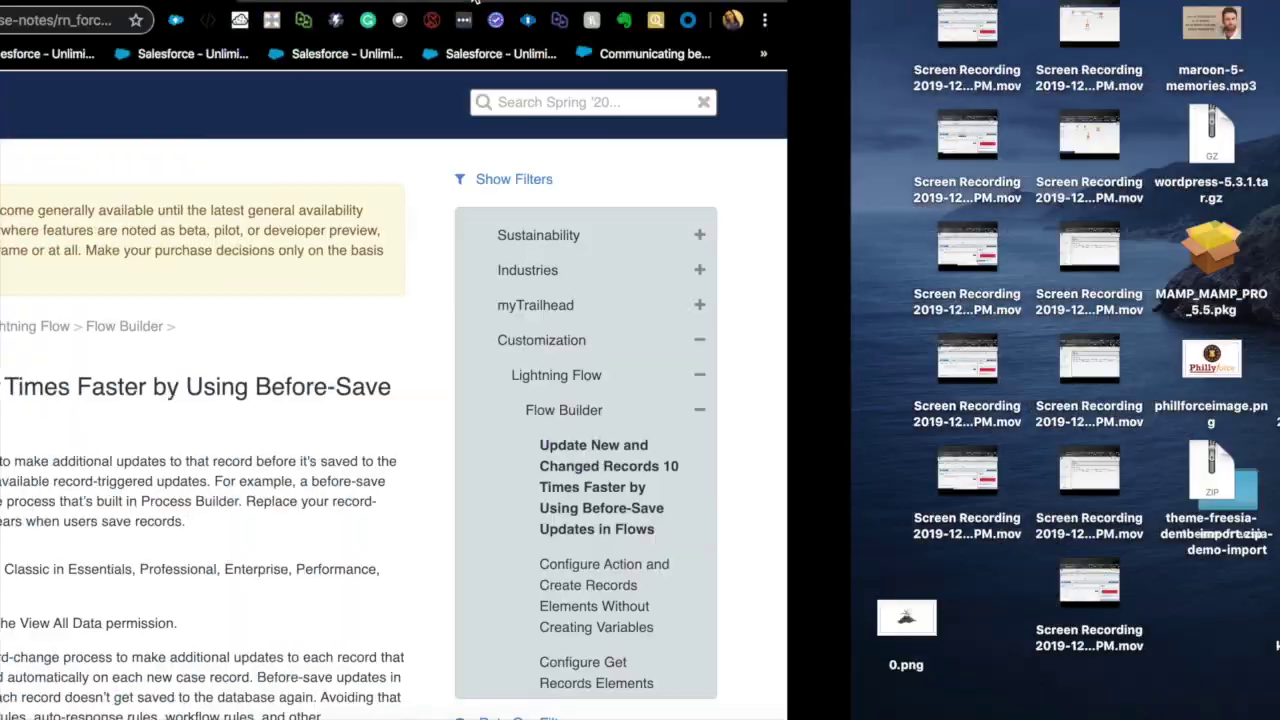
{"action": "key", "text": "ctrl+Left"}
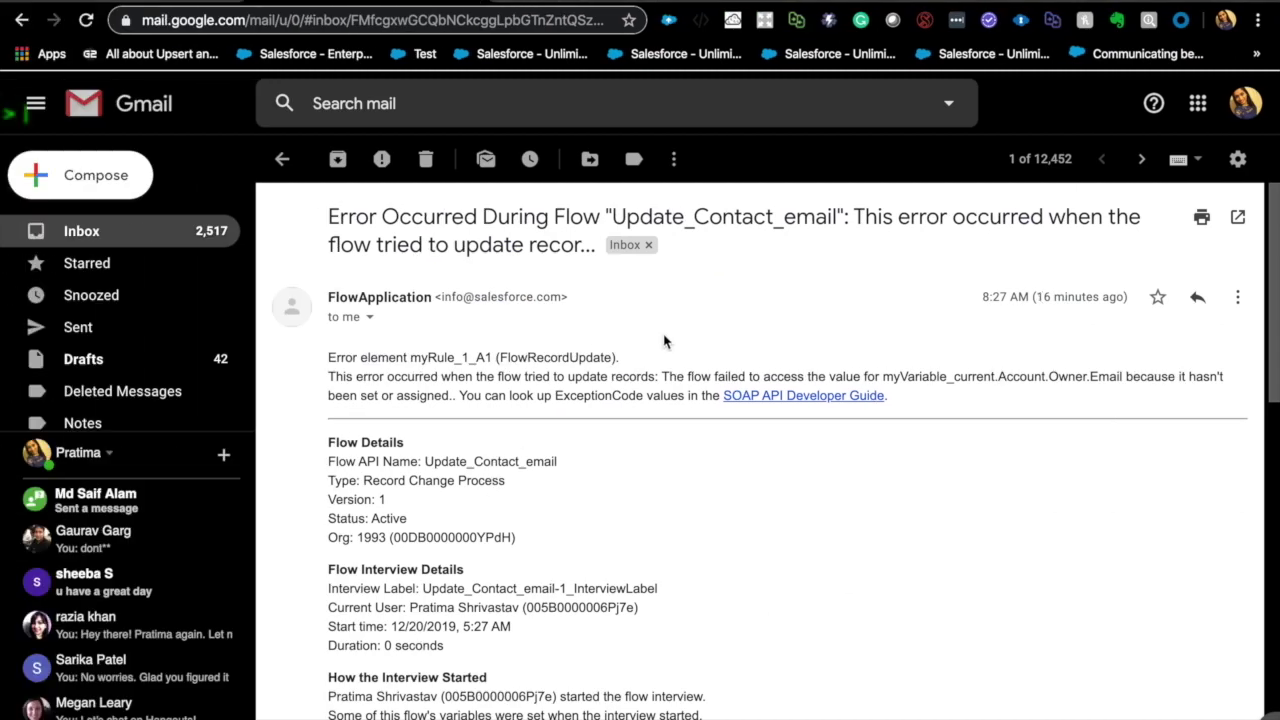
{"action": "double_click", "coordinate": [565, 395]}
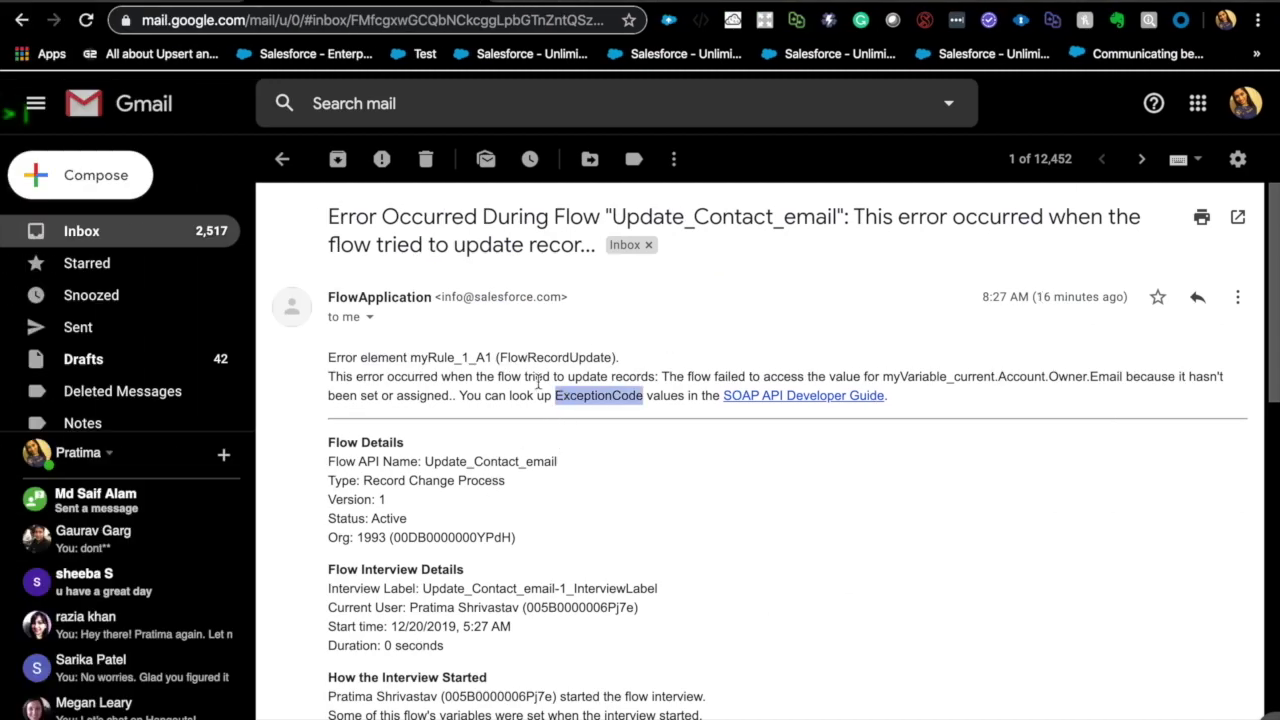
{"action": "double_click", "coordinate": [537, 377]}
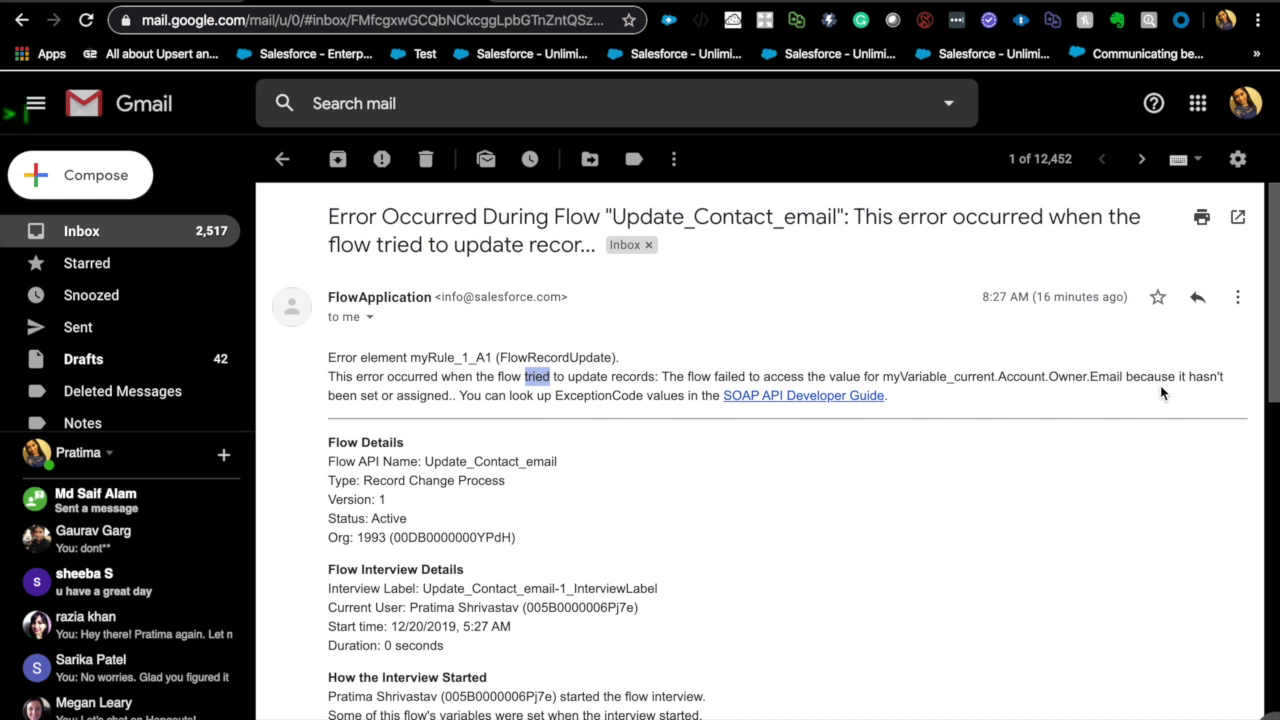
Return to Salesforce Setup, search it for "proces" and open Process Builder.
{"action": "key", "text": "ctrl+Tab"}
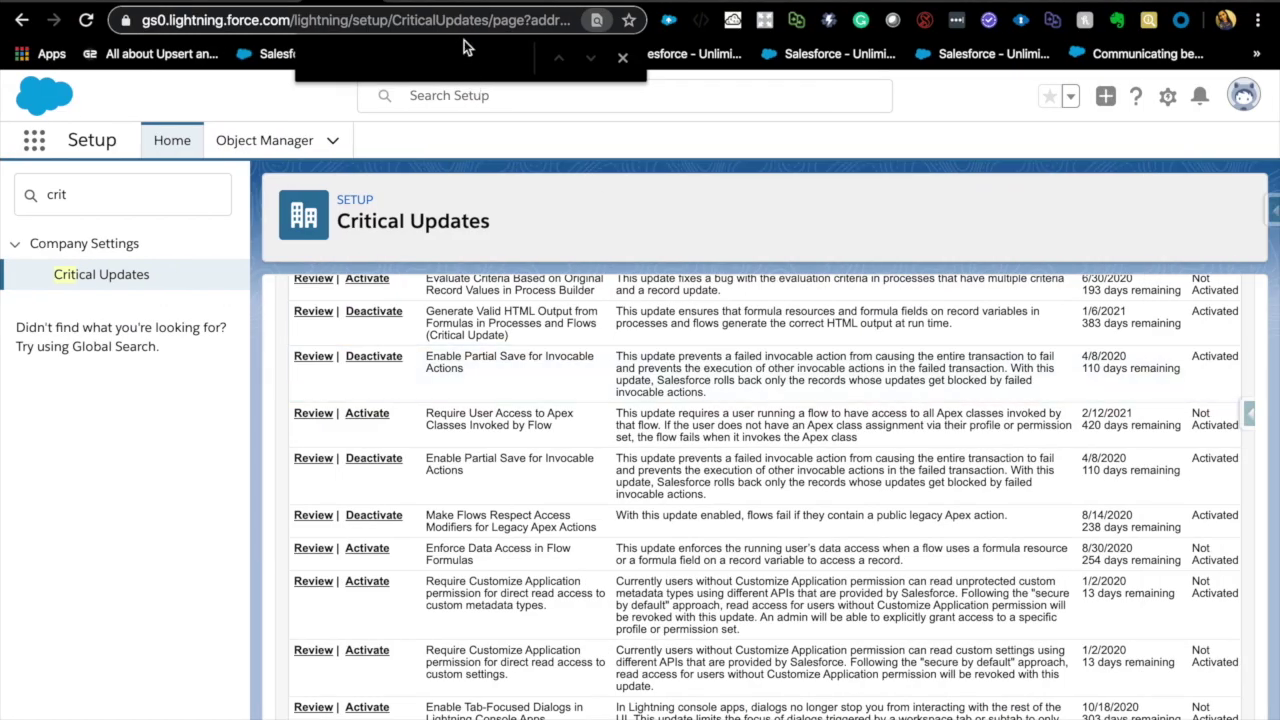
{"action": "left_click", "coordinate": [94, 181]}
{"action": "key", "text": "ctrl+a"}
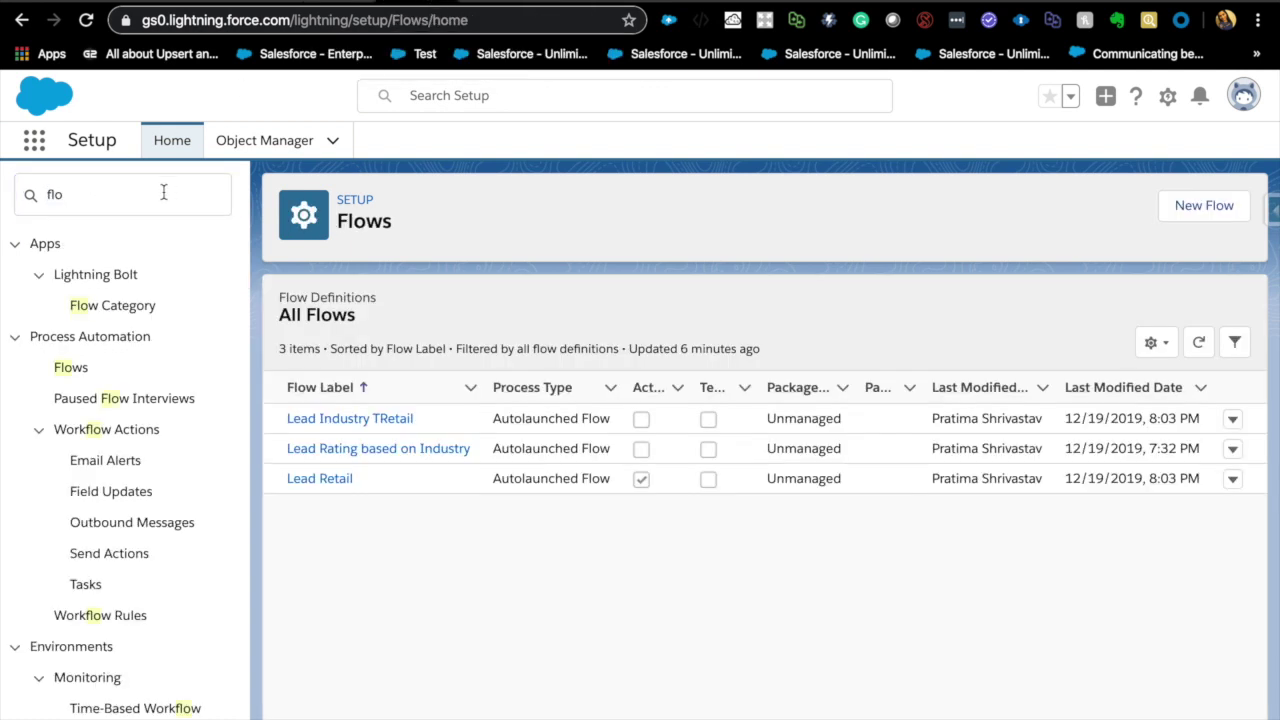
{"action": "left_click", "coordinate": [131, 192]}
{"action": "key", "text": "ctrl+a"}
{"action": "type", "text": "proces"}
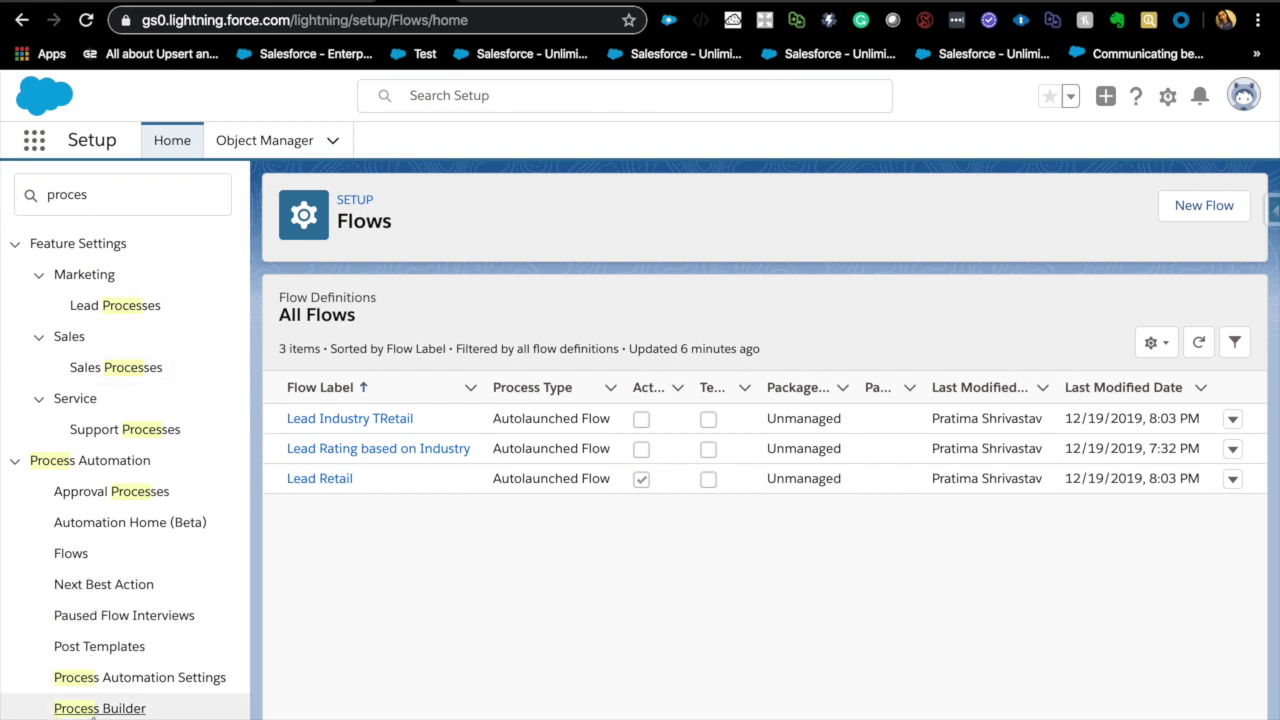
{"action": "left_click", "coordinate": [95, 710]}
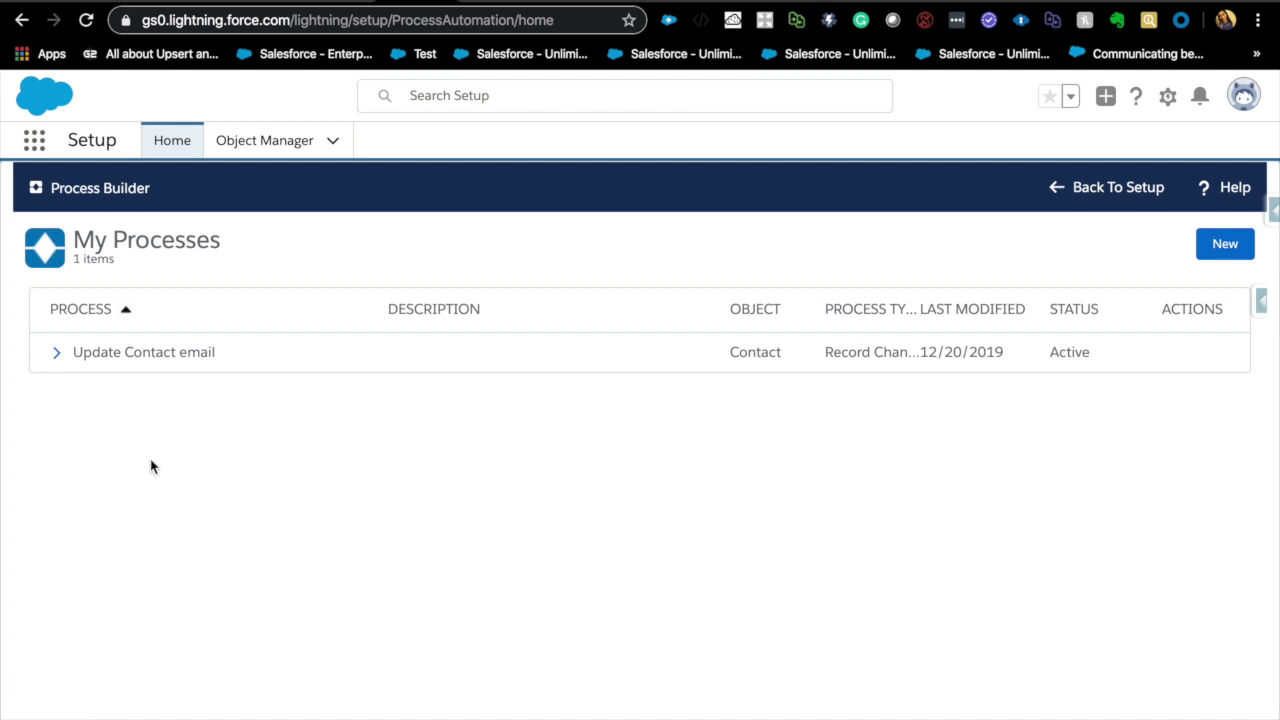
Open Version 1 of the Update Contact email process and examine its last name criteria and Update Email action.
{"action": "left_click", "coordinate": [55, 355]}
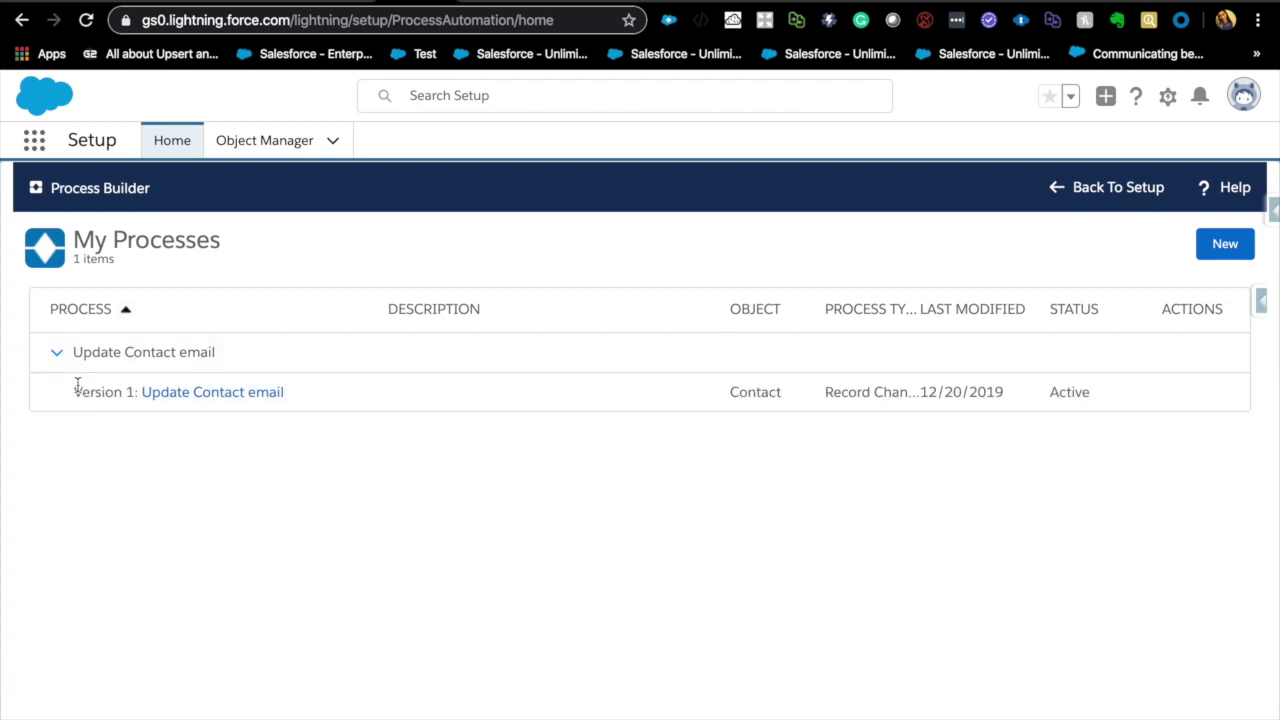
{"action": "left_click", "coordinate": [157, 400]}
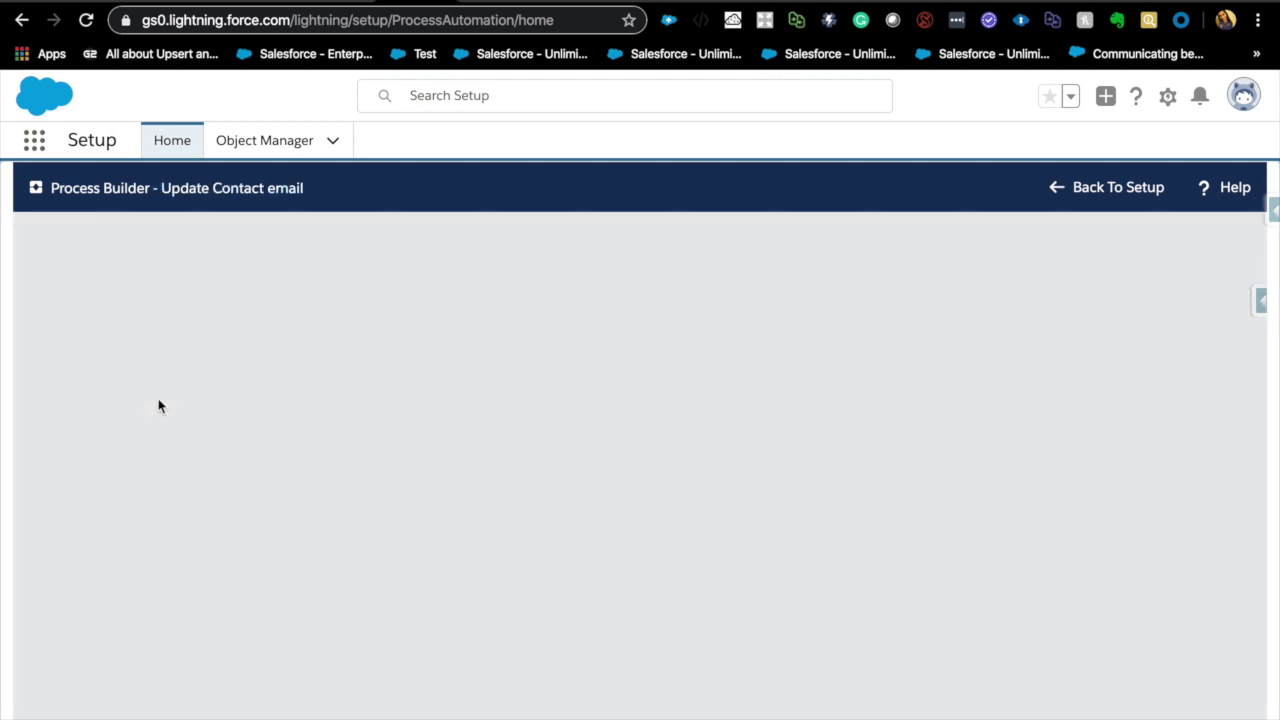
{"action": "left_click", "coordinate": [114, 504]}
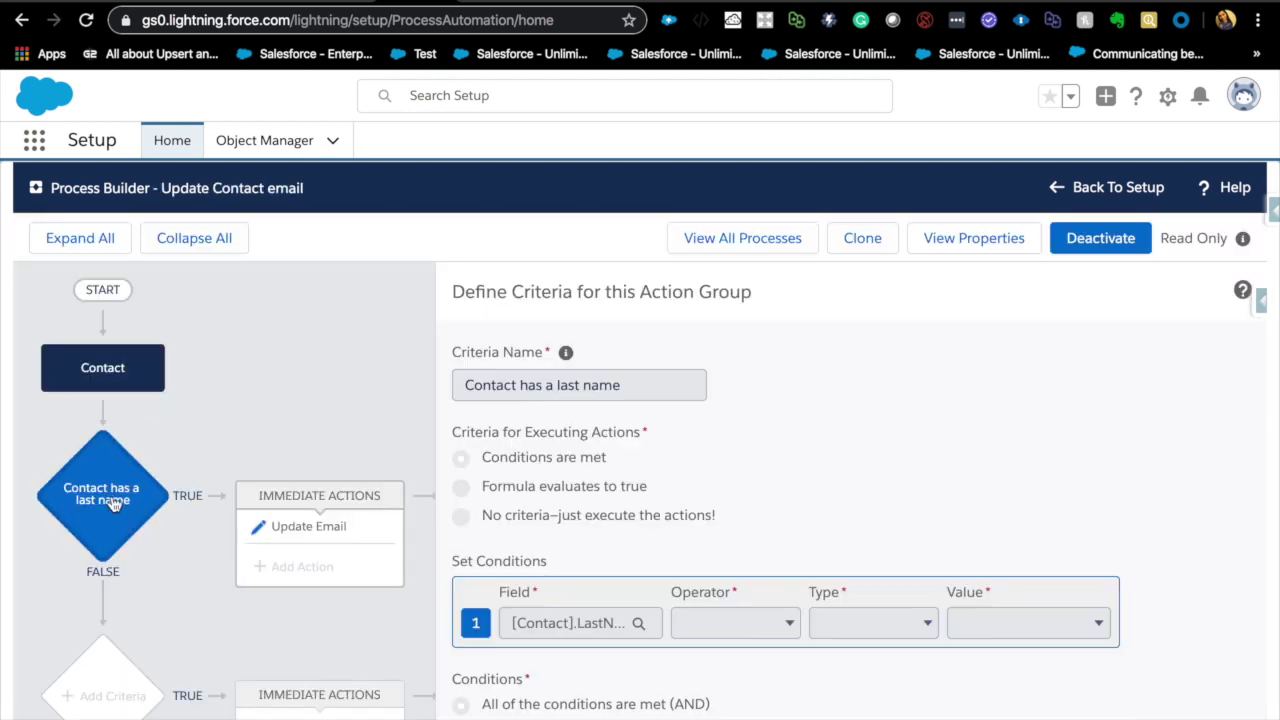
{"action": "left_click", "coordinate": [369, 539]}
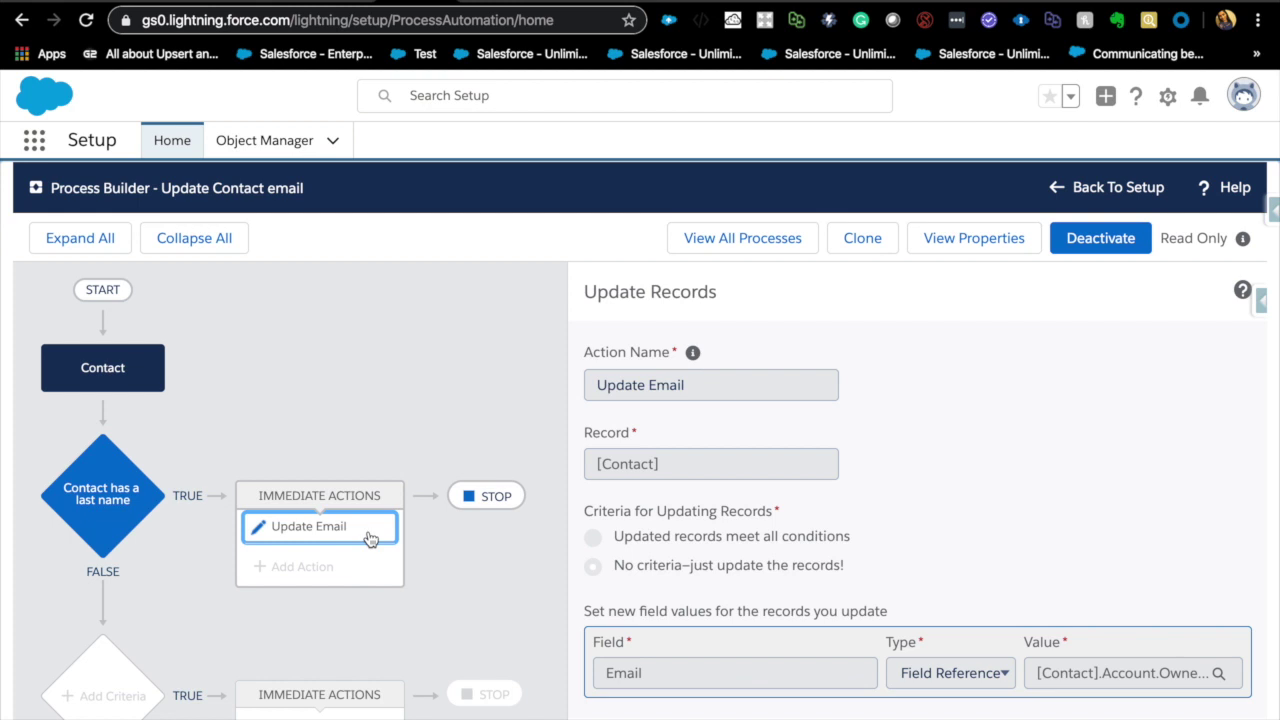
{"action": "scroll", "coordinate": [732, 658], "scroll_direction": "down", "scroll_amount": 1}
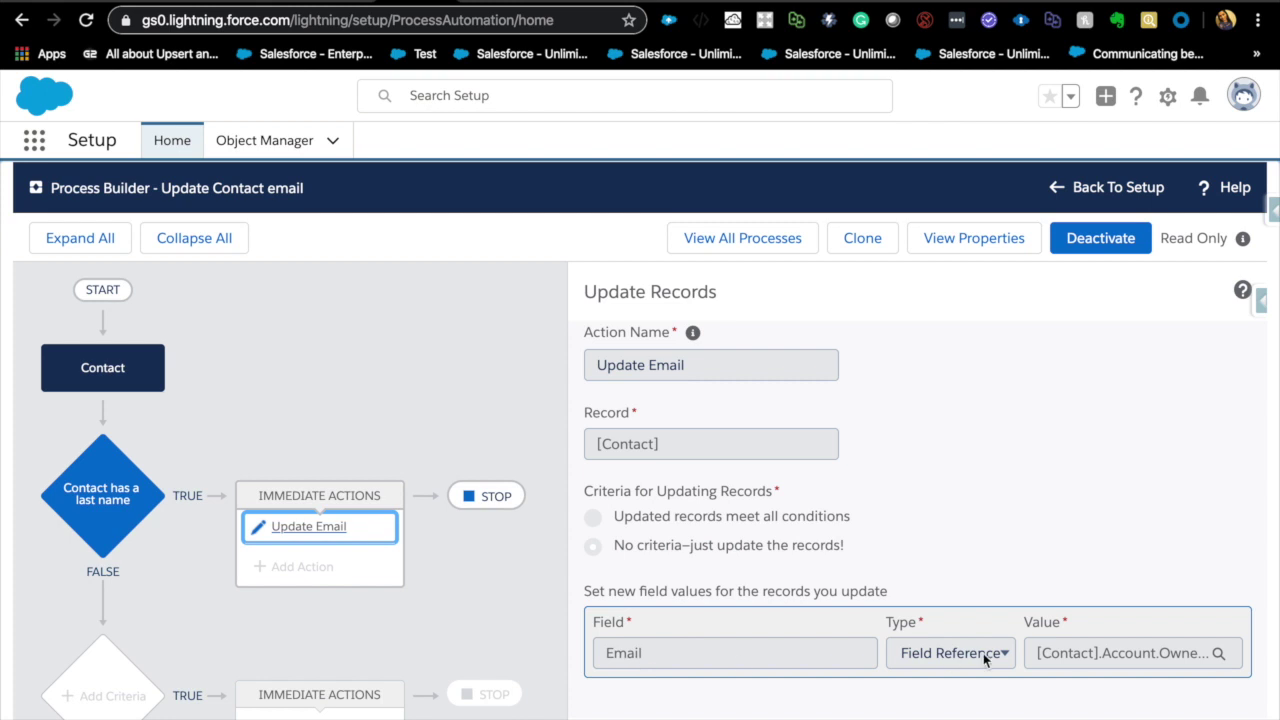
In the Sales app, show All Contacts and open the details of the SVP, Operations contact that has no account.
{"action": "key", "text": "ctrl+f"}
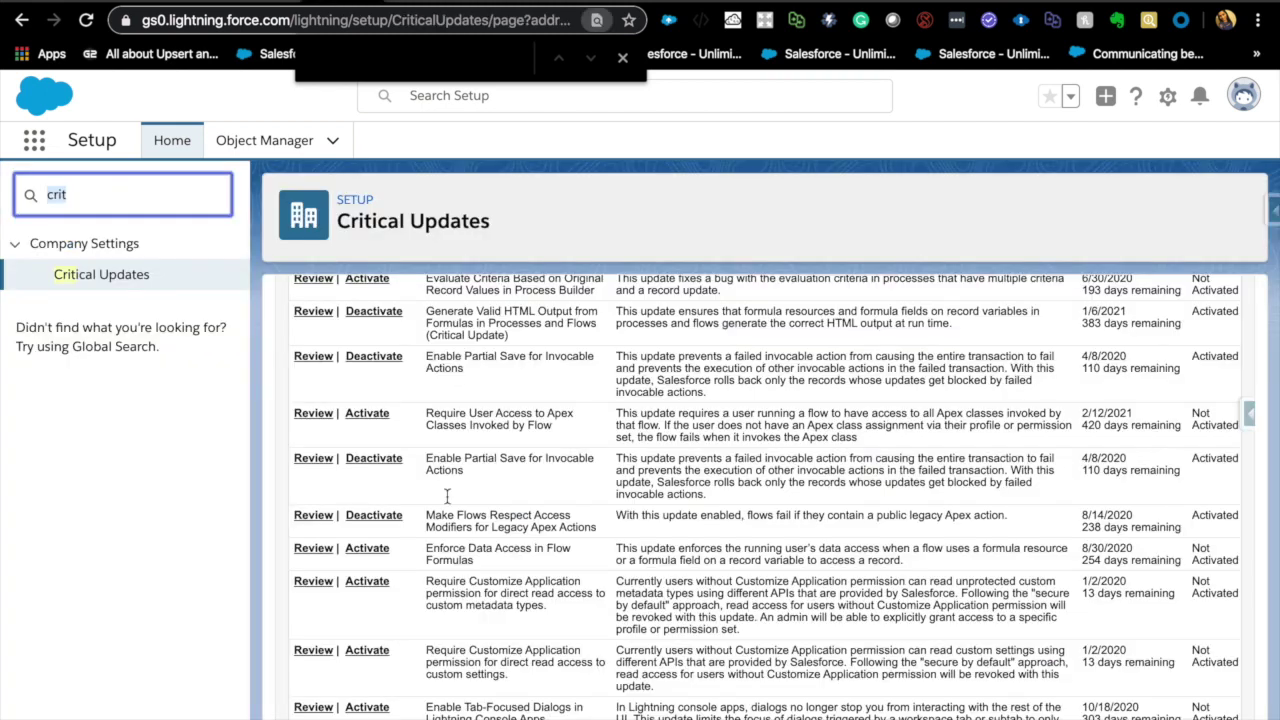
{"action": "scroll", "coordinate": [447, 497], "scroll_direction": "up", "scroll_amount": 5}
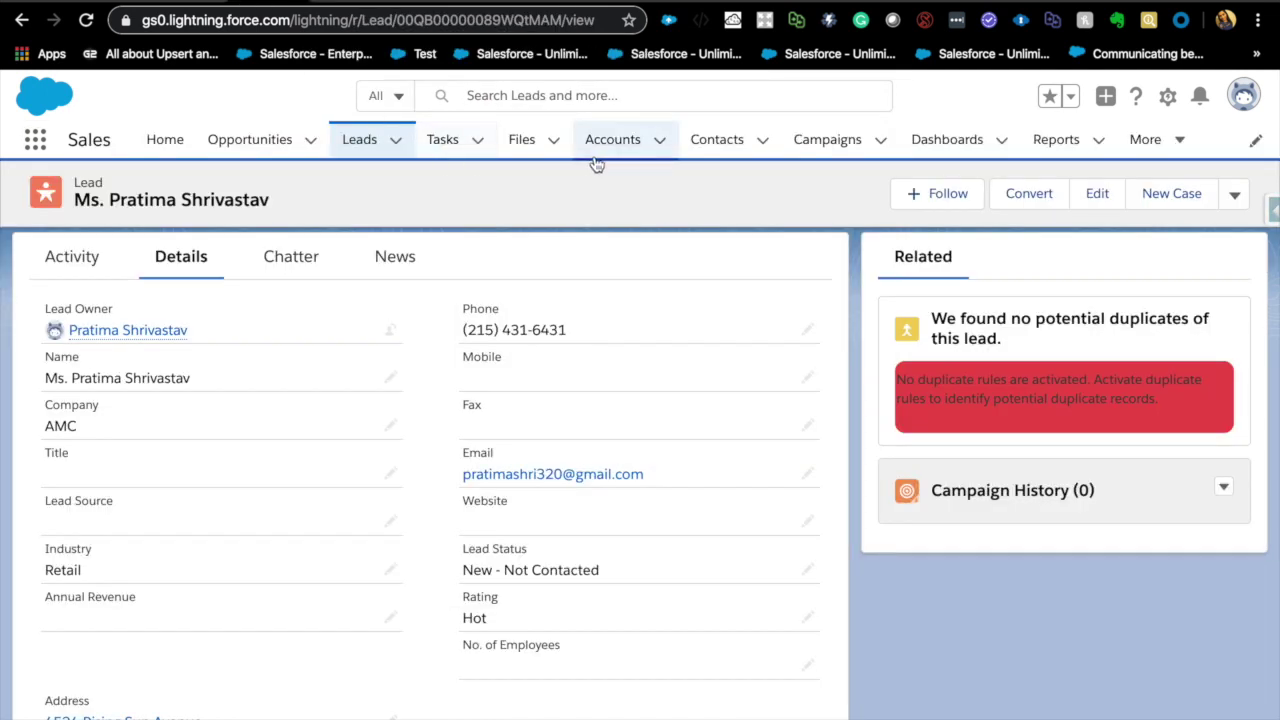
{"action": "left_click", "coordinate": [714, 157]}
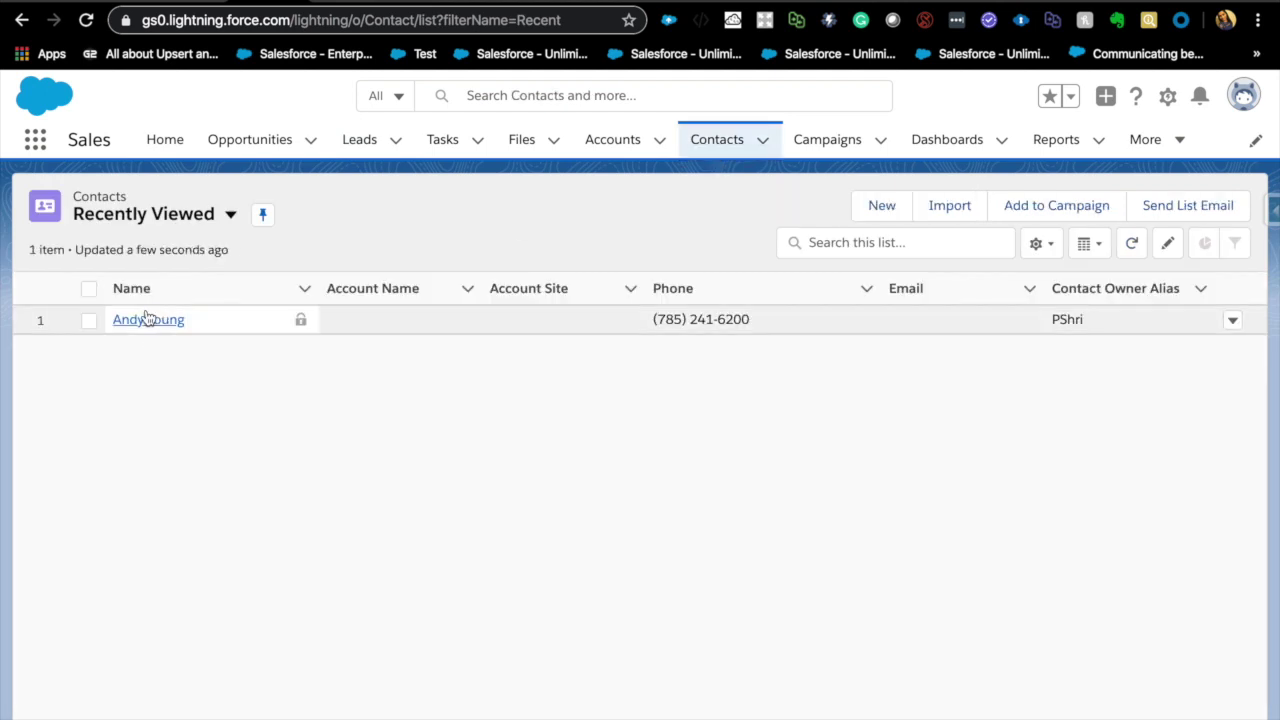
{"action": "left_click", "coordinate": [160, 216]}
{"action": "left_click", "coordinate": [148, 287]}
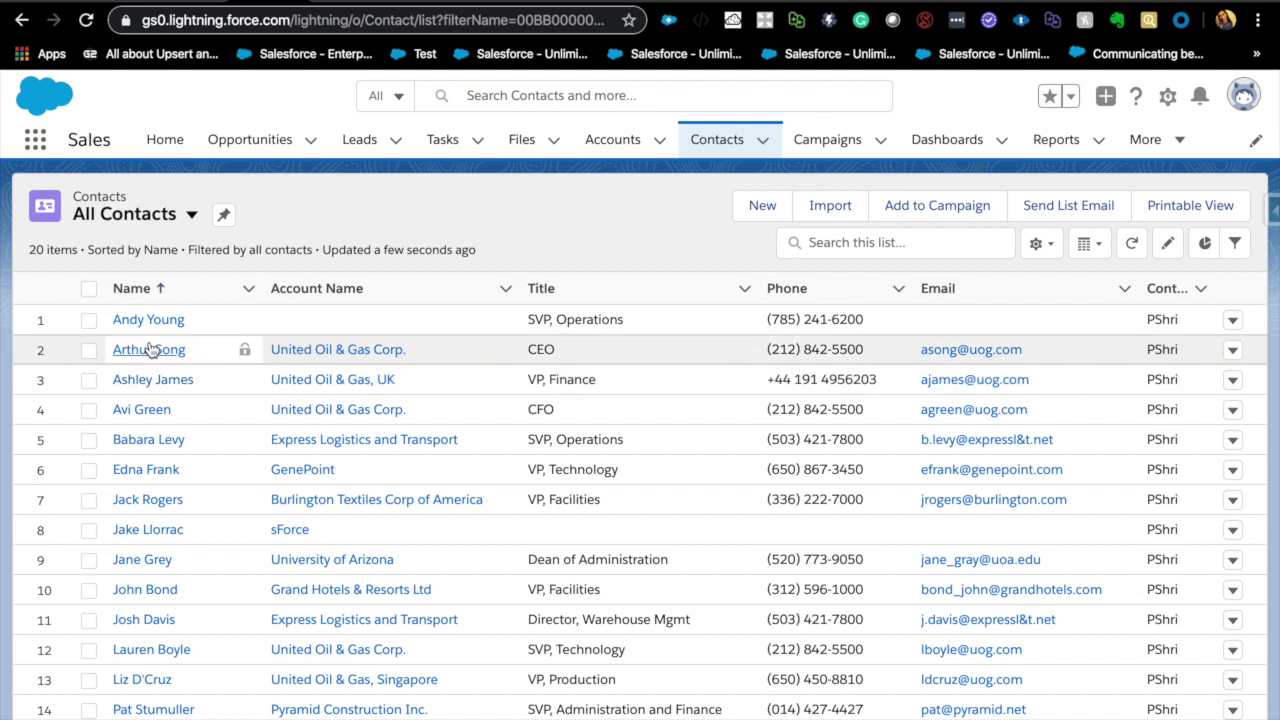
{"action": "left_click", "coordinate": [150, 322]}
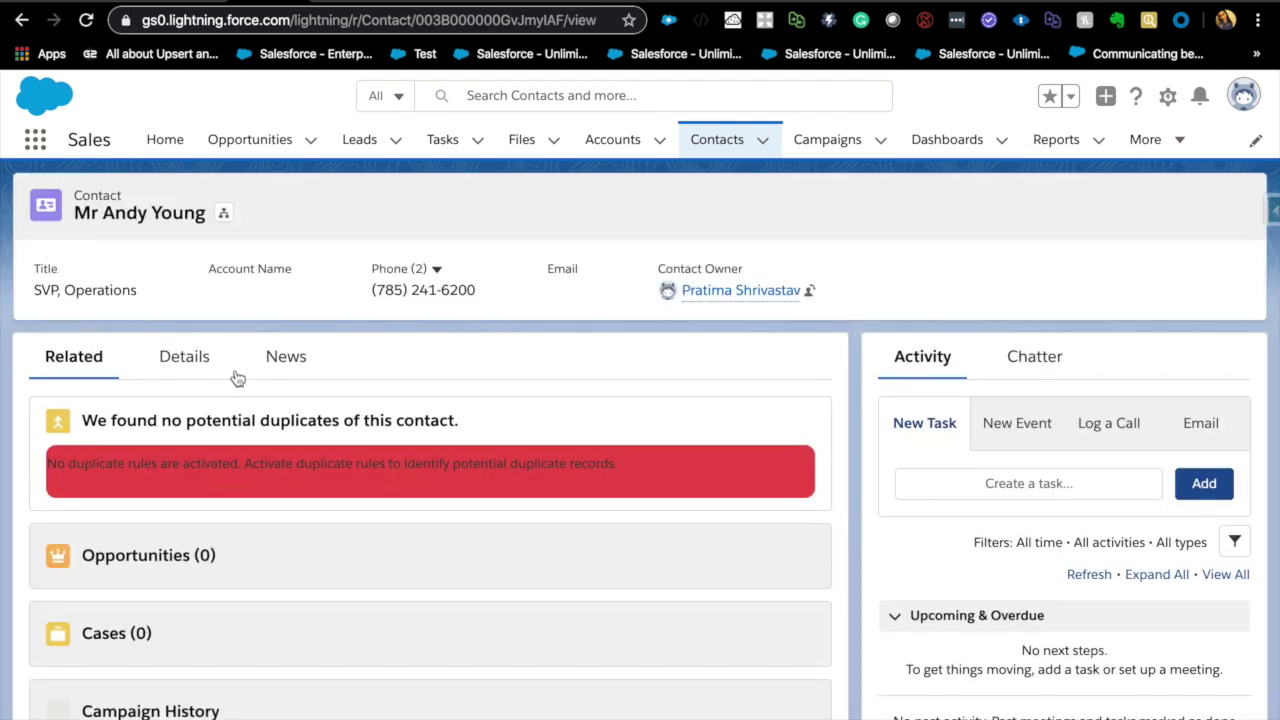
{"action": "left_click", "coordinate": [197, 363]}
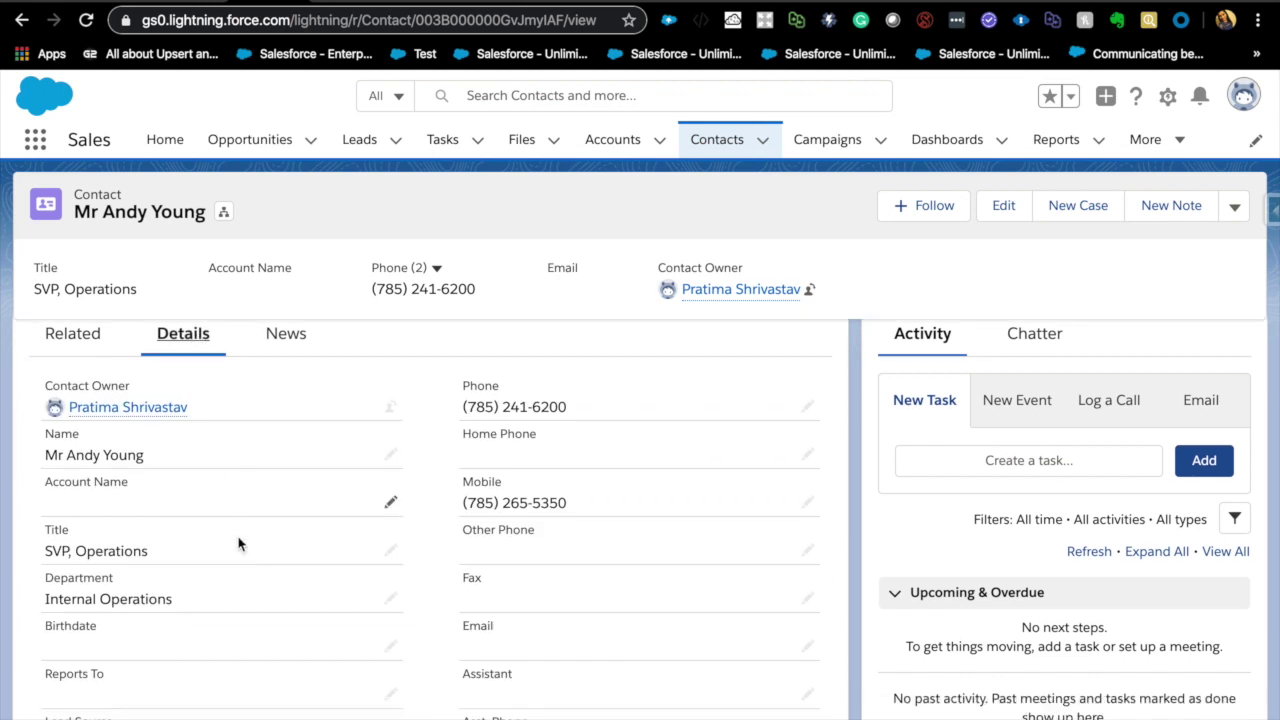
Append a 7 to the contact's mobile number, leave Account Name empty and save the record to trigger the process.
{"action": "scroll", "coordinate": [242, 546], "scroll_direction": "down", "scroll_amount": 1}
{"action": "left_click", "coordinate": [391, 450]}
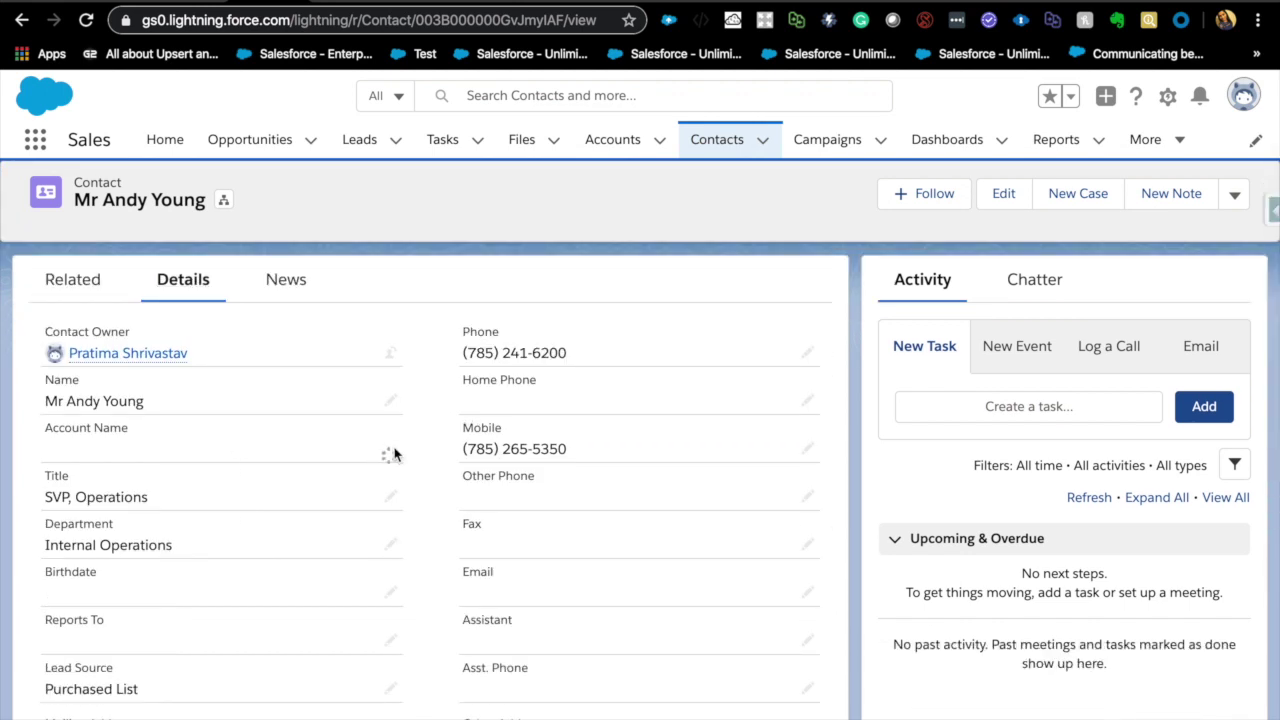
{"action": "left_click", "coordinate": [569, 453]}
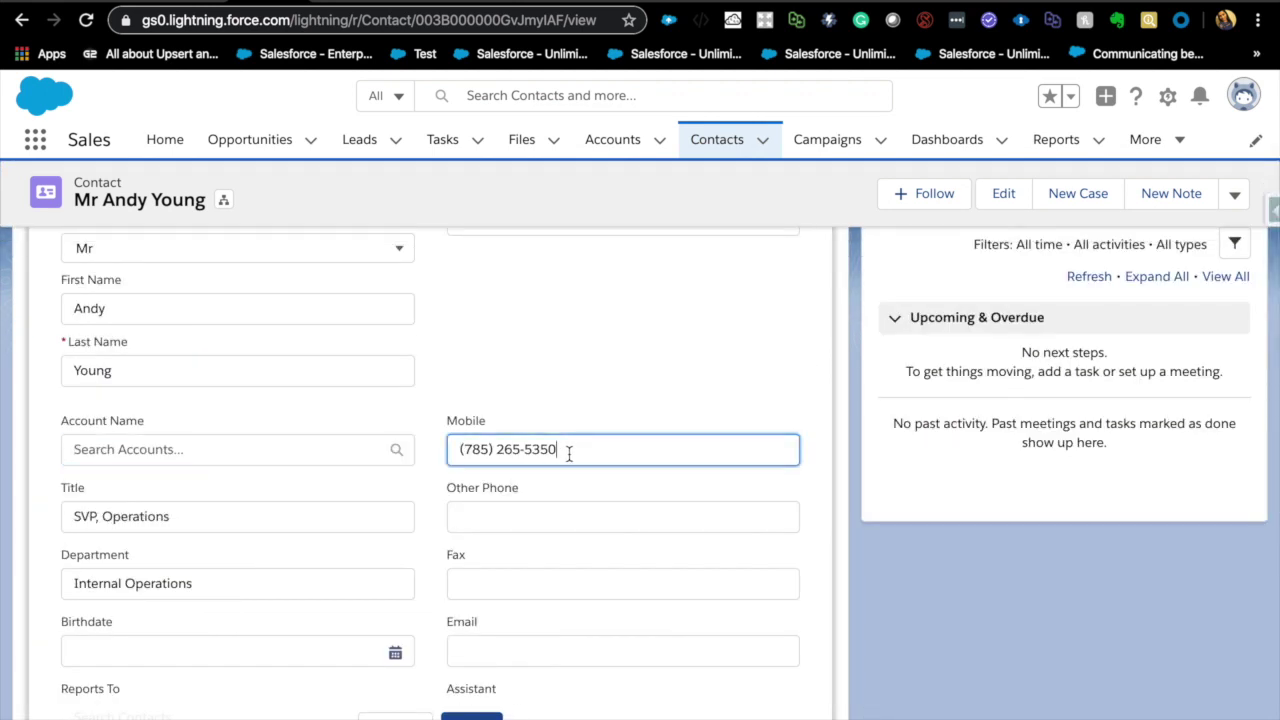
{"action": "type", "text": "7"}
{"action": "left_click", "coordinate": [471, 716]}
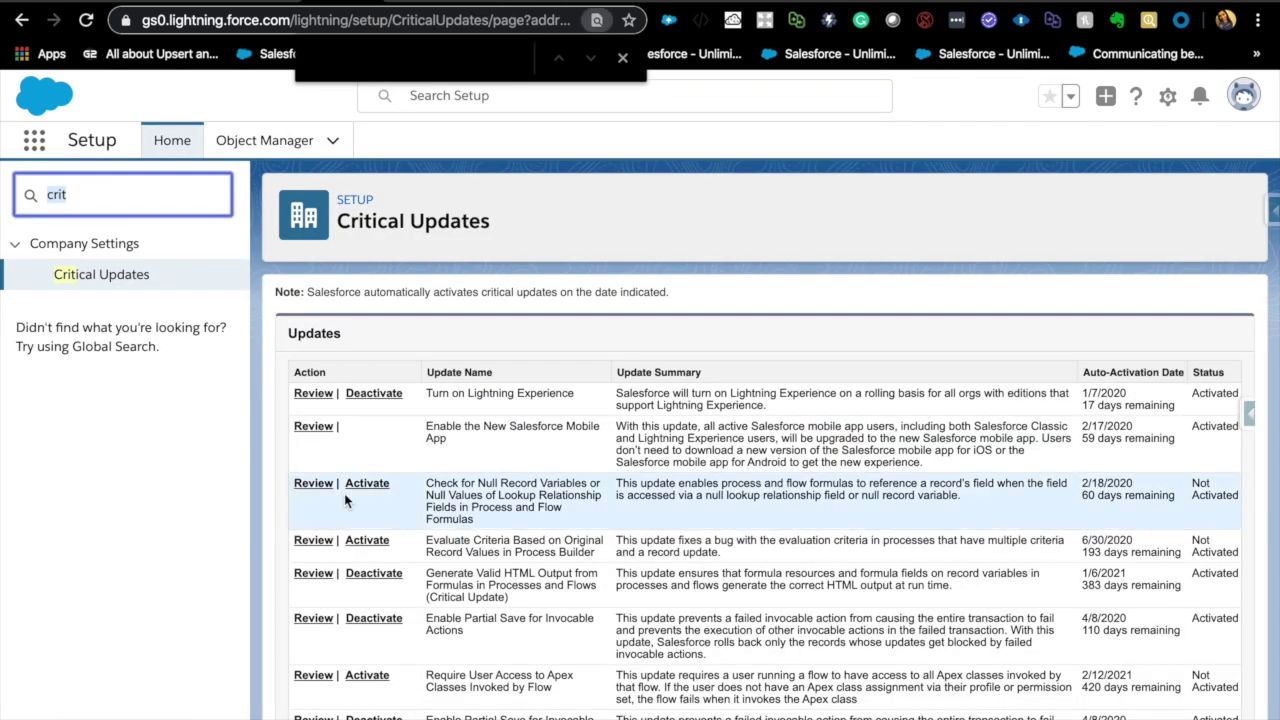
Activate the critical update "Check for Null Record Variables or Null Values of Lookup Relationship Fields in Process and Flow Formulas" without a comment.
{"action": "left_click", "coordinate": [352, 488]}
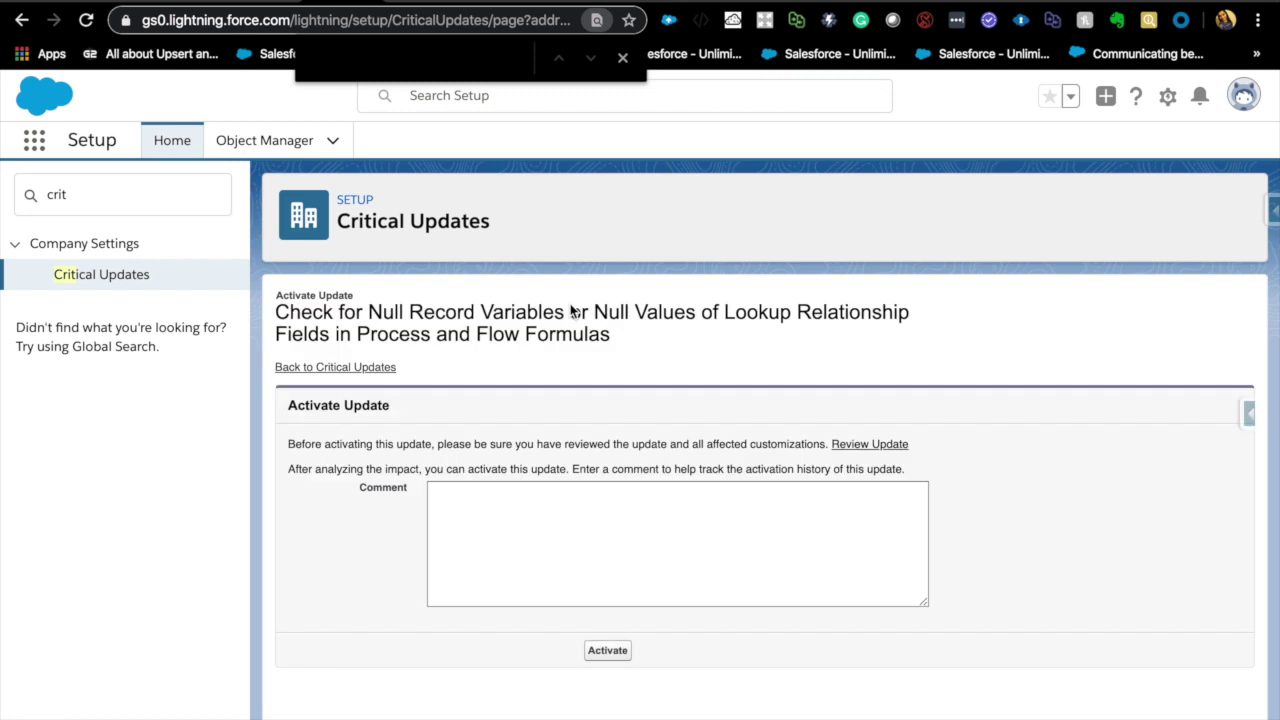
{"action": "left_click", "coordinate": [608, 651]}
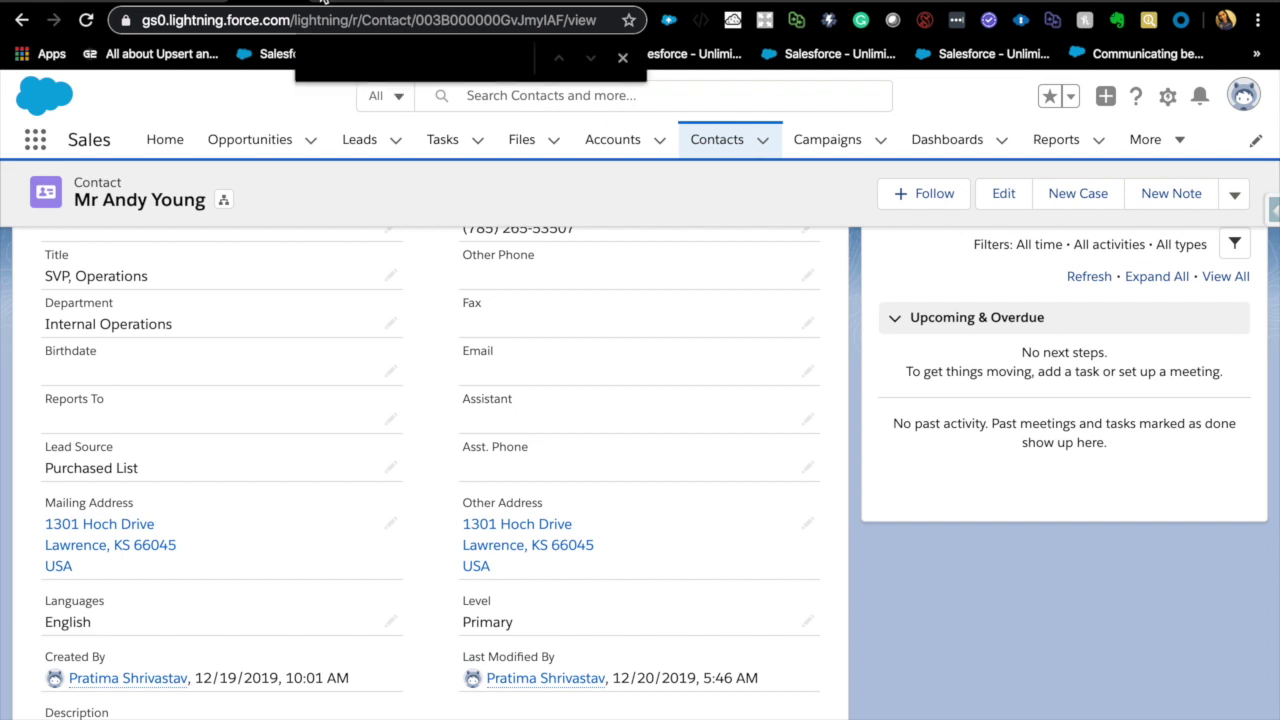
Examine the names, summaries, auto-activation dates and statuses of the remaining updates in the Critical Updates list.
{"action": "left_click", "coordinate": [323, 2]}
{"action": "scroll", "coordinate": [418, 581], "scroll_direction": "down", "scroll_amount": 3}
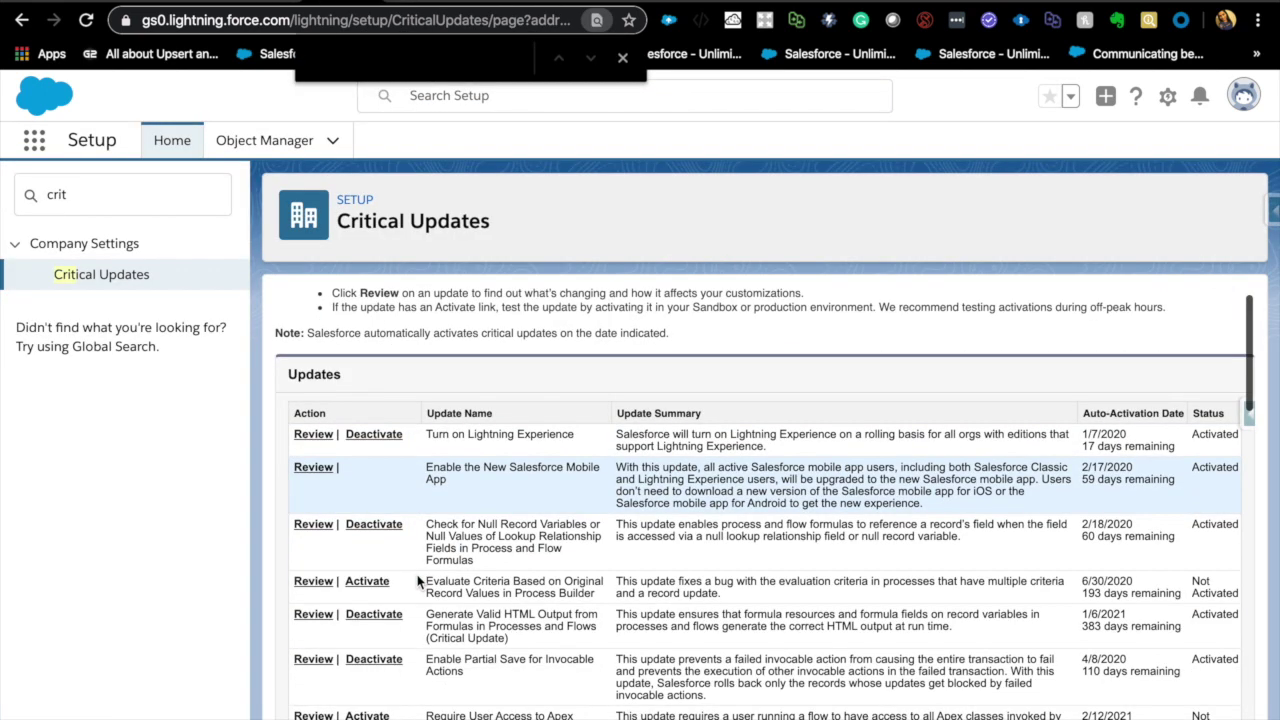
{"action": "scroll", "coordinate": [483, 595], "scroll_direction": "down", "scroll_amount": 2}
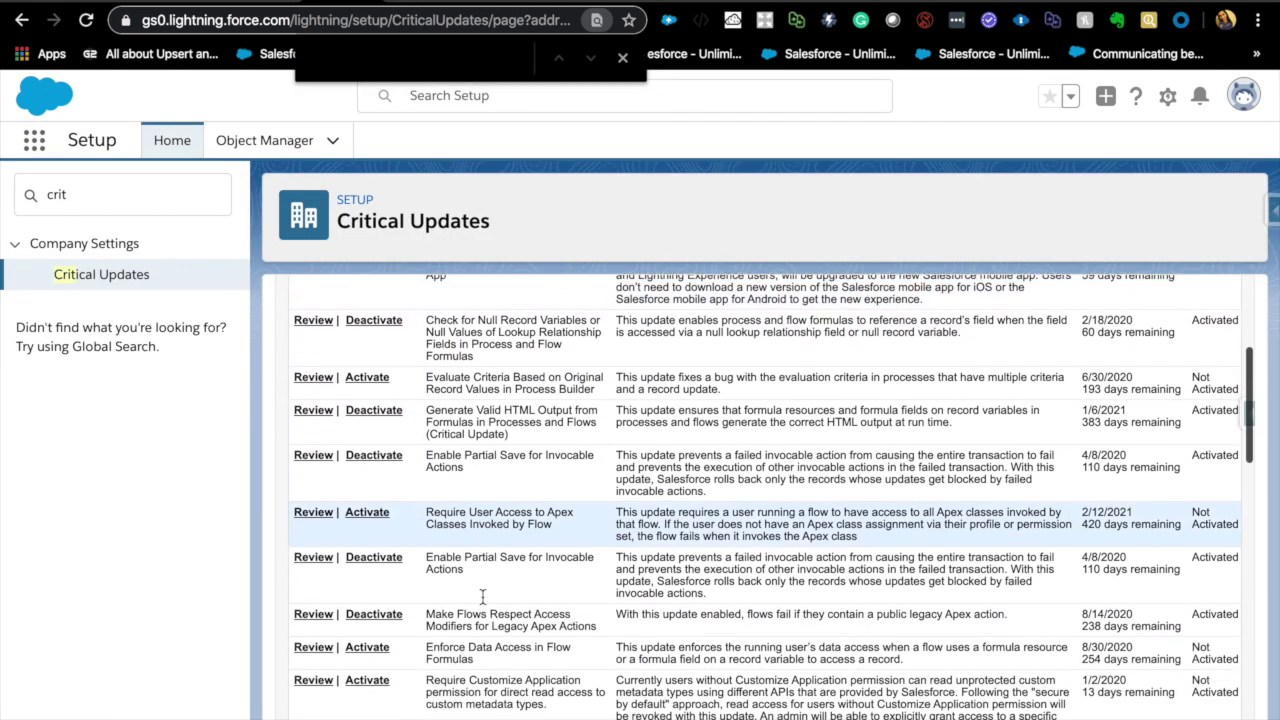
{"action": "scroll", "coordinate": [483, 597], "scroll_direction": "down", "scroll_amount": 1}
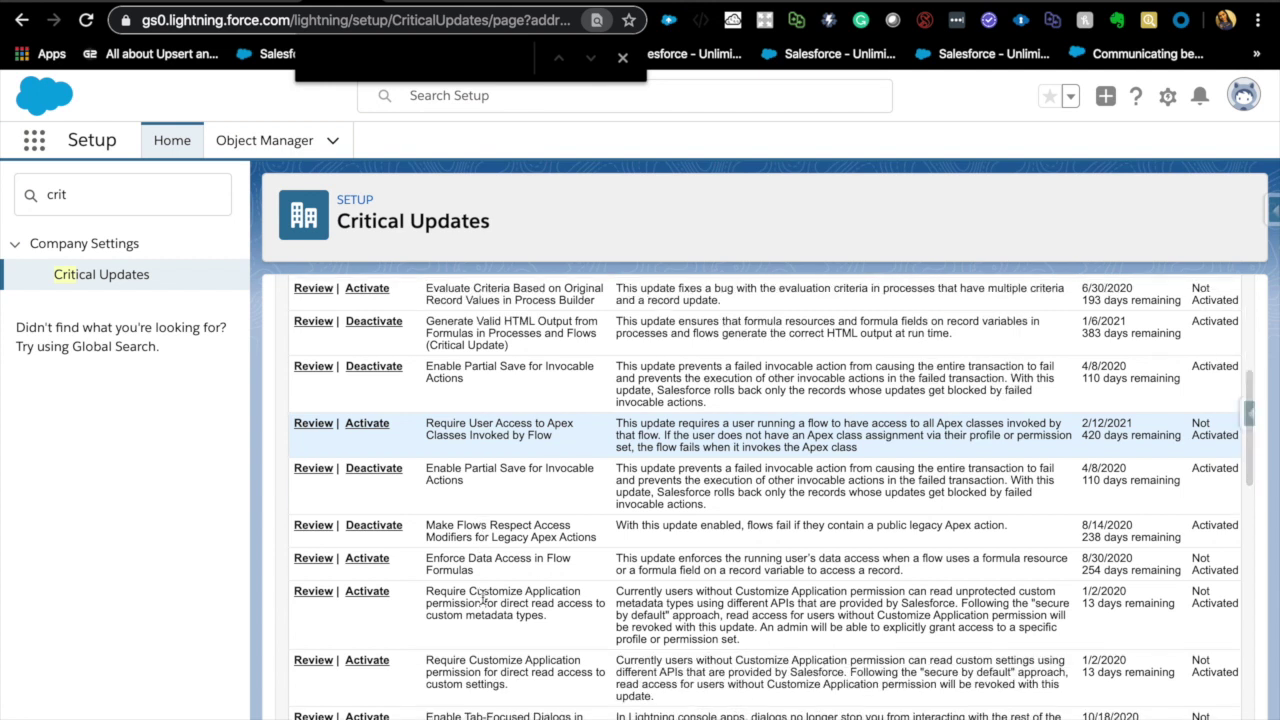
{"action": "scroll", "coordinate": [483, 597], "scroll_direction": "down", "scroll_amount": 1}
{"action": "scroll", "coordinate": [483, 597], "scroll_direction": "up", "scroll_amount": 2}
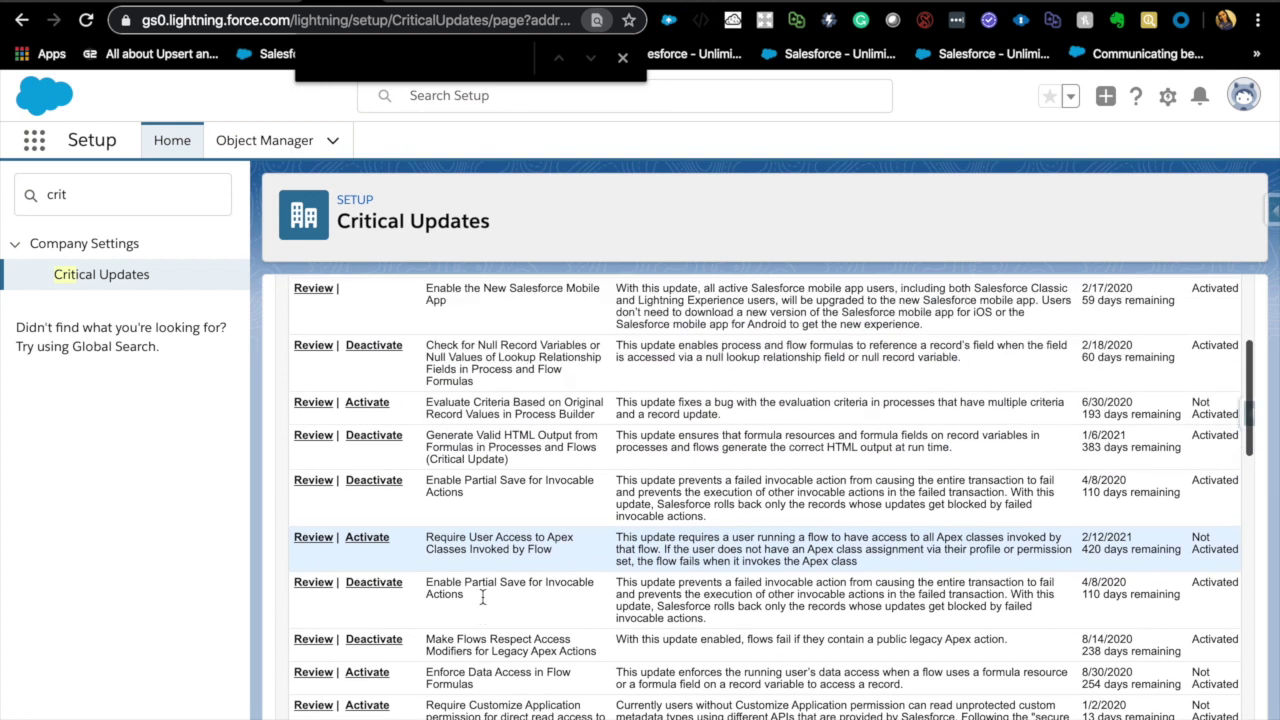
{"action": "scroll", "coordinate": [483, 597], "scroll_direction": "up", "scroll_amount": 1}
{"action": "scroll", "coordinate": [483, 597], "scroll_direction": "down", "scroll_amount": 2}
{"action": "scroll", "coordinate": [483, 597], "scroll_direction": "down", "scroll_amount": 3}
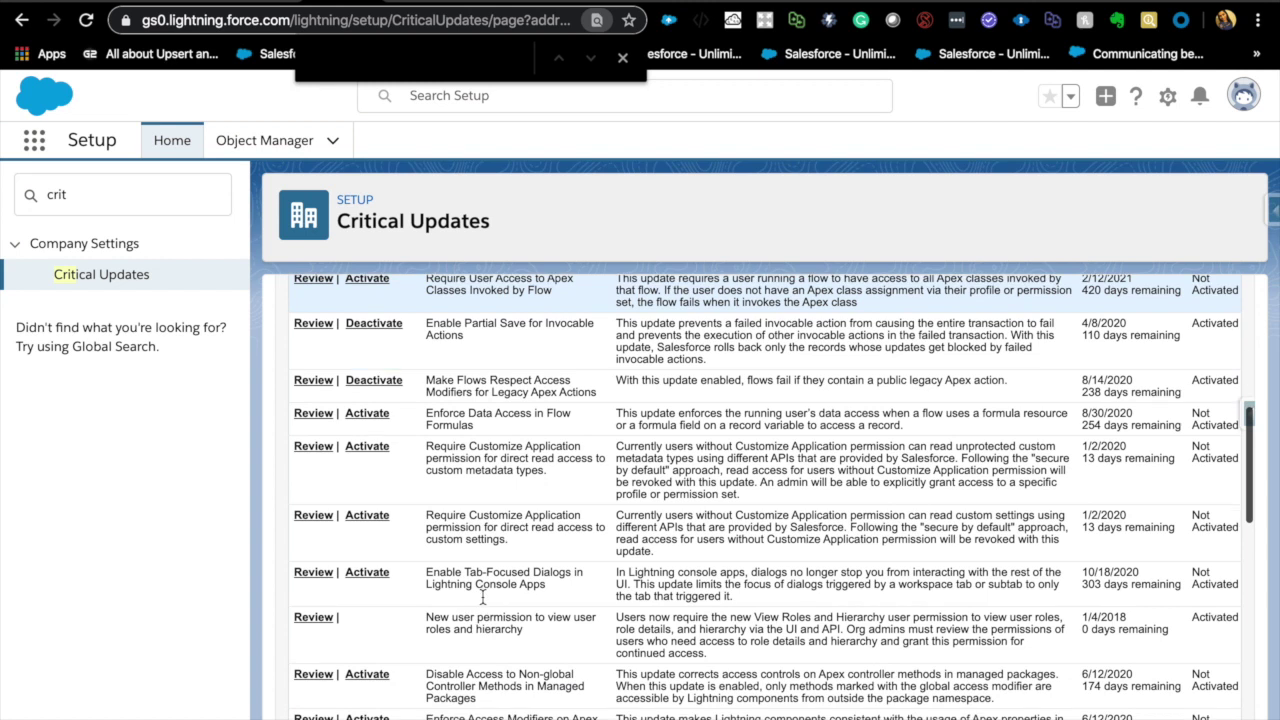
{"action": "scroll", "coordinate": [483, 597], "scroll_direction": "down", "scroll_amount": 2}
{"action": "scroll", "coordinate": [483, 597], "scroll_direction": "down", "scroll_amount": 1}
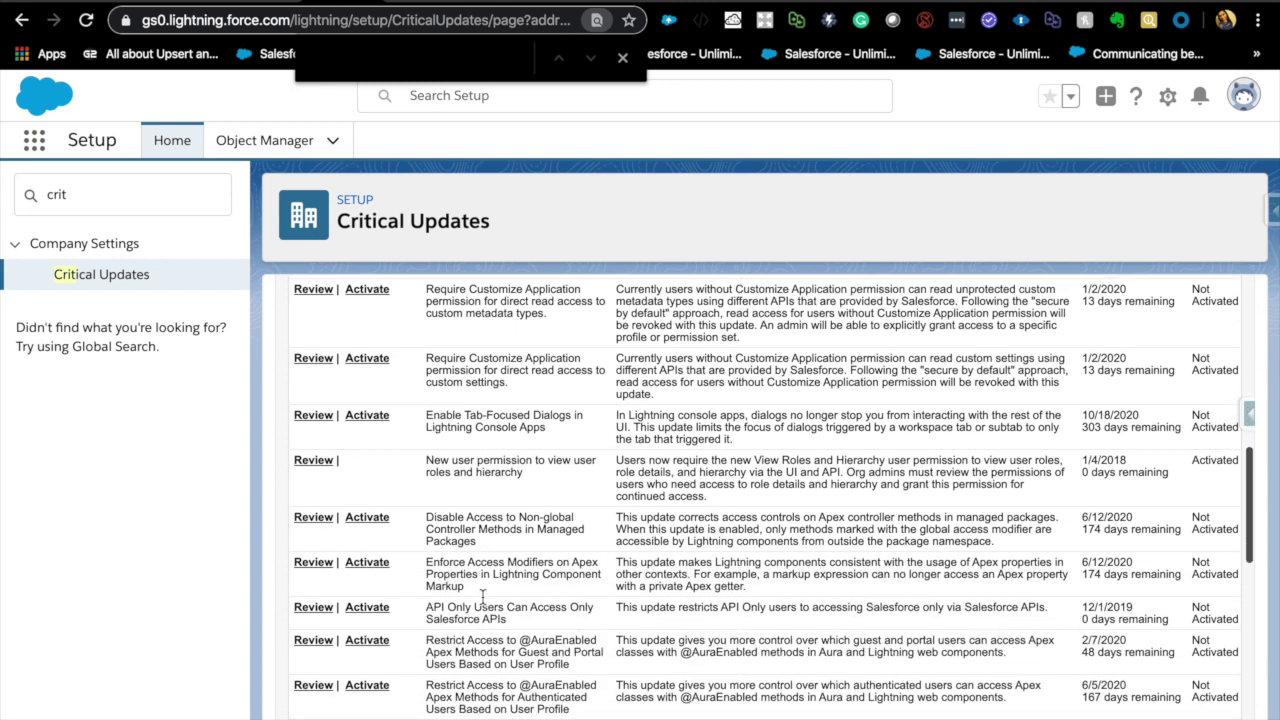
{"action": "scroll", "coordinate": [483, 597], "scroll_direction": "down", "scroll_amount": 1}
{"action": "scroll", "coordinate": [483, 597], "scroll_direction": "down", "scroll_amount": 5}
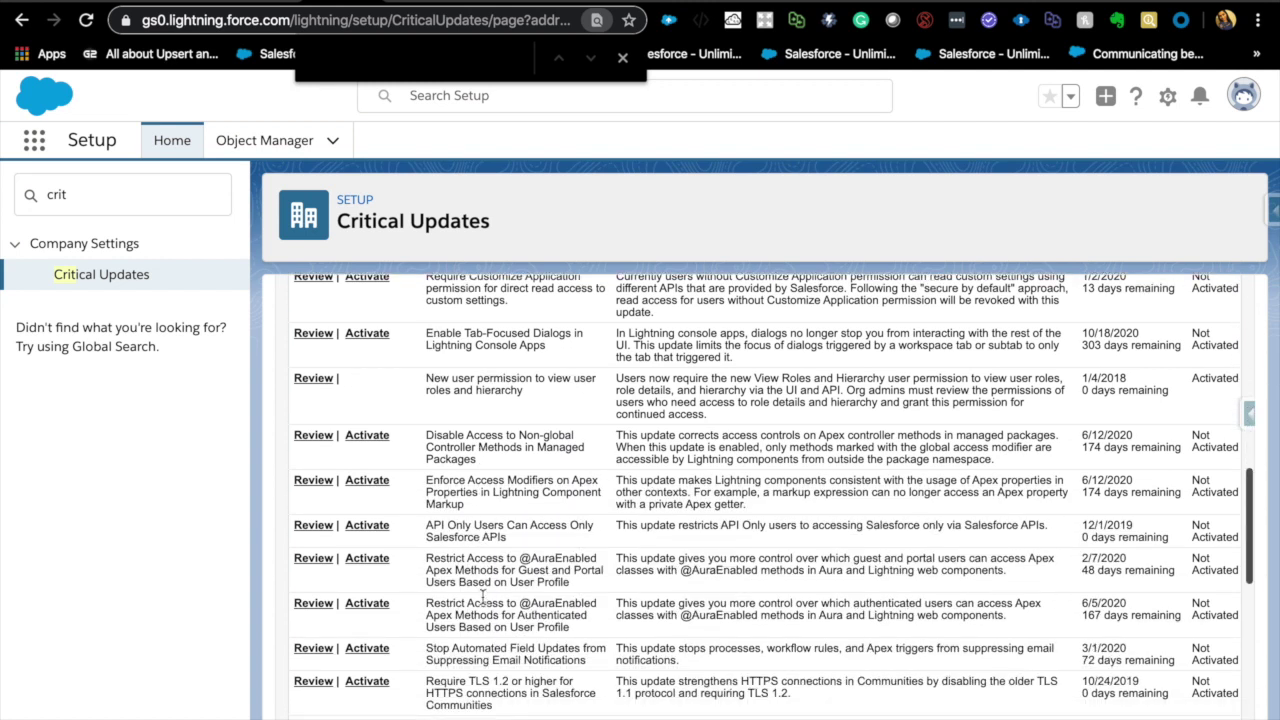
Look over the Critical Updates list once more, ending at its first entries.
{"action": "scroll", "coordinate": [483, 597], "scroll_direction": "up", "scroll_amount": 3}
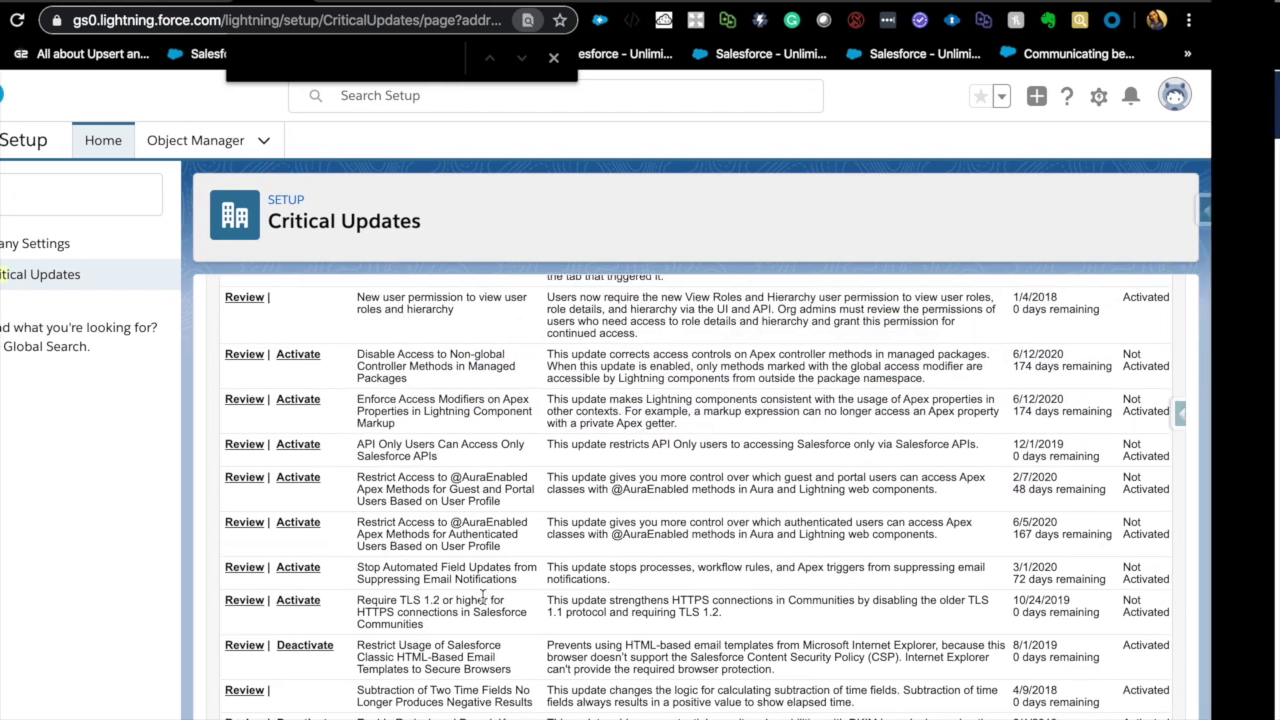
{"action": "scroll", "coordinate": [483, 595], "scroll_direction": "up", "scroll_amount": 2}
{"action": "scroll", "coordinate": [483, 597], "scroll_direction": "up", "scroll_amount": 10}
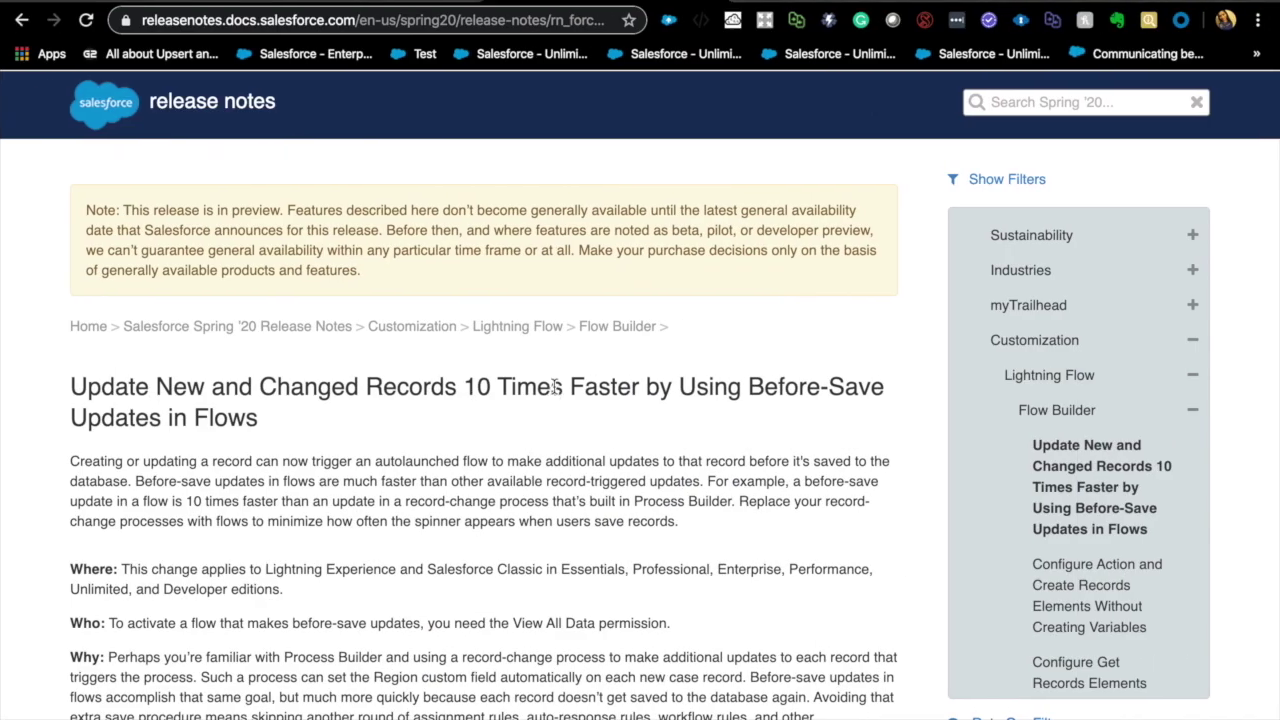
Open the Spring '20 release note "Run Flows Without Worrying About User Permissions with System Mode" and read how to set it.
{"action": "scroll", "coordinate": [1062, 620], "scroll_direction": "down", "scroll_amount": 5}
{"action": "scroll", "coordinate": [1062, 620], "scroll_direction": "down", "scroll_amount": 5}
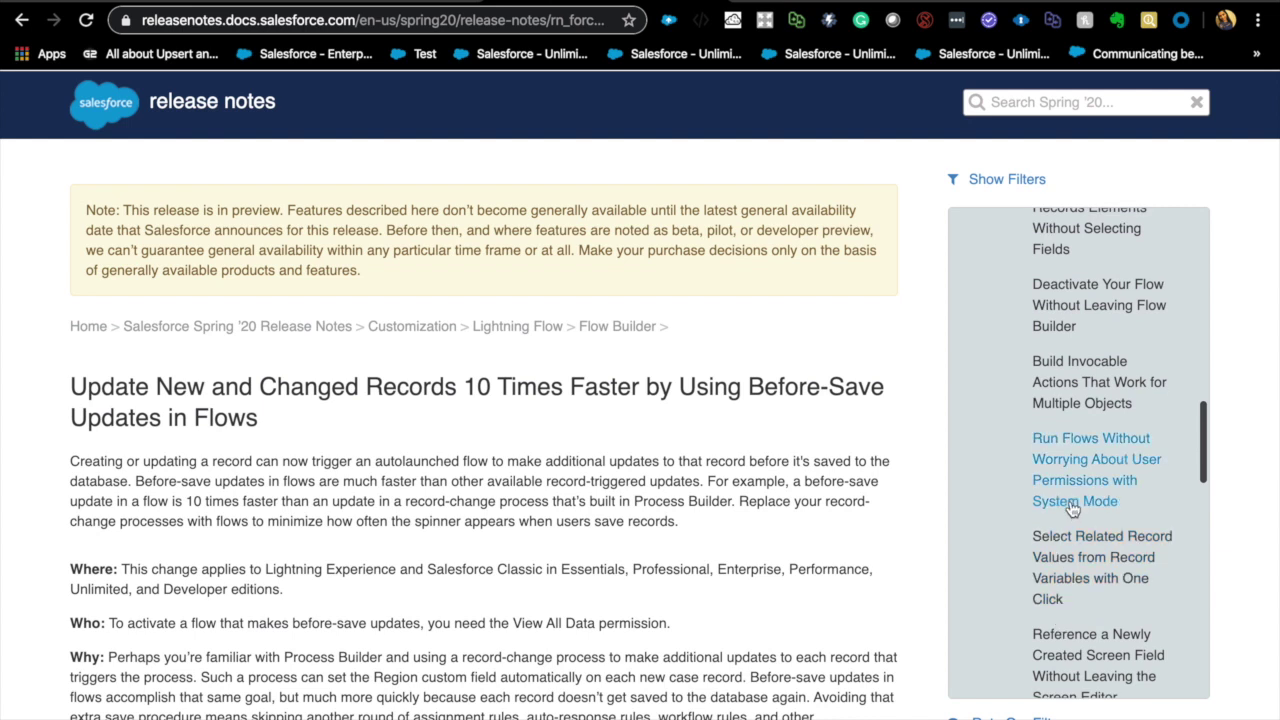
{"action": "left_click", "coordinate": [1070, 455]}
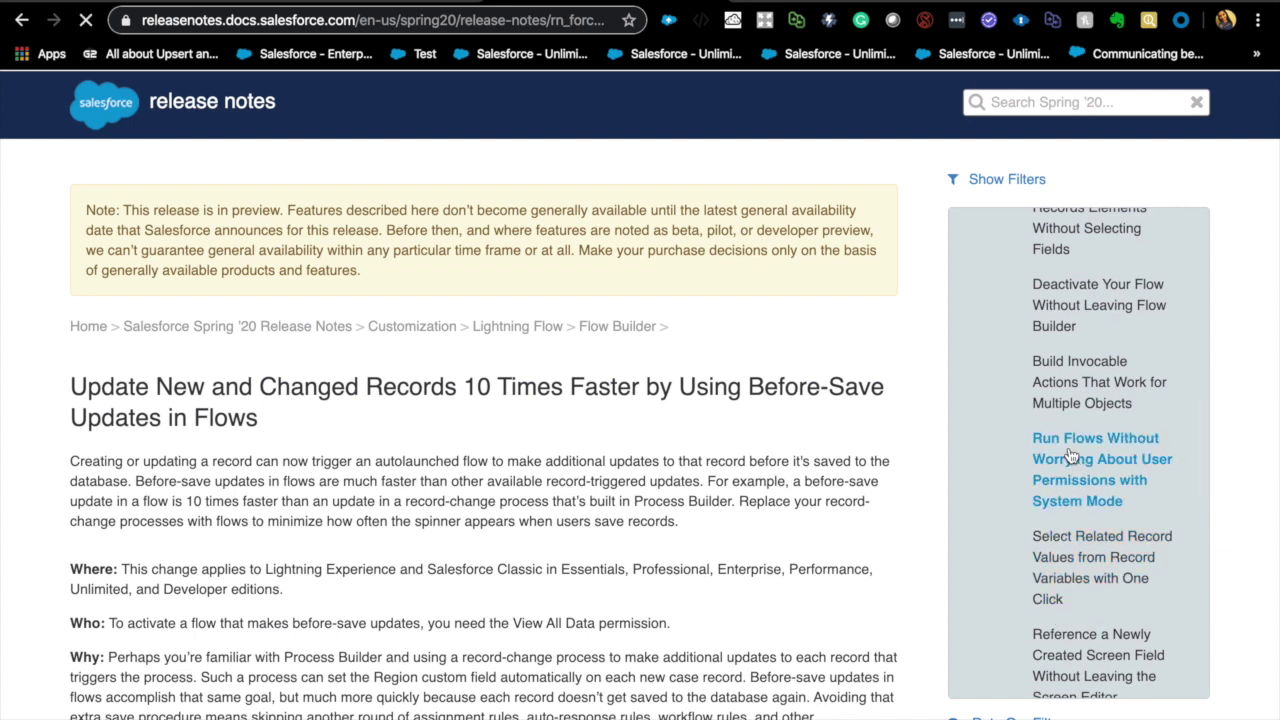
{"action": "scroll", "coordinate": [707, 565], "scroll_direction": "down", "scroll_amount": 3}
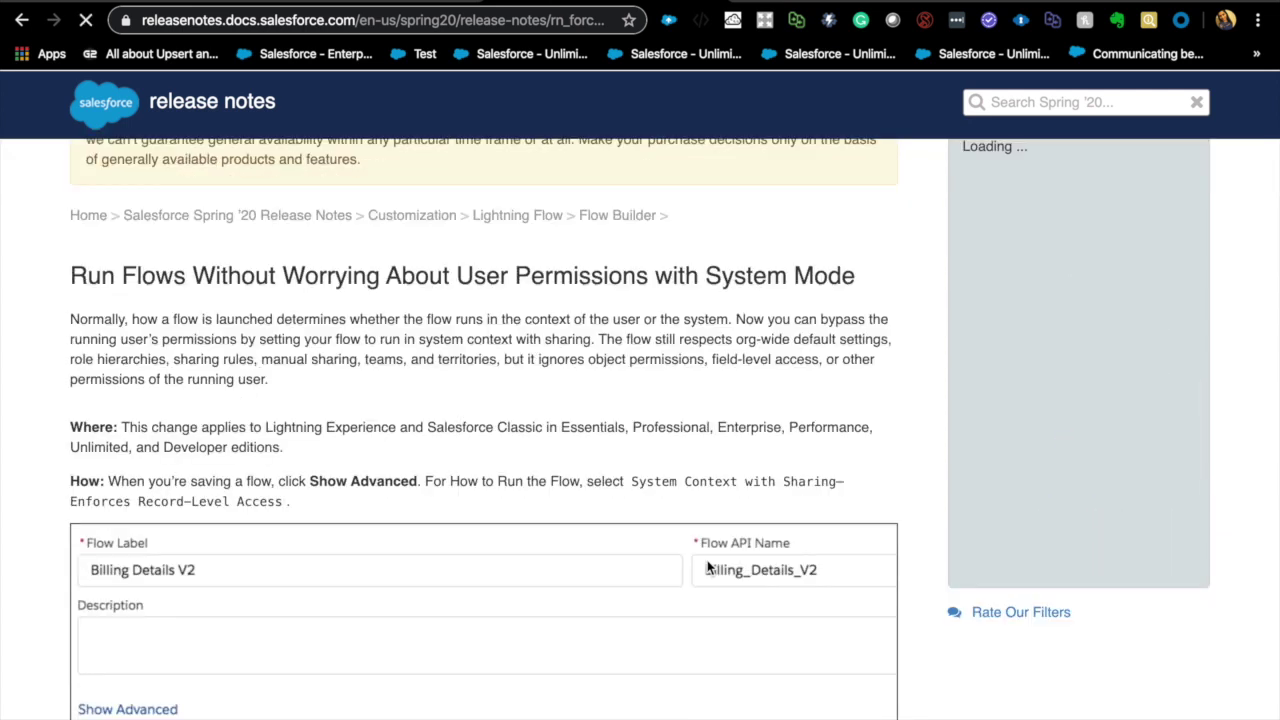
{"action": "scroll", "coordinate": [707, 560], "scroll_direction": "down", "scroll_amount": 5}
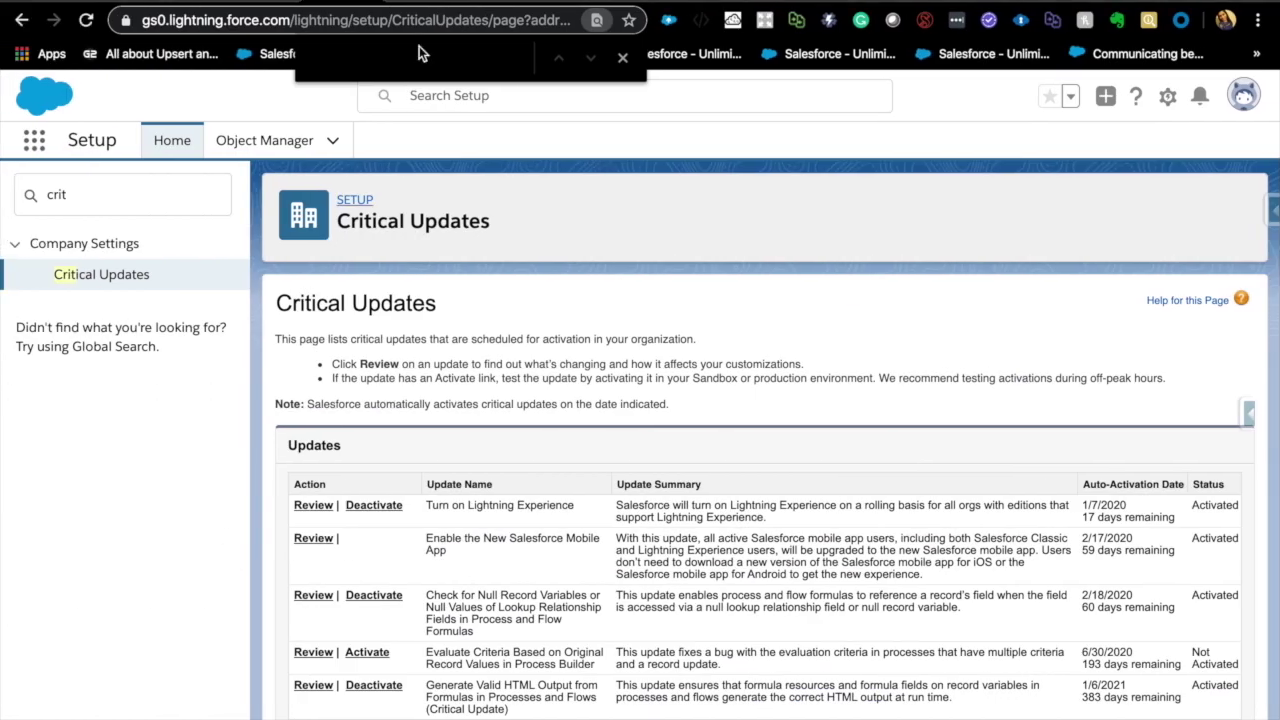
Leave the Lead Retail flow for the Flows list and create a new Screen Flow.
{"action": "left_click", "coordinate": [474, 3]}
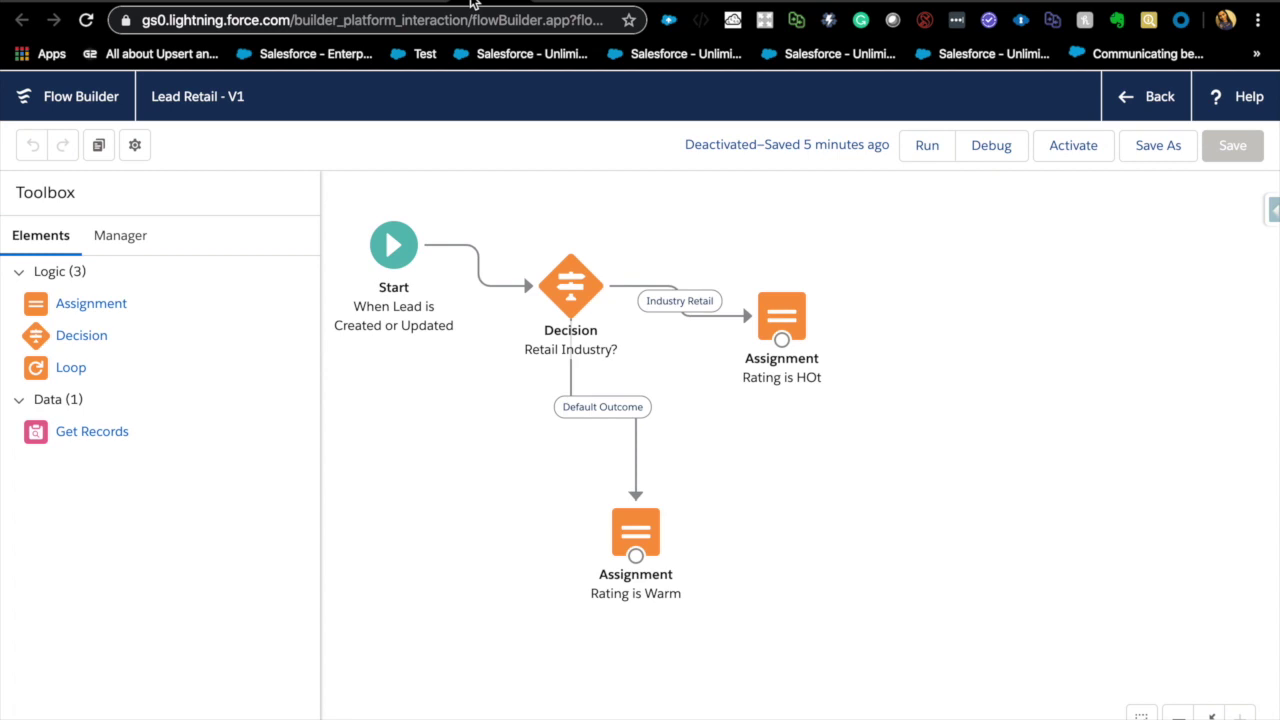
{"action": "left_click", "coordinate": [1147, 113]}
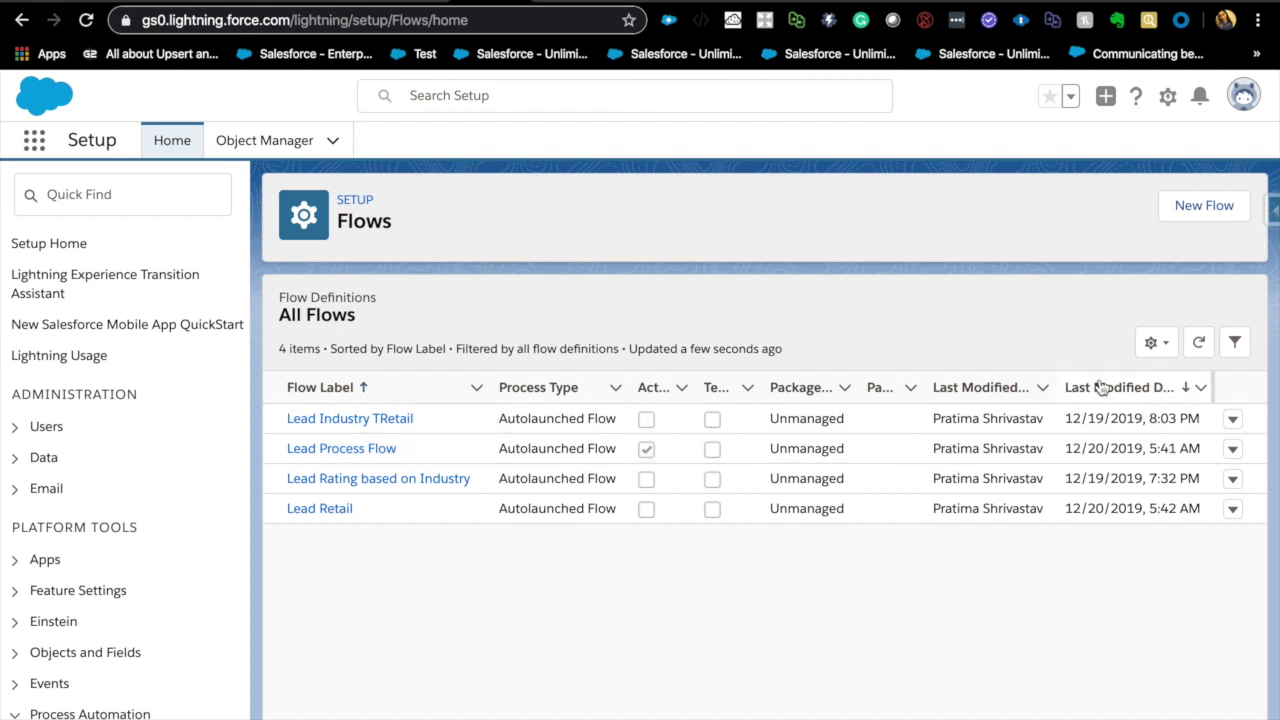
{"action": "left_click", "coordinate": [1204, 207]}
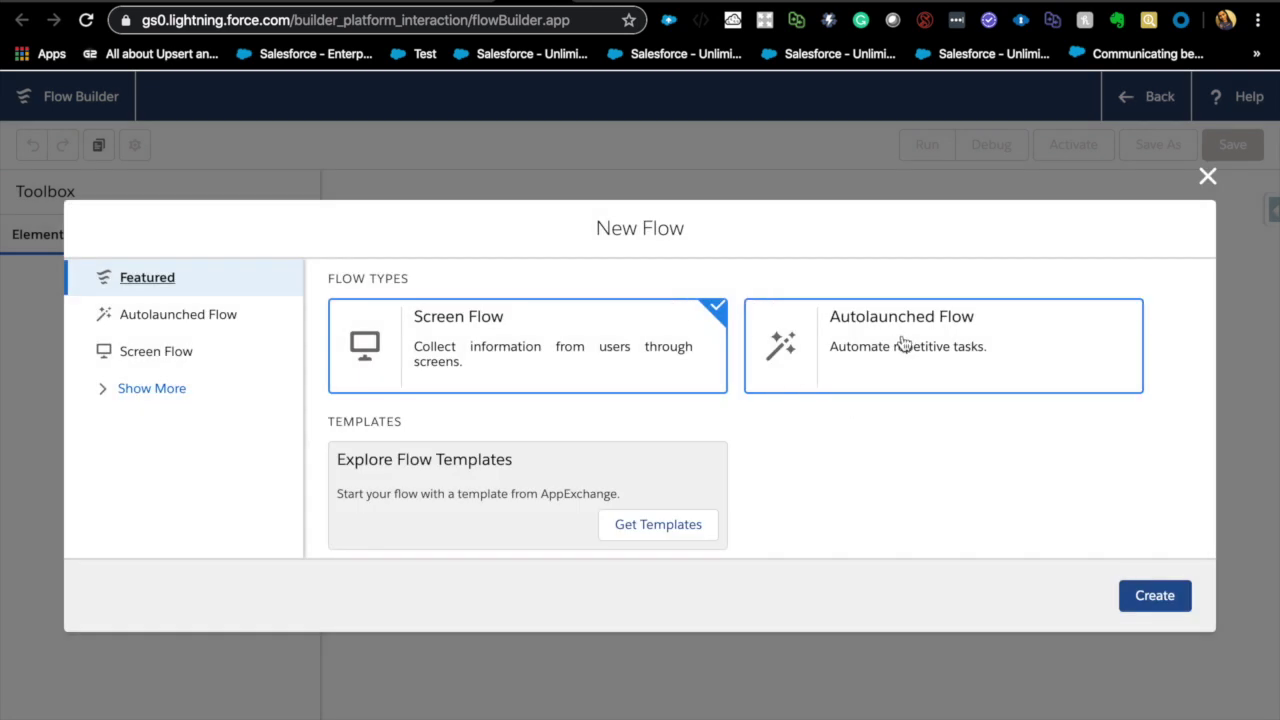
{"action": "left_click", "coordinate": [1156, 597]}
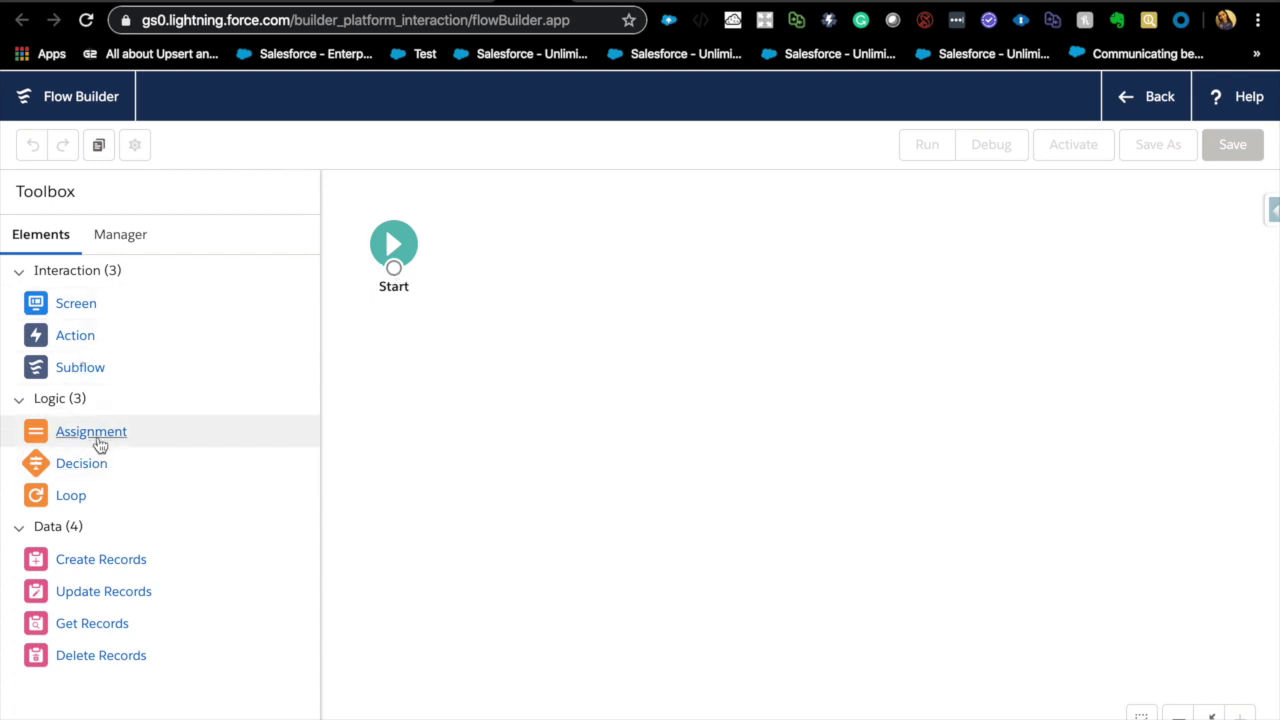
Add an Assignment element to the canvas and label it test.
{"action": "left_click_drag", "start_coordinate": [100, 445], "coordinate": [712, 292]}
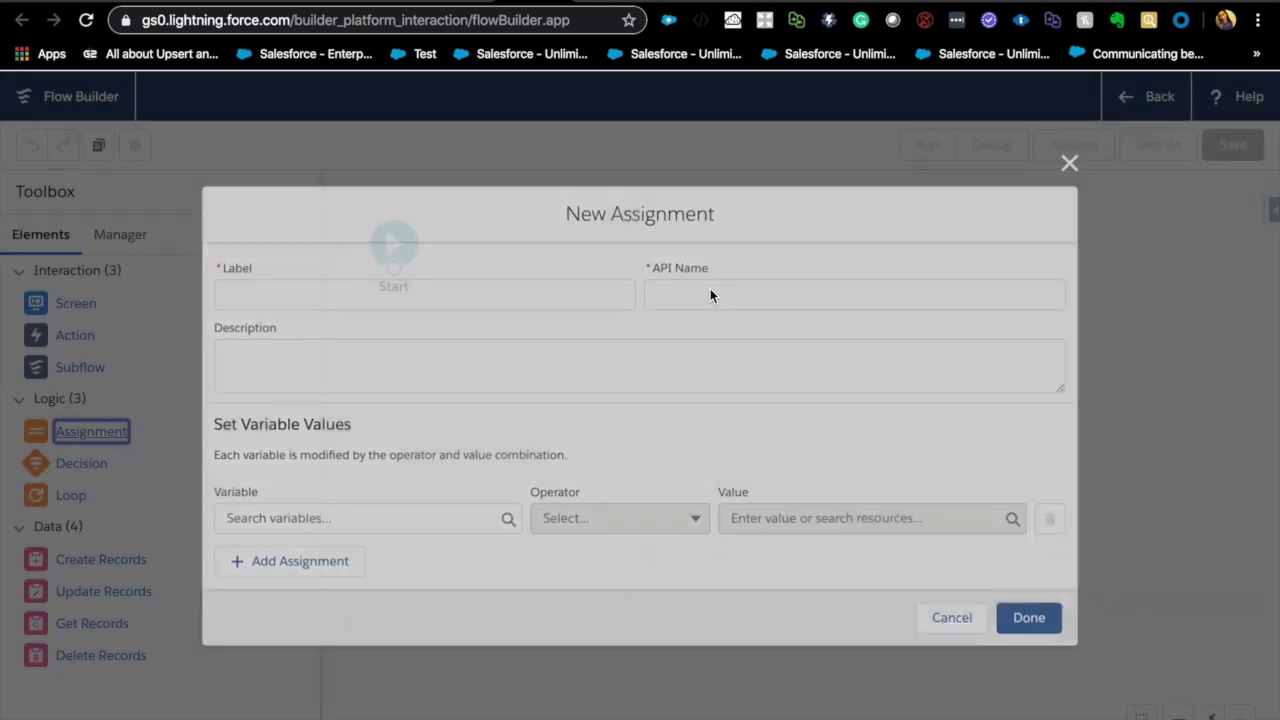
{"action": "left_click", "coordinate": [300, 292]}
{"action": "type", "text": "test"}
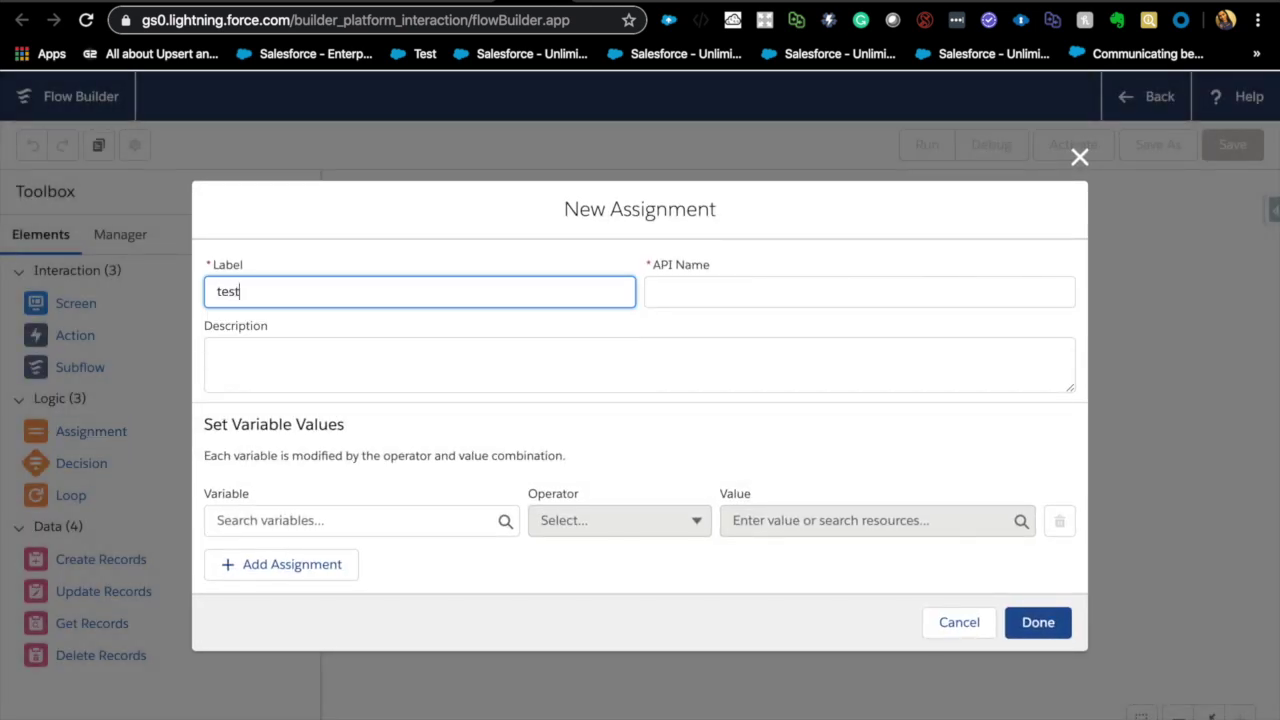
Create a Text variable resource named Test and select it as the variable of the assignment.
{"action": "left_click", "coordinate": [303, 512]}
{"action": "left_click", "coordinate": [282, 560]}
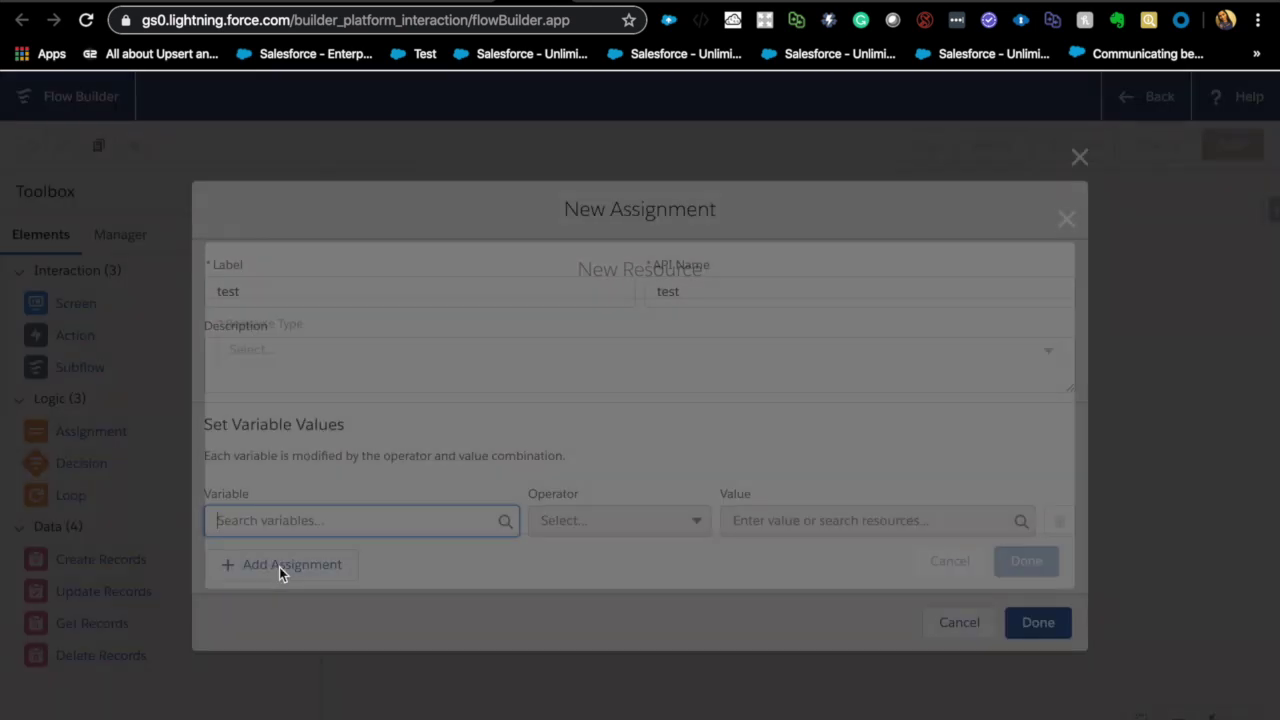
{"action": "left_click", "coordinate": [246, 340]}
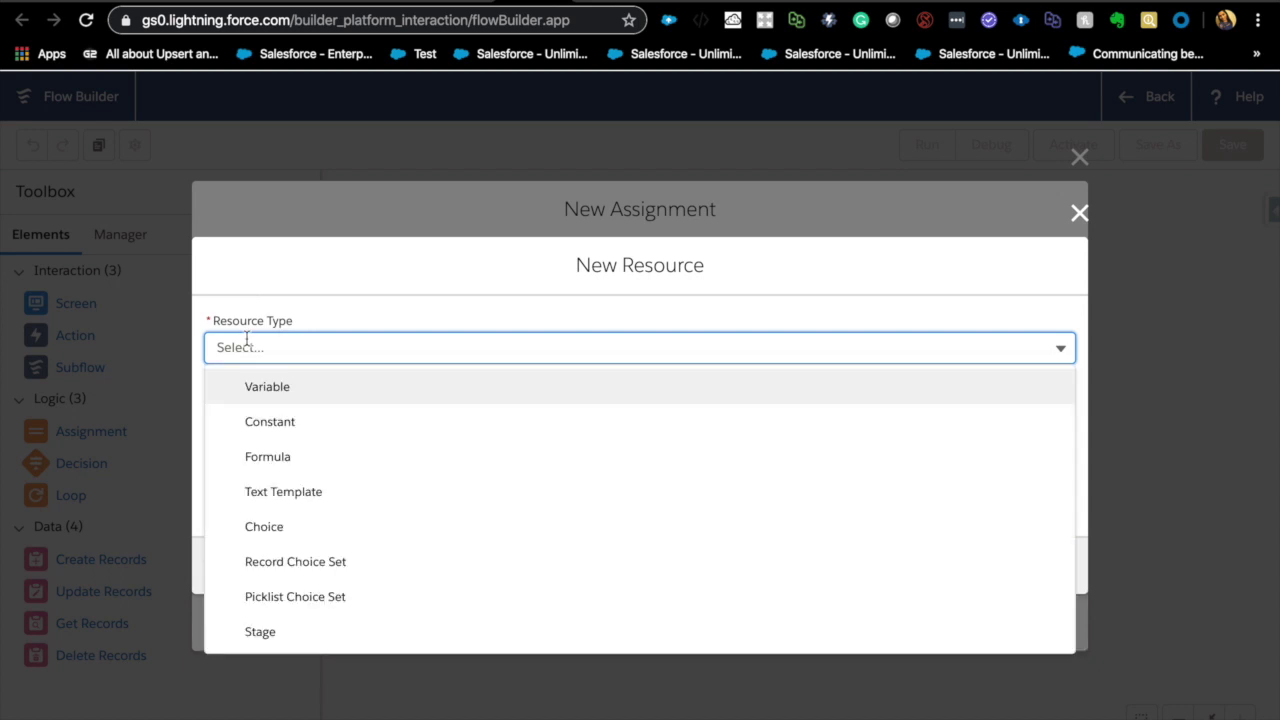
{"action": "left_click", "coordinate": [257, 396]}
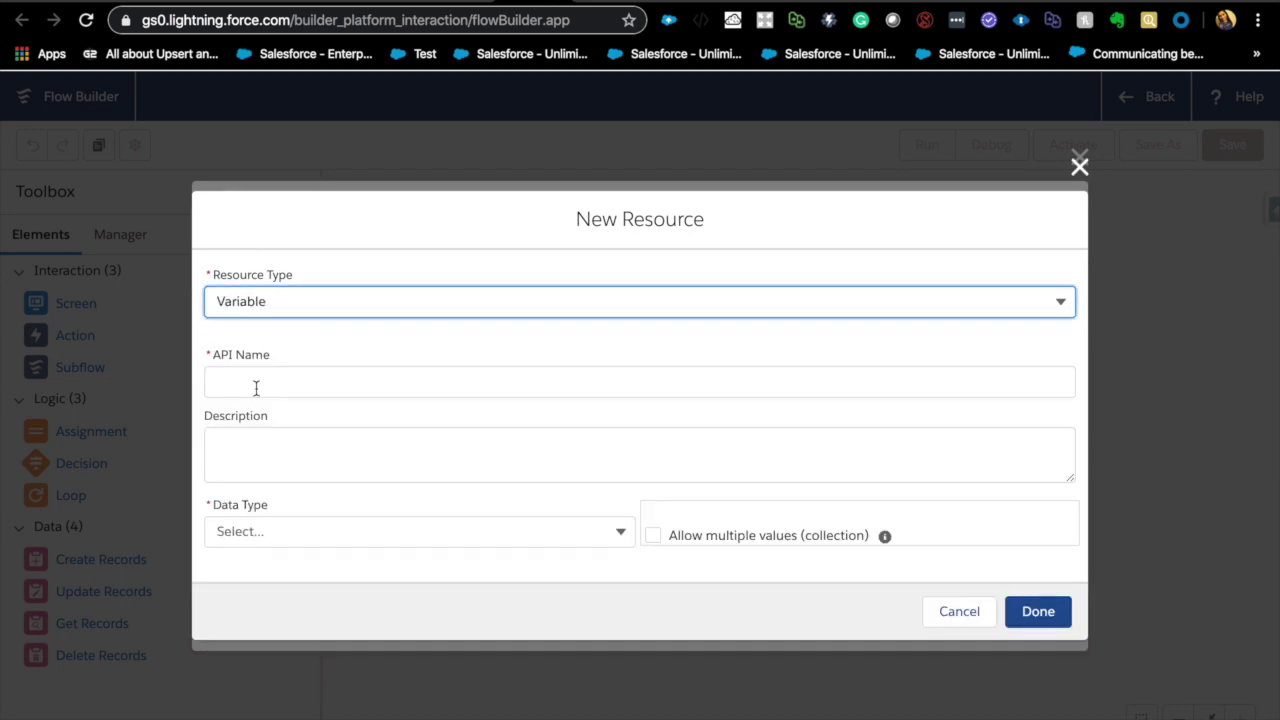
{"action": "left_click", "coordinate": [264, 540]}
{"action": "left_click", "coordinate": [286, 186]}
{"action": "left_click", "coordinate": [299, 319]}
{"action": "type", "text": "Test"}
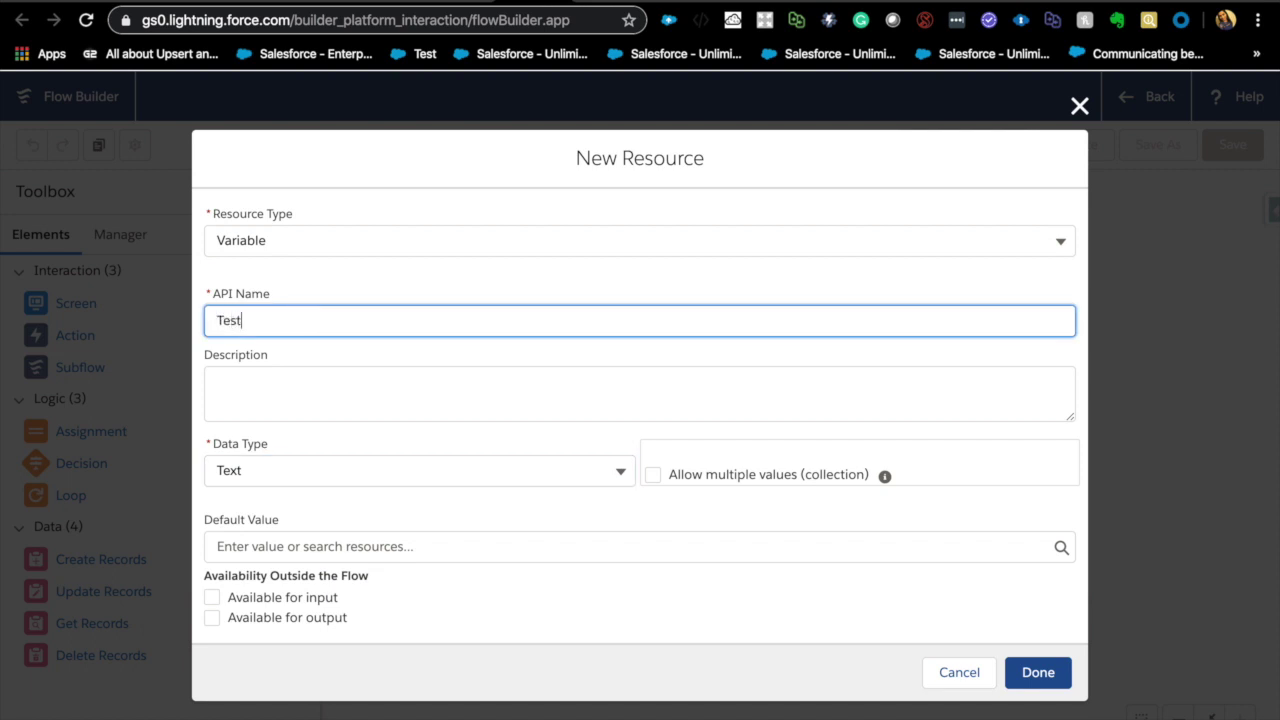
{"action": "left_click", "coordinate": [474, 606]}
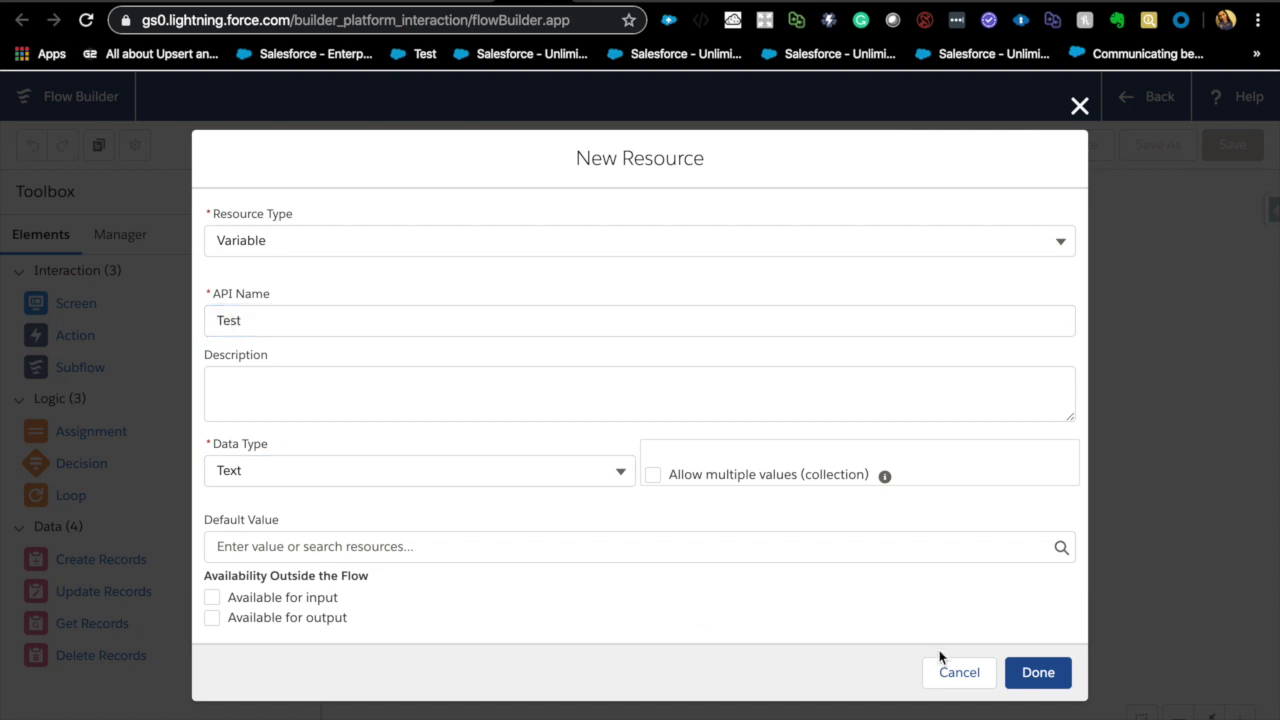
{"action": "left_click", "coordinate": [1020, 672]}
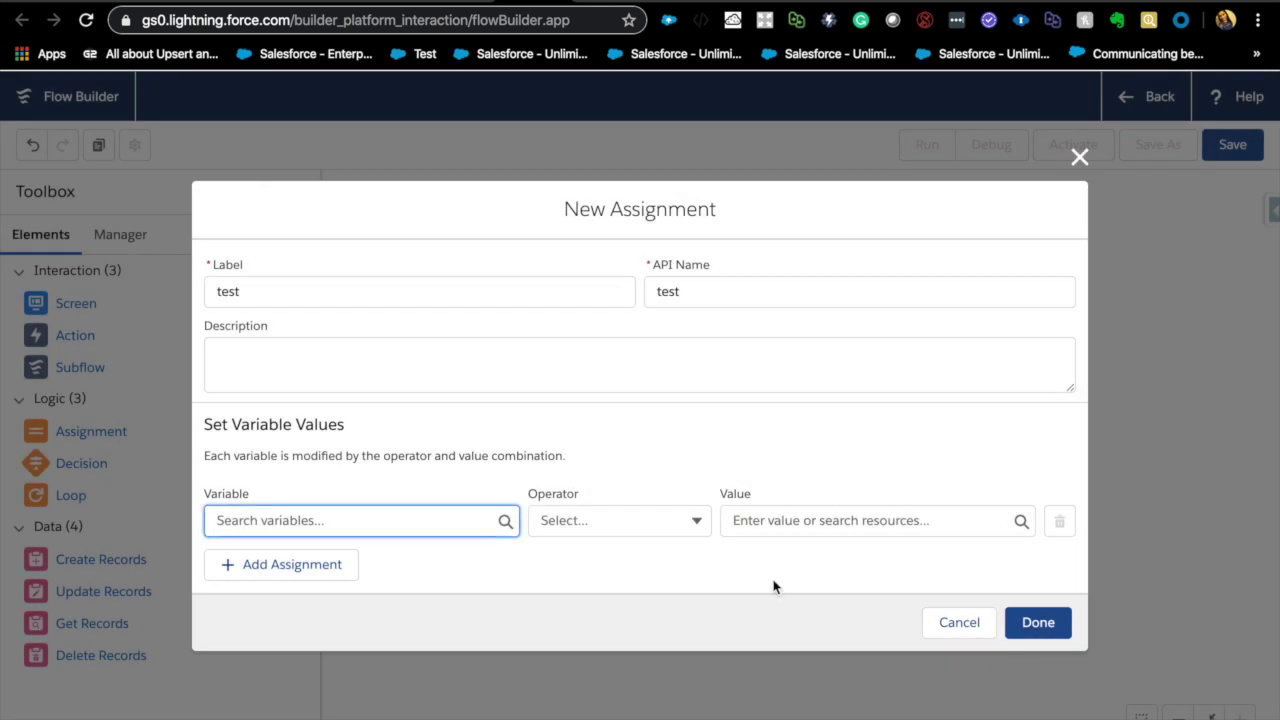
{"action": "left_click", "coordinate": [397, 526]}
{"action": "left_click", "coordinate": [288, 632]}
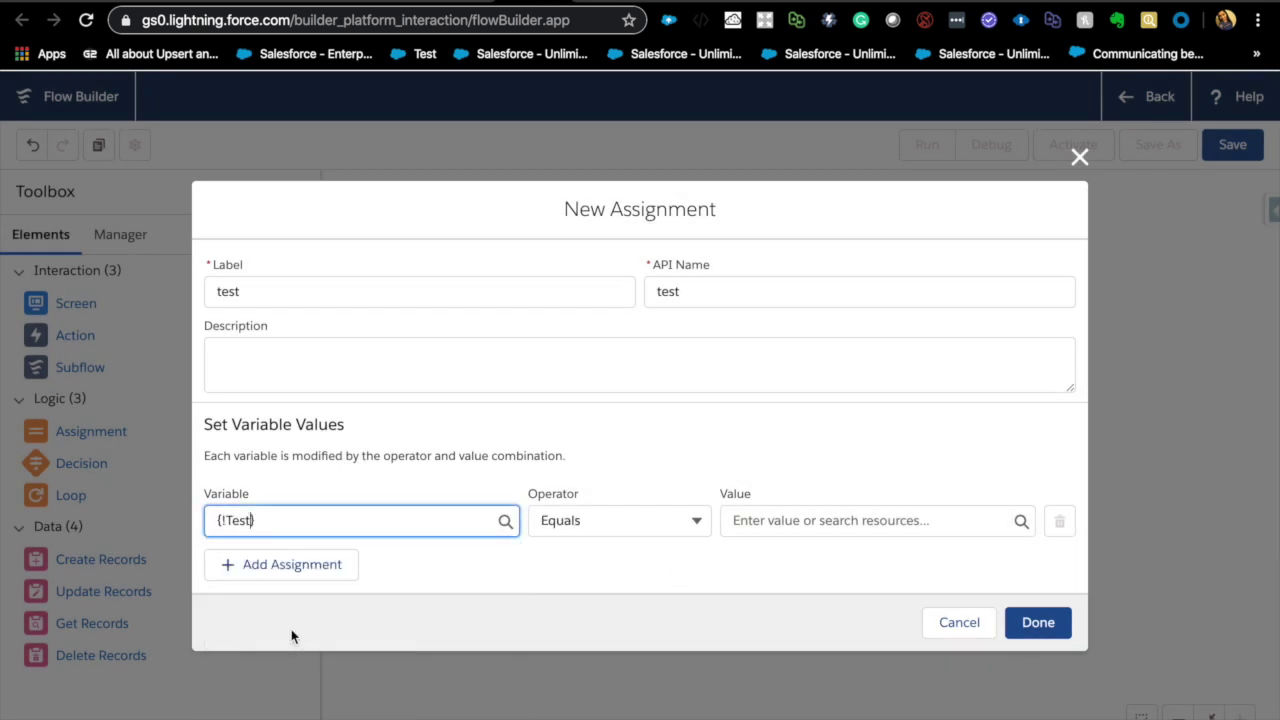
From the assignment's value, start a new variable resource with API name varContact and data type Record.
{"action": "left_click", "coordinate": [790, 518]}
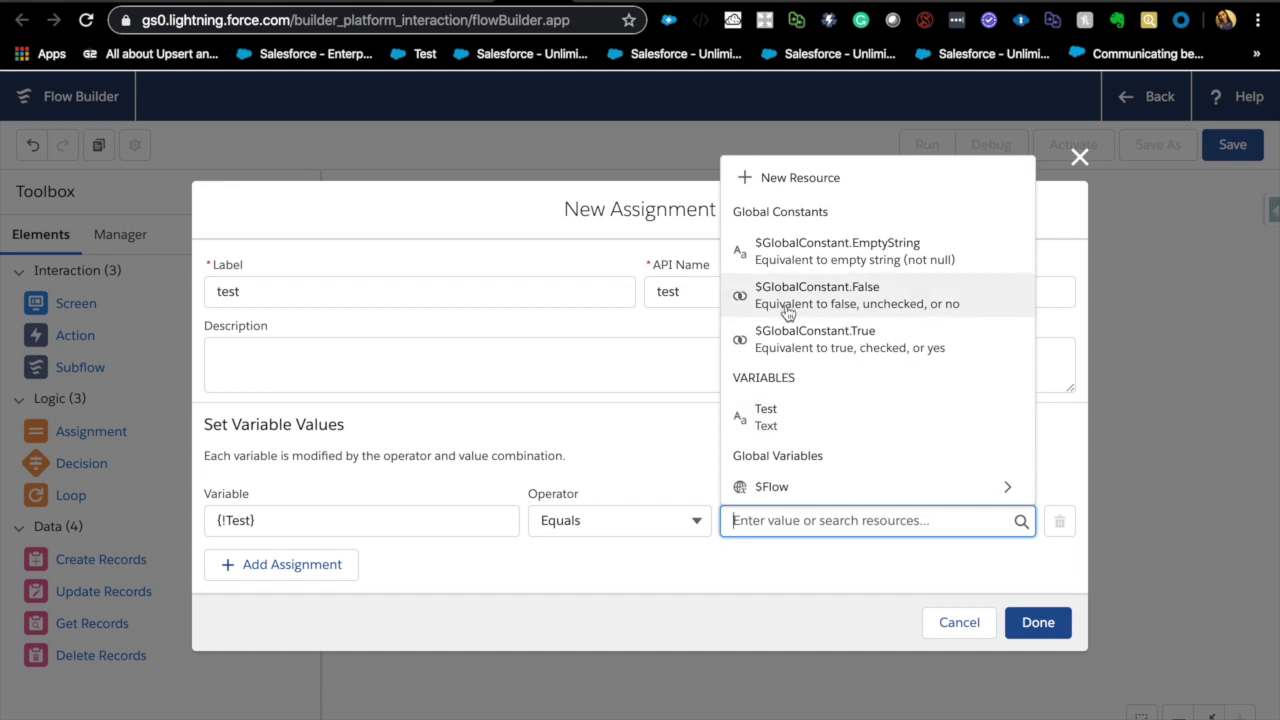
{"action": "left_click", "coordinate": [780, 179]}
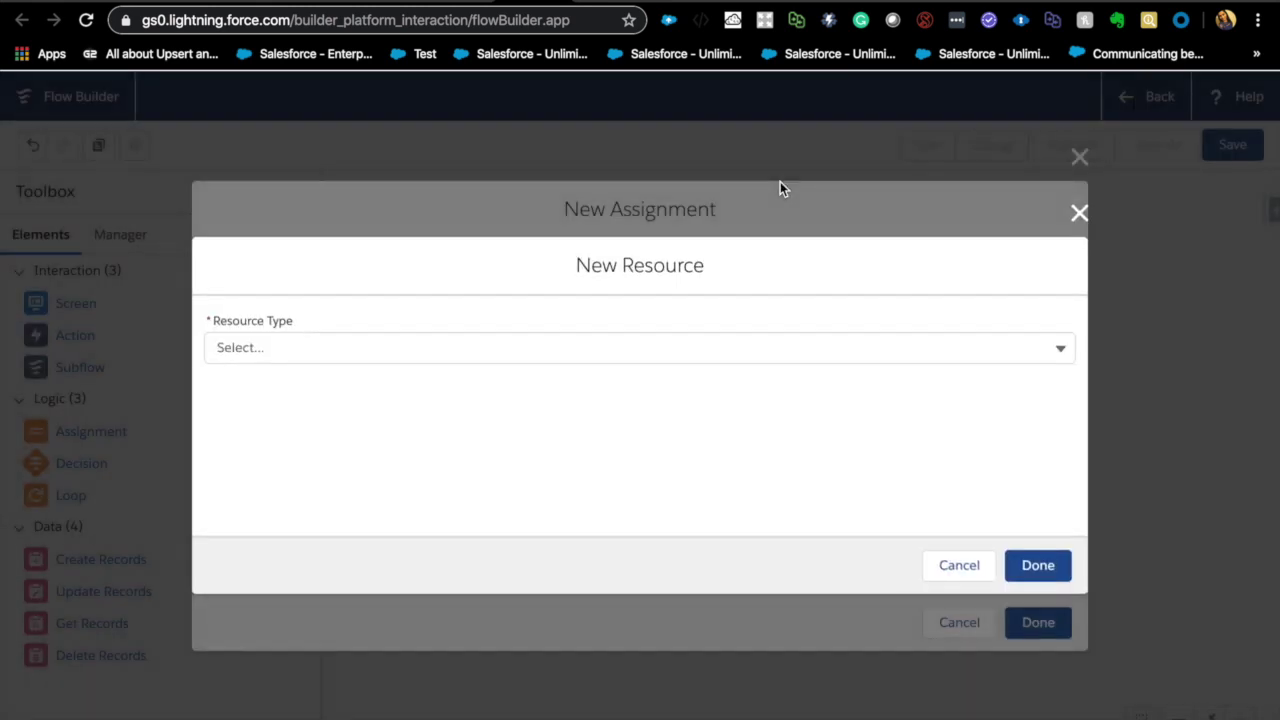
{"action": "left_click", "coordinate": [424, 355]}
{"action": "left_click", "coordinate": [400, 386]}
{"action": "left_click", "coordinate": [362, 370]}
{"action": "type", "text": "varConta"}
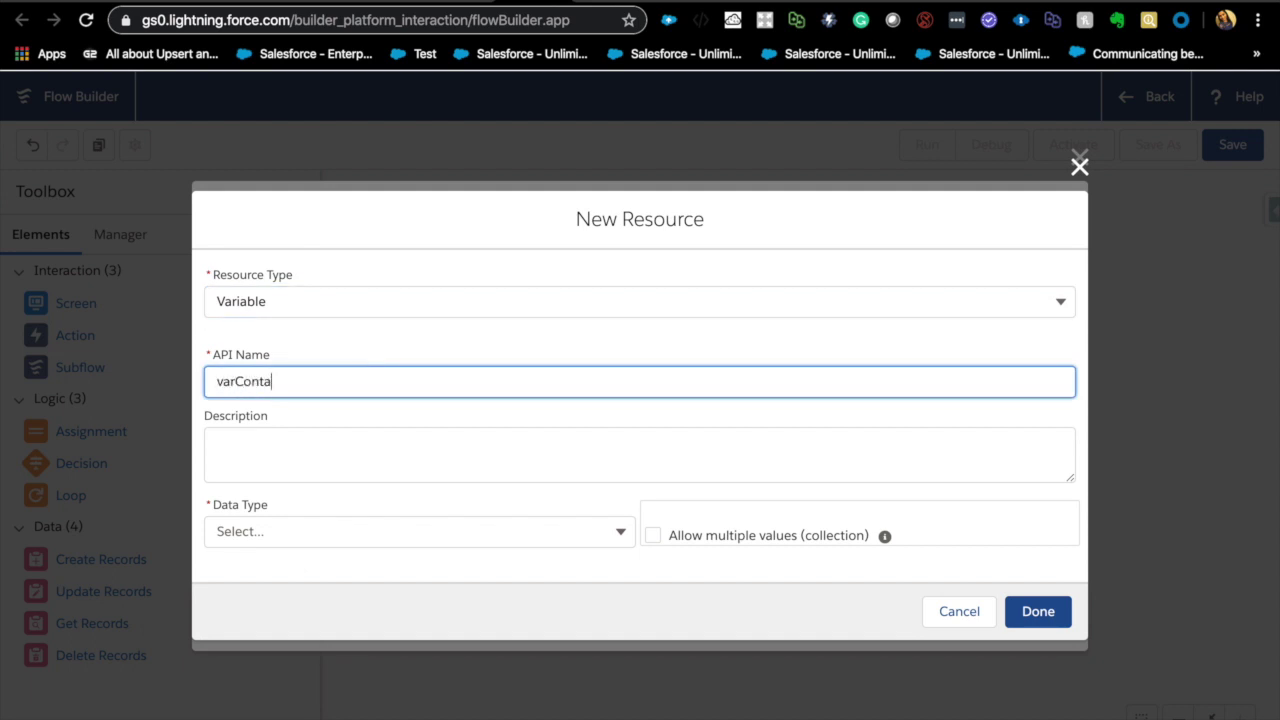
{"action": "type", "text": "ct"}
{"action": "left_click", "coordinate": [273, 530]}
{"action": "left_click", "coordinate": [286, 215]}
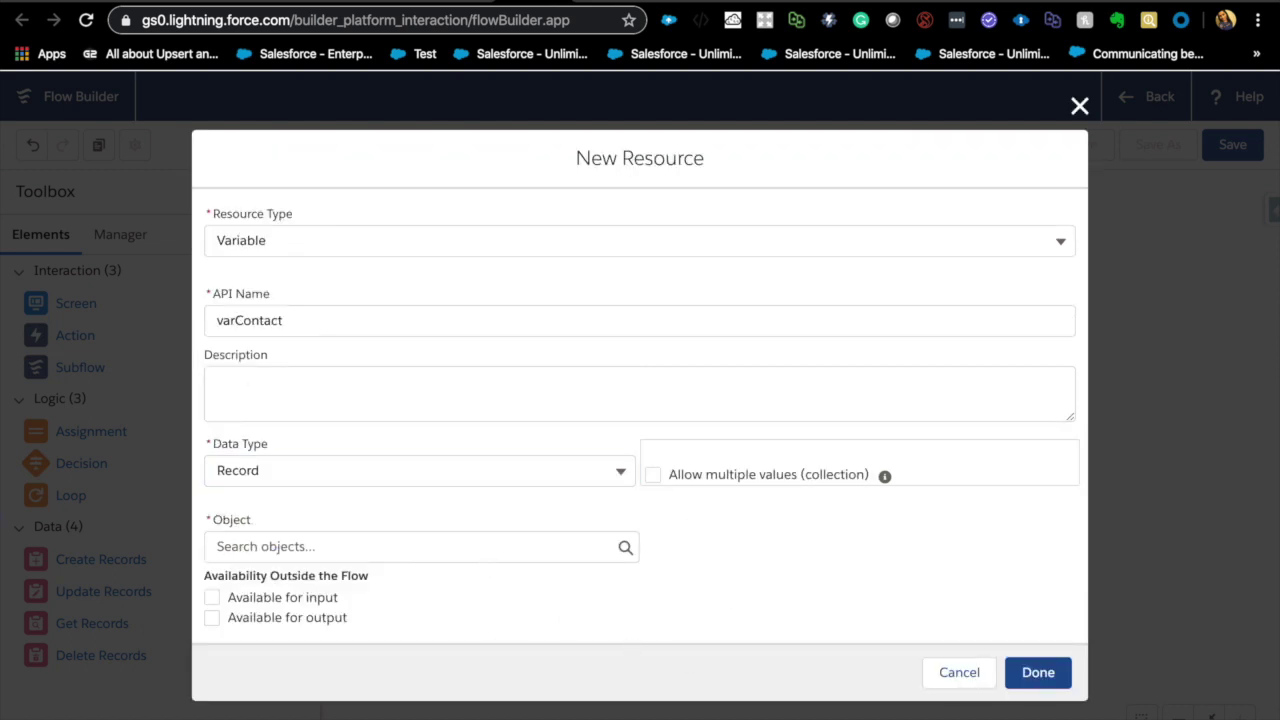
Set the object of the varContact record variable to Contact and finish the resource.
{"action": "left_click", "coordinate": [461, 545]}
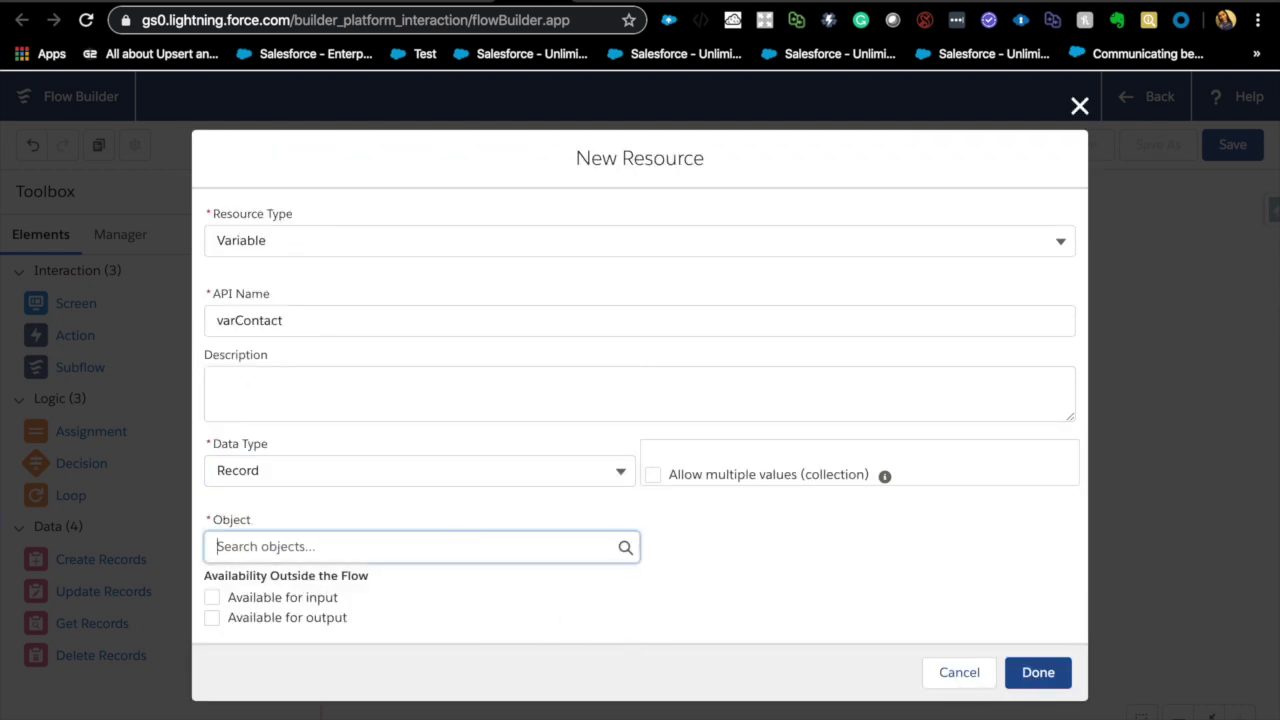
{"action": "type", "text": "conconcon"}
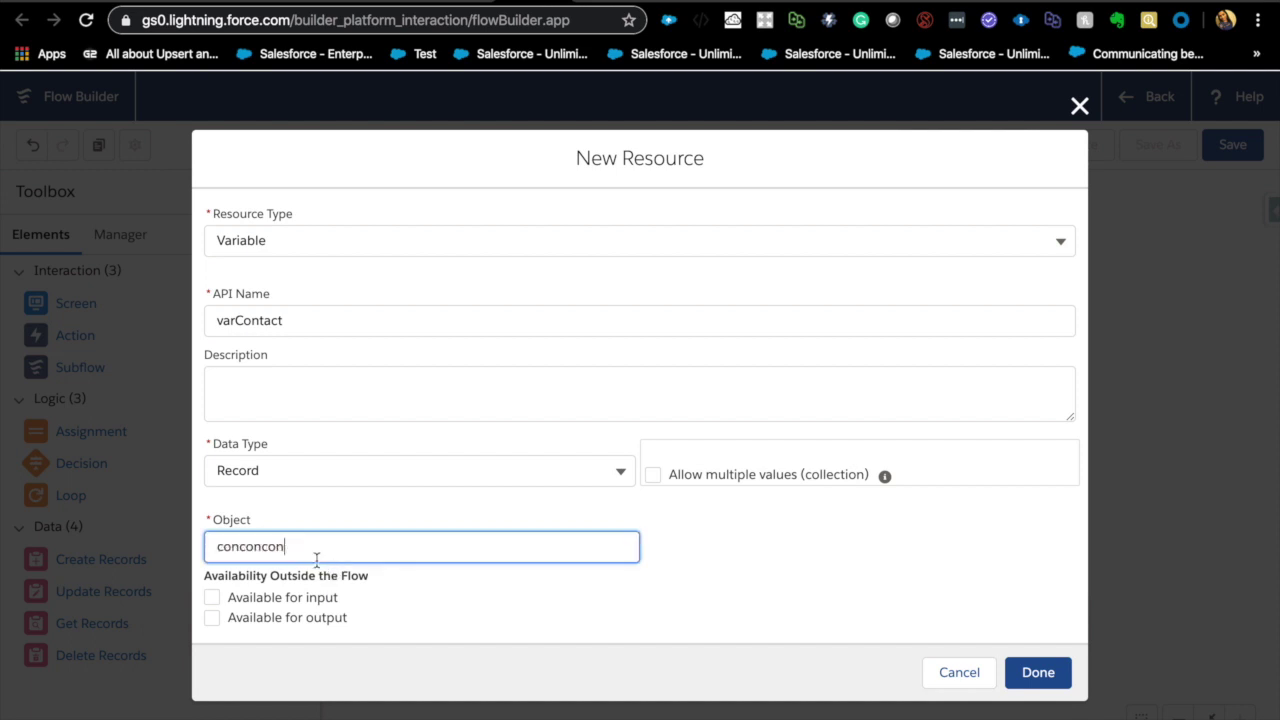
{"action": "key", "text": "BackSpace"}
{"action": "key", "text": "BackSpace"}
{"action": "key", "text": "BackSpace"}
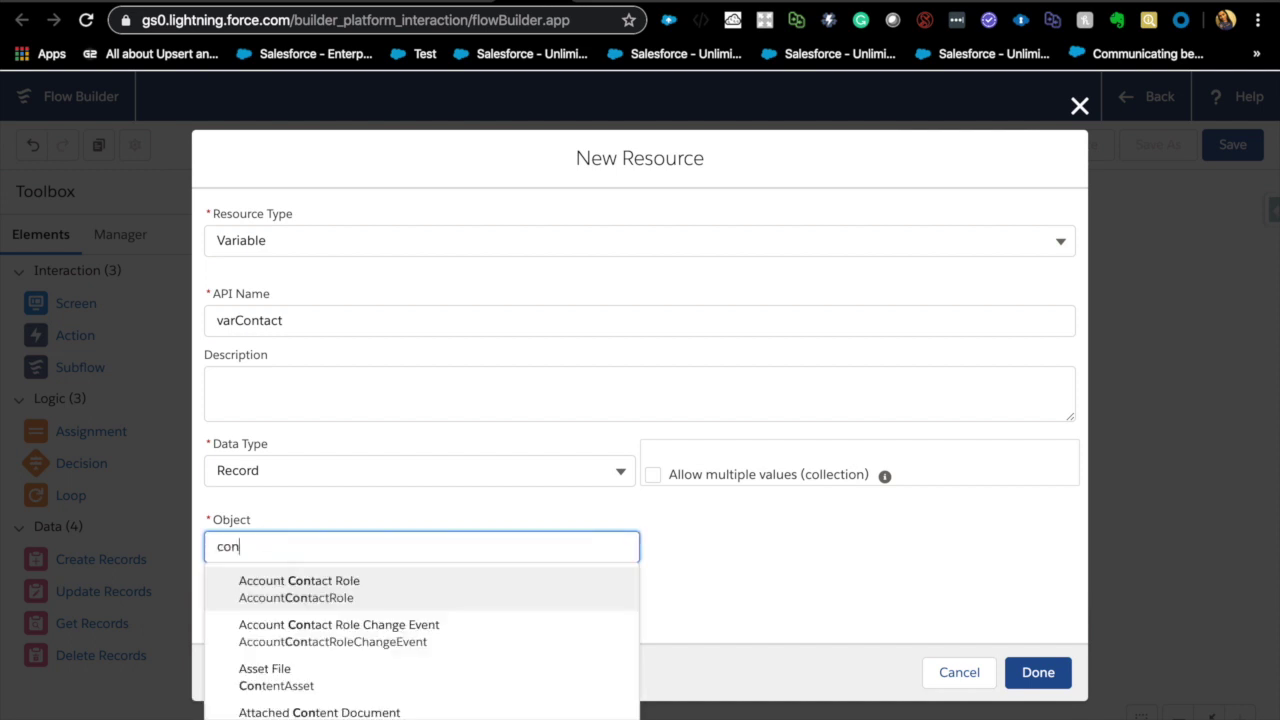
{"action": "type", "text": "t"}
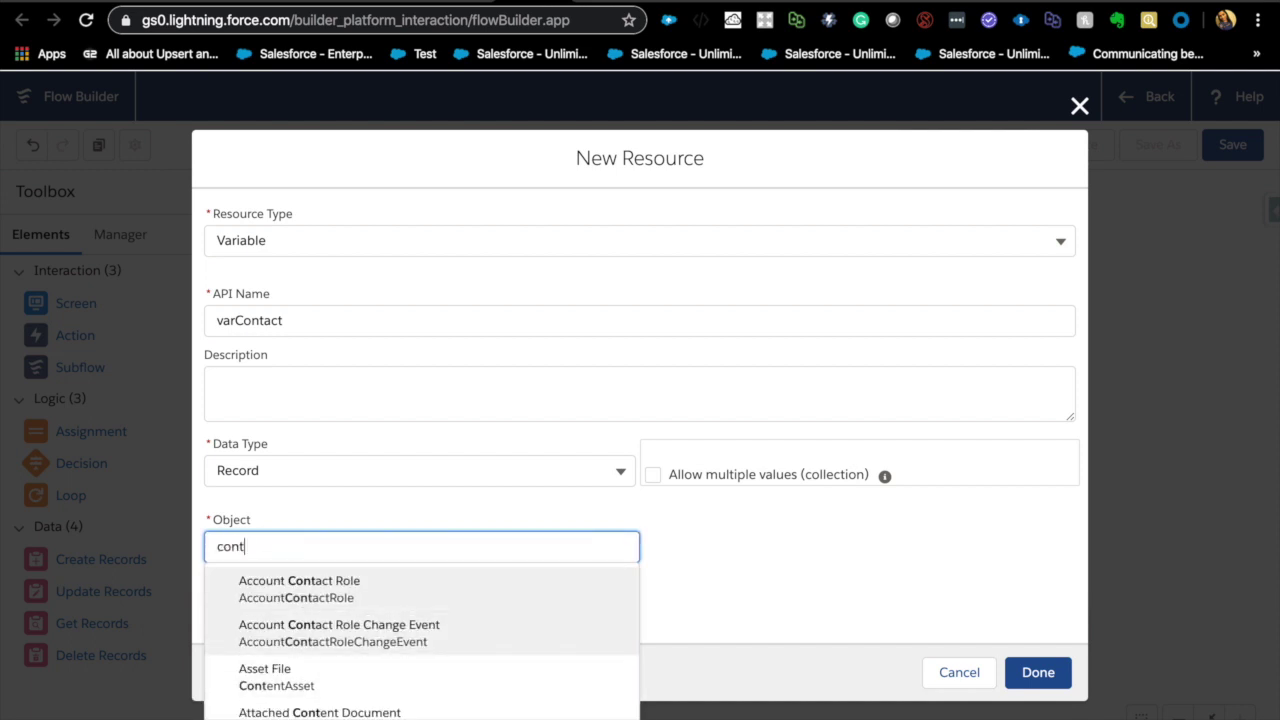
{"action": "scroll", "coordinate": [289, 641], "scroll_direction": "down", "scroll_amount": 1}
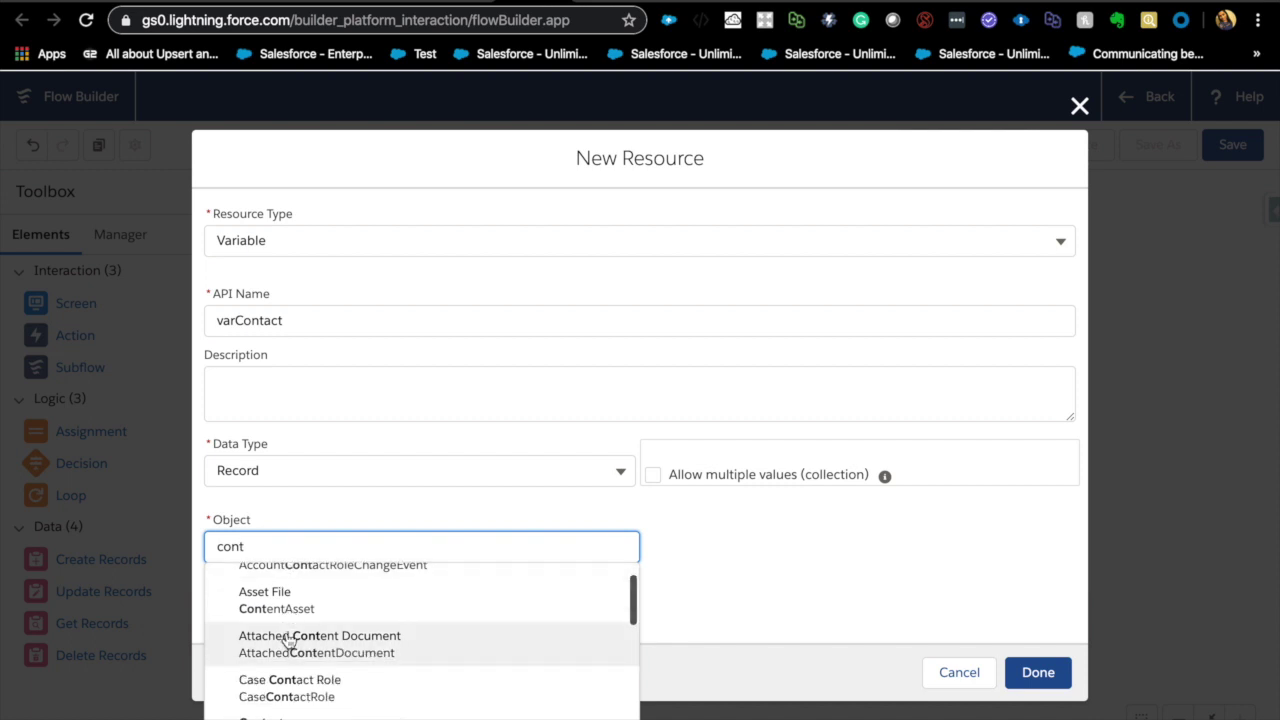
{"action": "left_click", "coordinate": [289, 716]}
{"action": "left_click", "coordinate": [1032, 673]}
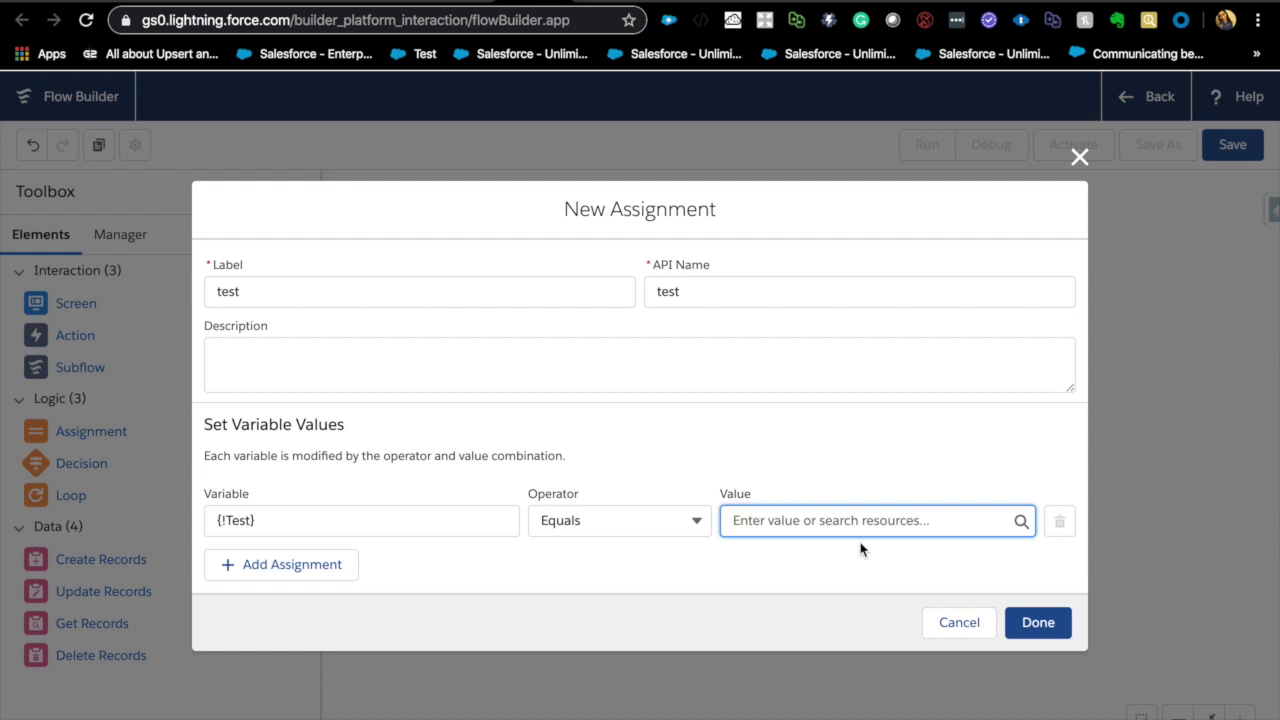
Set the assignment's value to the Email field of the account owner related to varContact, {!varContact.Account.Owner.Email}.
{"action": "left_click", "coordinate": [838, 521]}
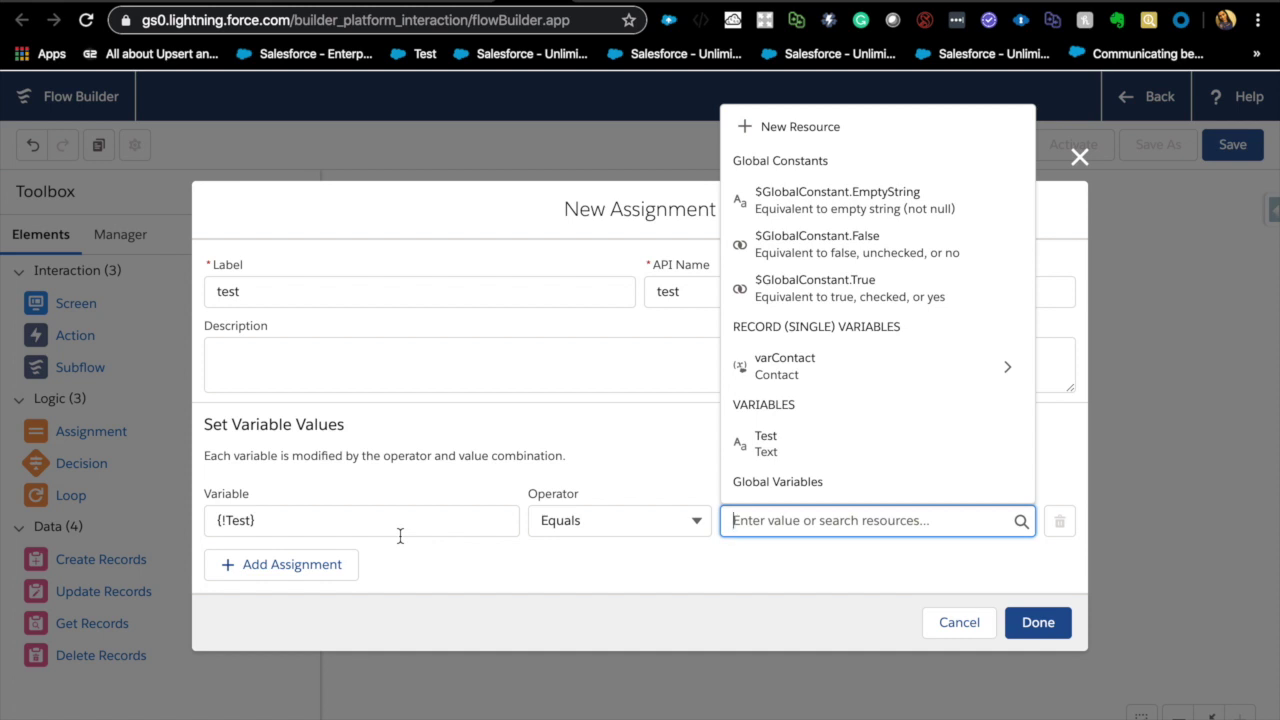
{"action": "left_click", "coordinate": [846, 388]}
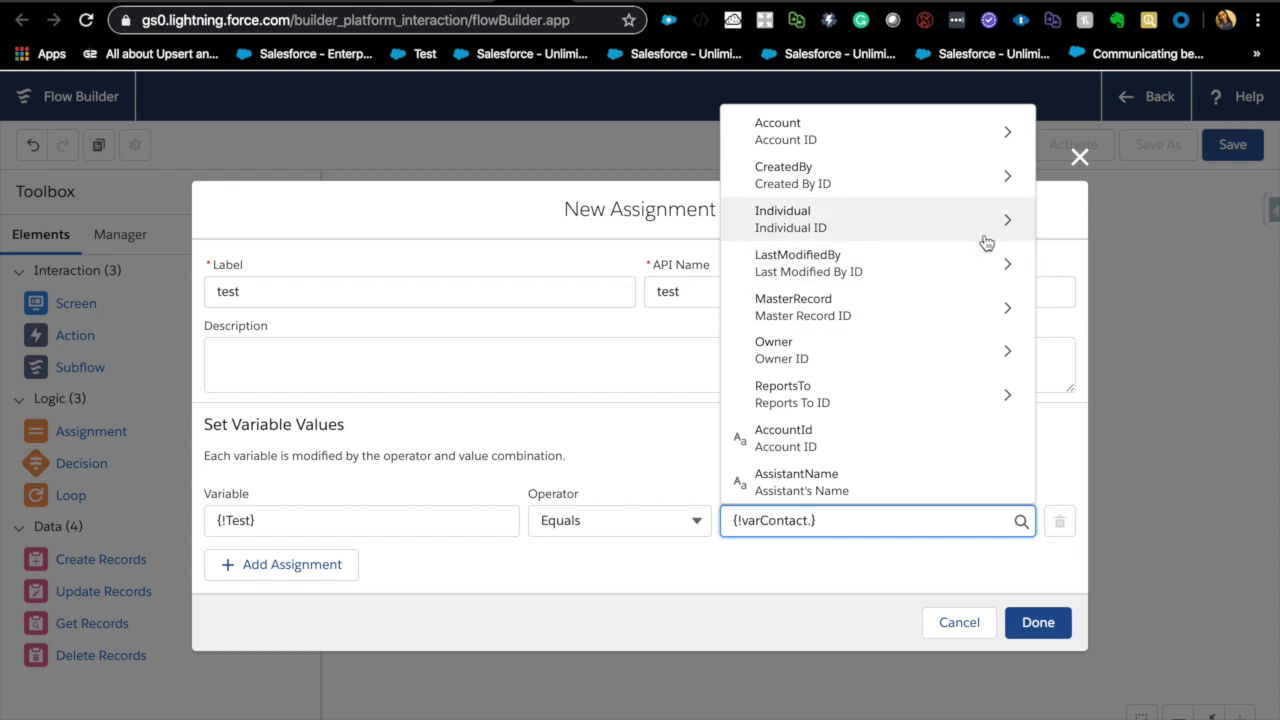
{"action": "left_click", "coordinate": [980, 128]}
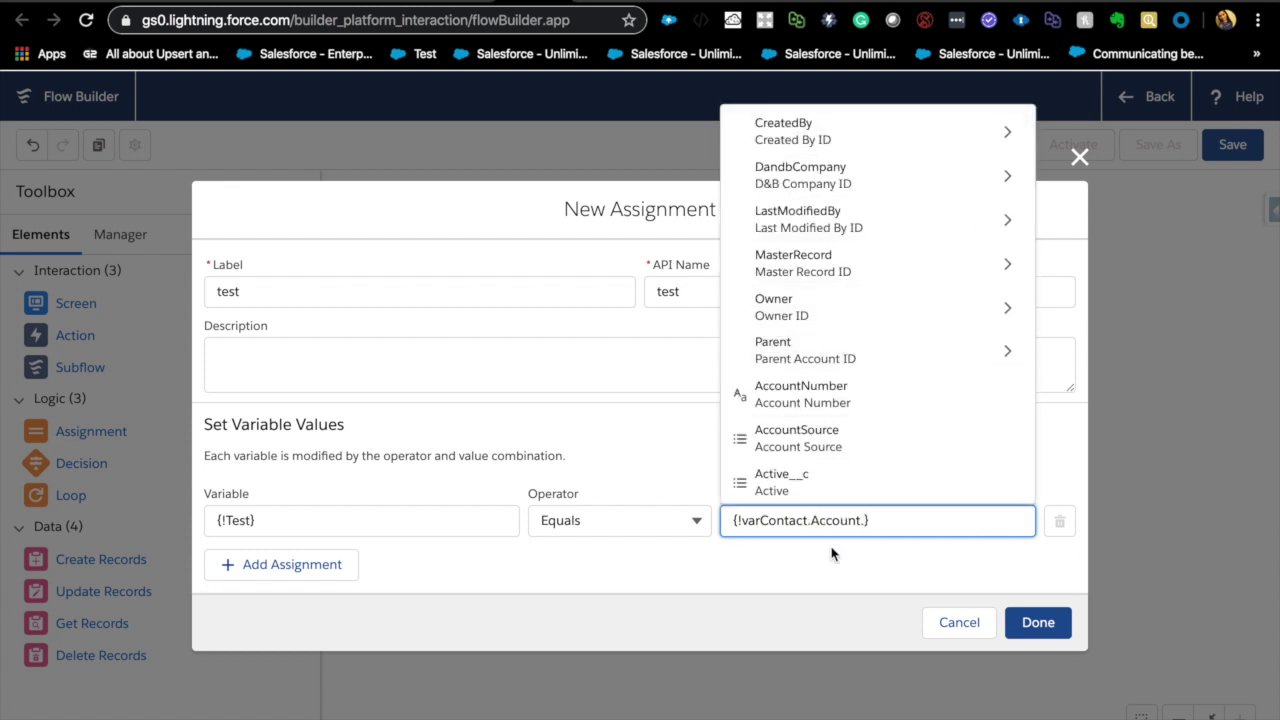
{"action": "left_click", "coordinate": [865, 307]}
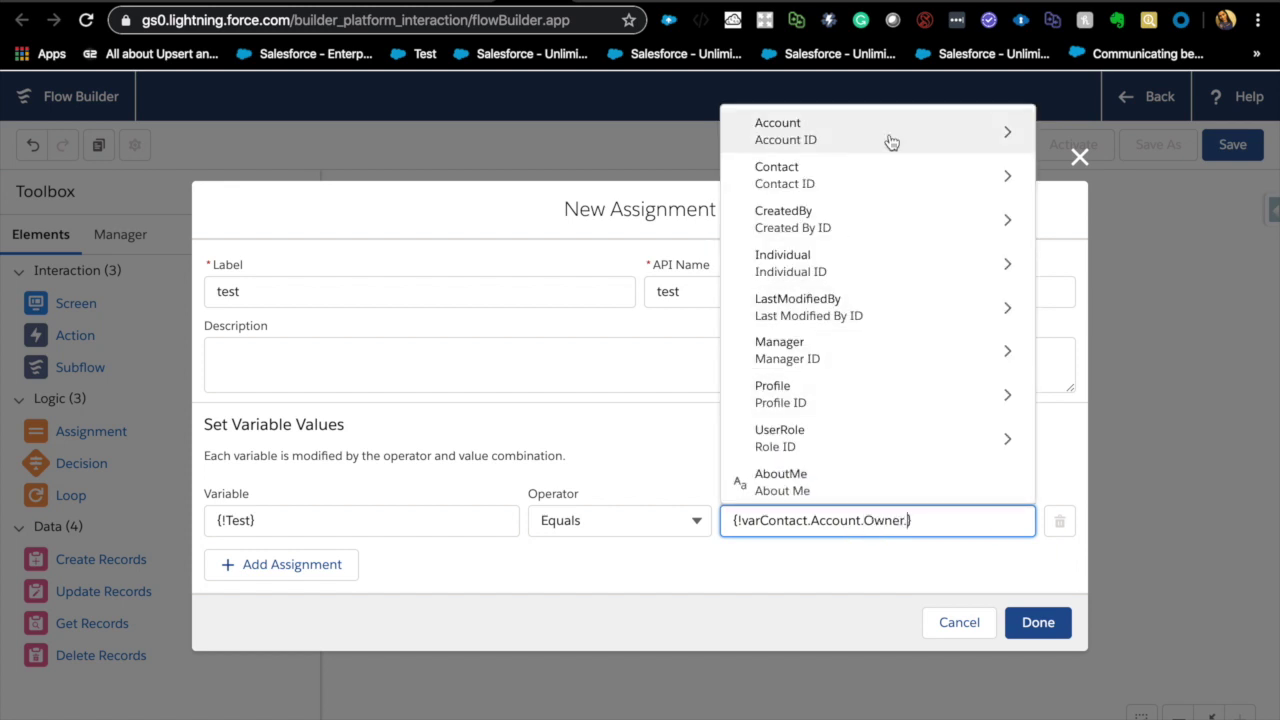
{"action": "scroll", "coordinate": [831, 363], "scroll_direction": "down", "scroll_amount": 4}
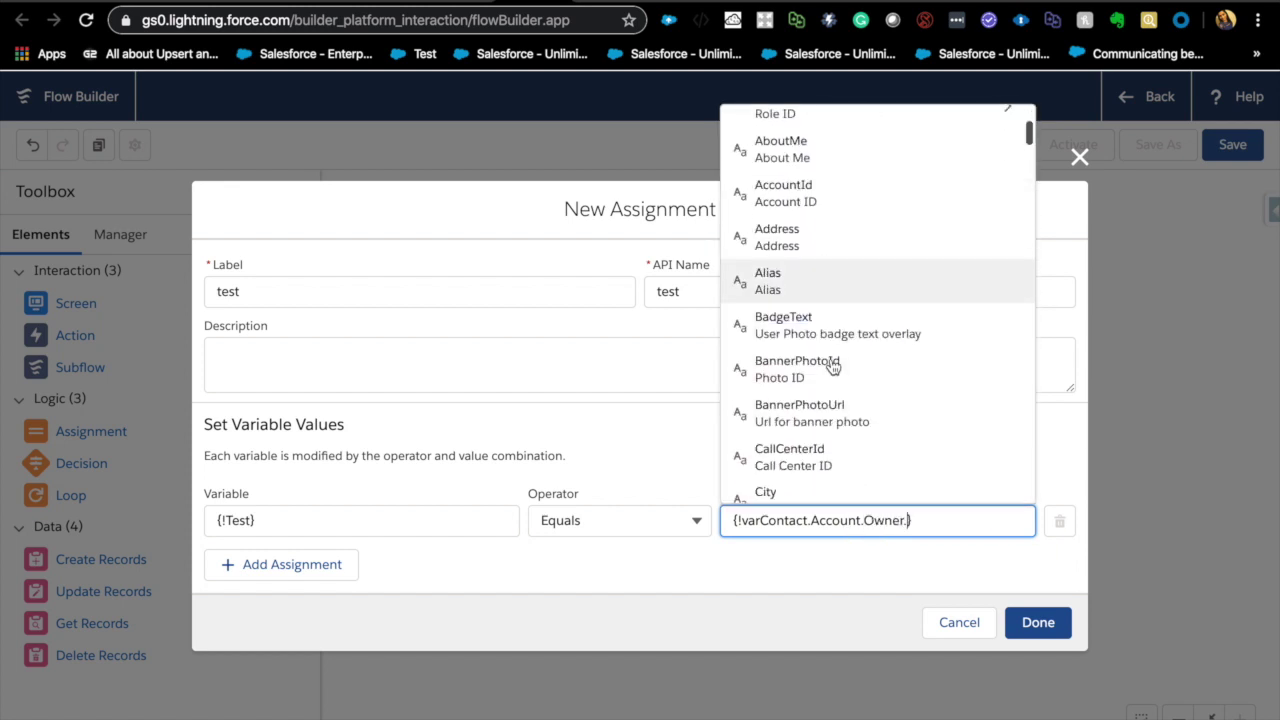
{"action": "scroll", "coordinate": [831, 367], "scroll_direction": "up", "scroll_amount": 5}
{"action": "scroll", "coordinate": [831, 367], "scroll_direction": "down", "scroll_amount": 5}
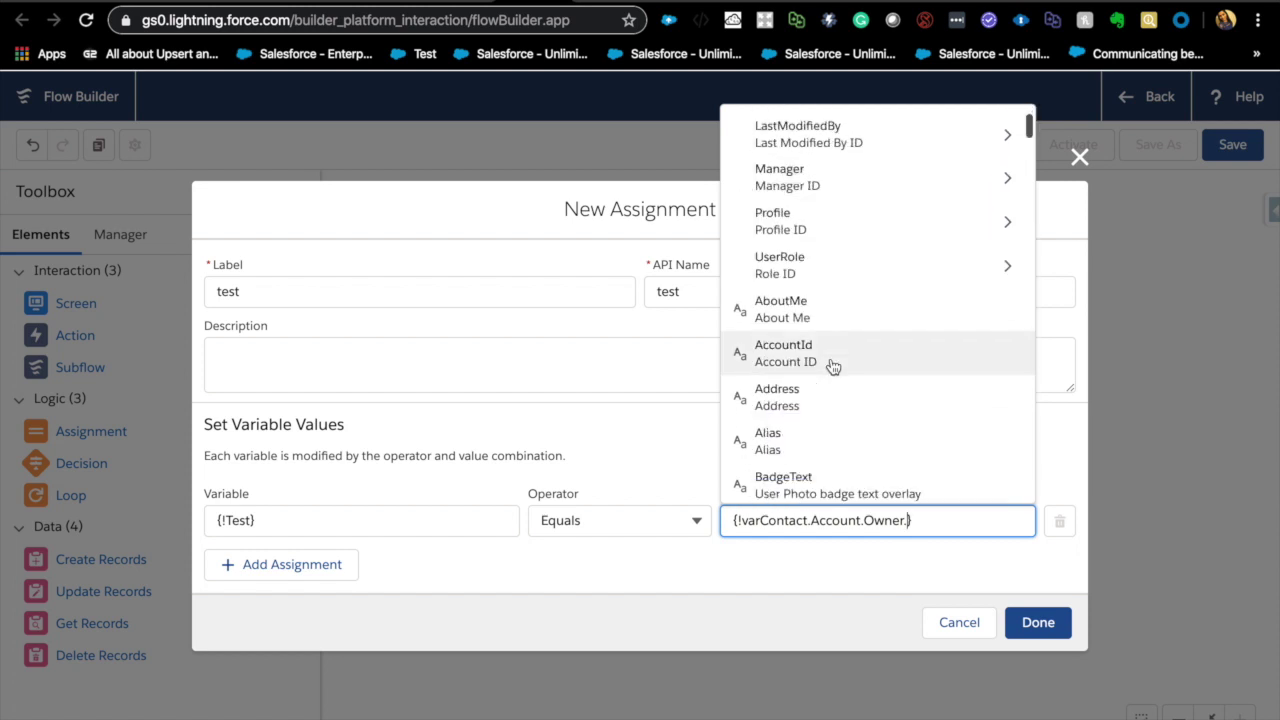
{"action": "scroll", "coordinate": [831, 367], "scroll_direction": "down", "scroll_amount": 3}
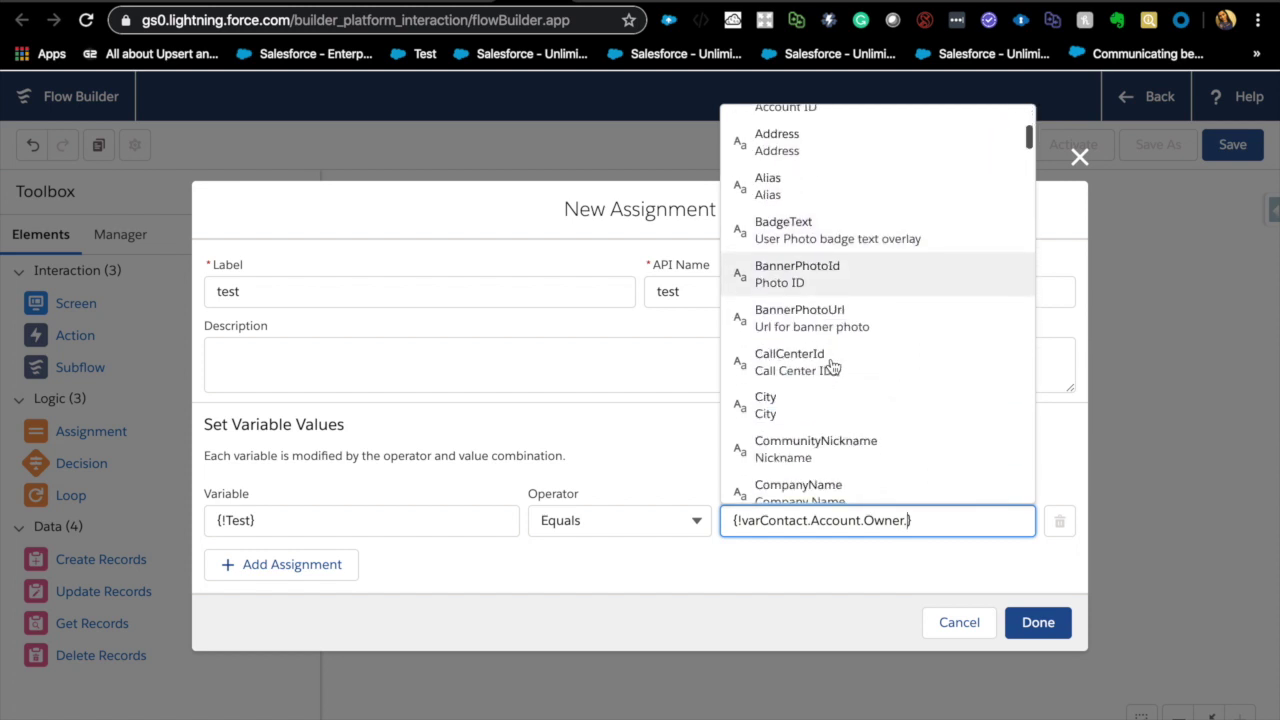
{"action": "scroll", "coordinate": [831, 367], "scroll_direction": "down", "scroll_amount": 1}
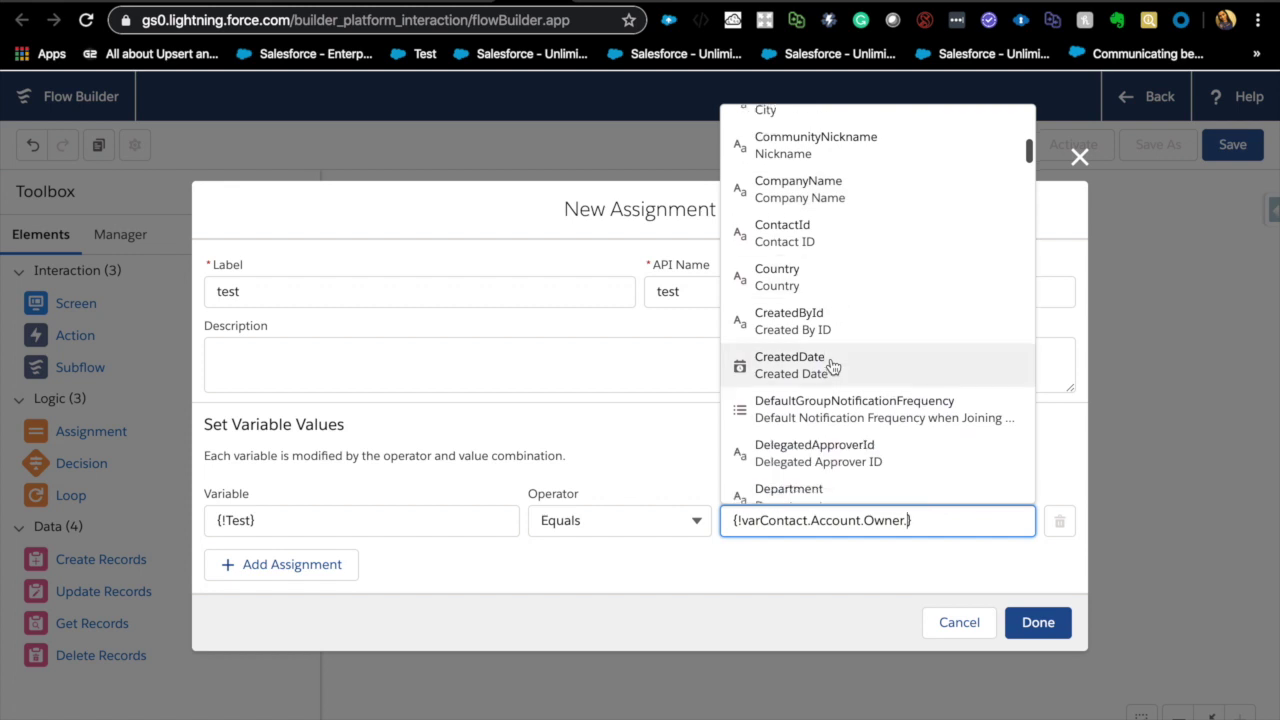
{"action": "type", "text": "ema"}
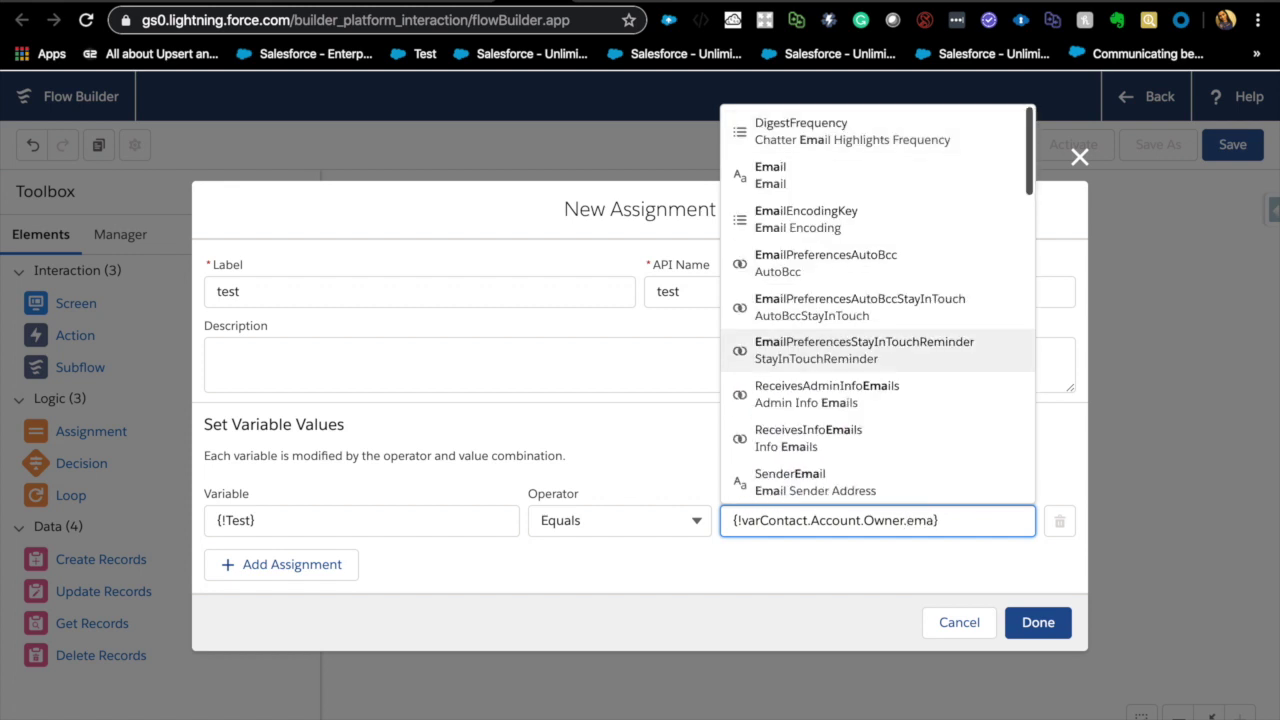
{"action": "left_click", "coordinate": [885, 177]}
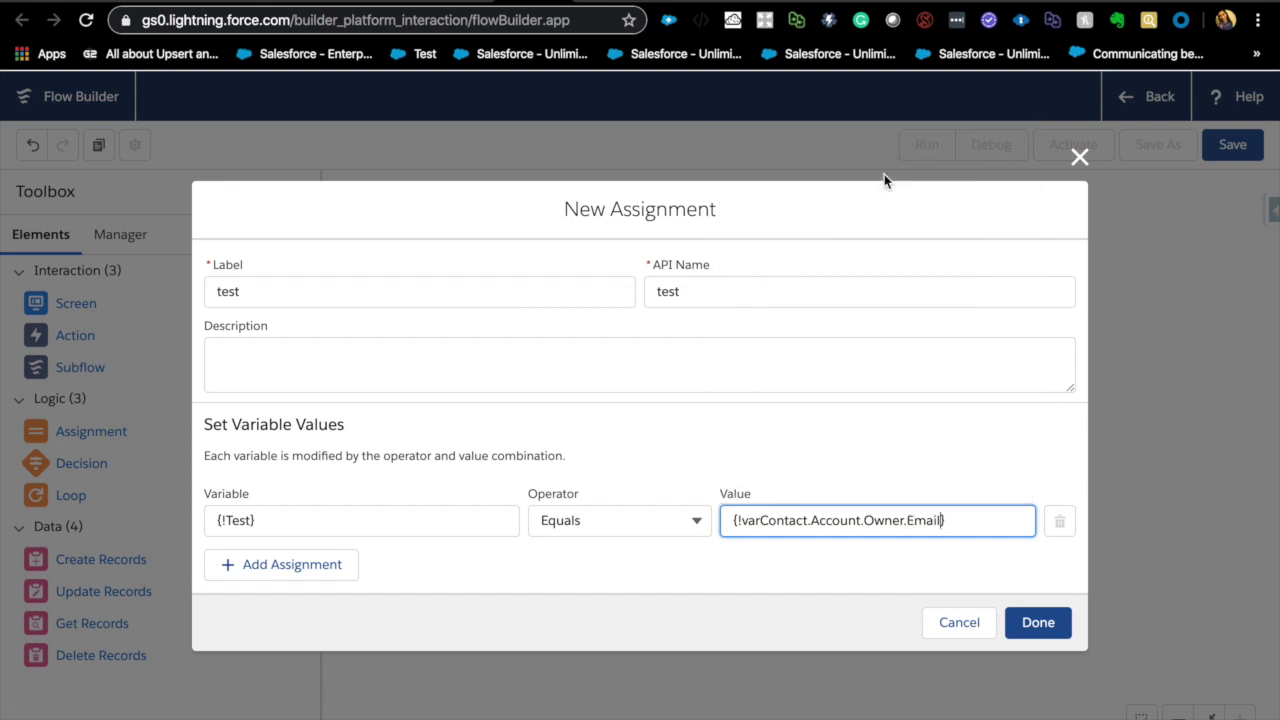
{"action": "left_click", "coordinate": [840, 553]}
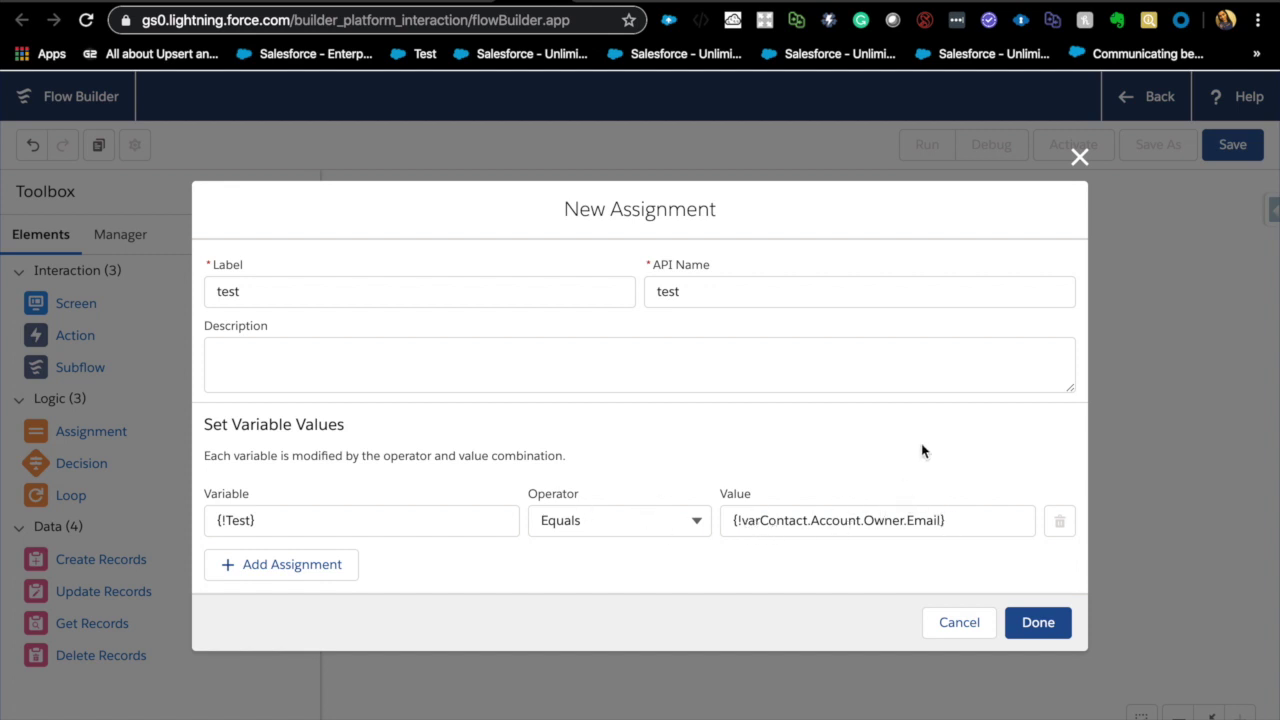
Change the assignment's API name to testvar and finish the element.
{"action": "left_click", "coordinate": [1020, 622]}
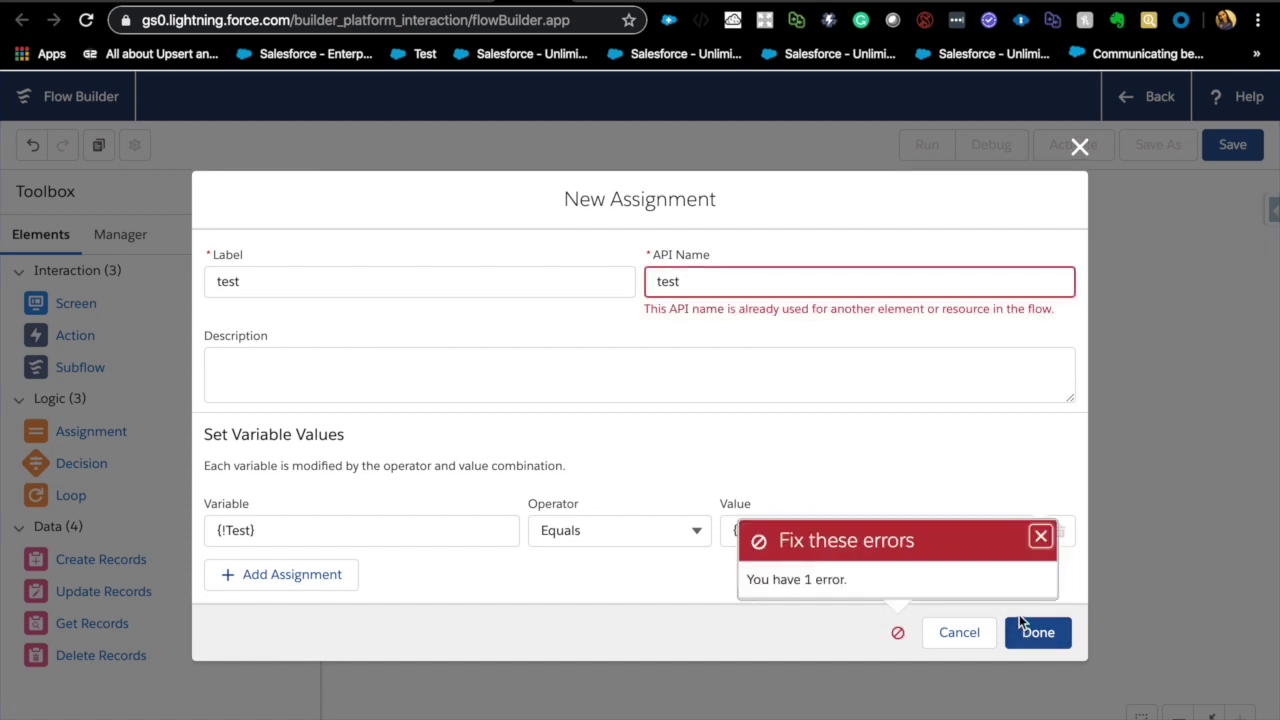
{"action": "left_click", "coordinate": [755, 278]}
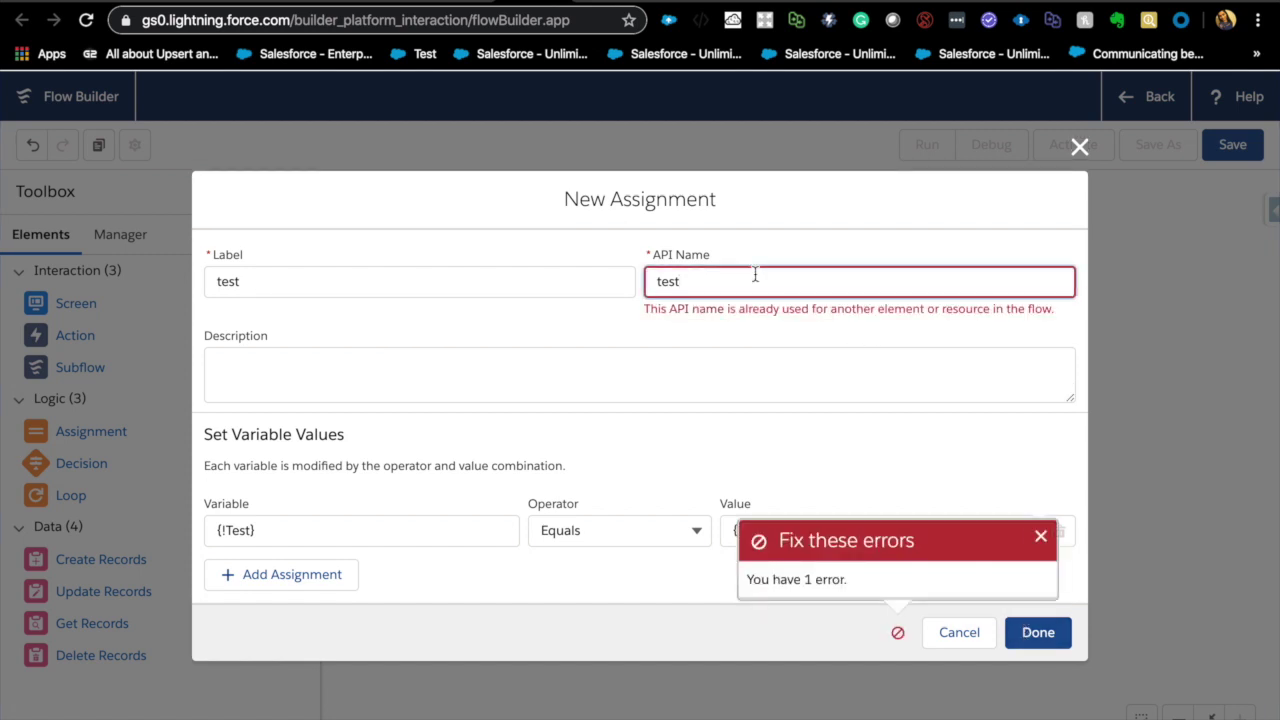
{"action": "type", "text": "var"}
{"action": "left_click", "coordinate": [775, 362]}
{"action": "left_click", "coordinate": [1037, 628]}
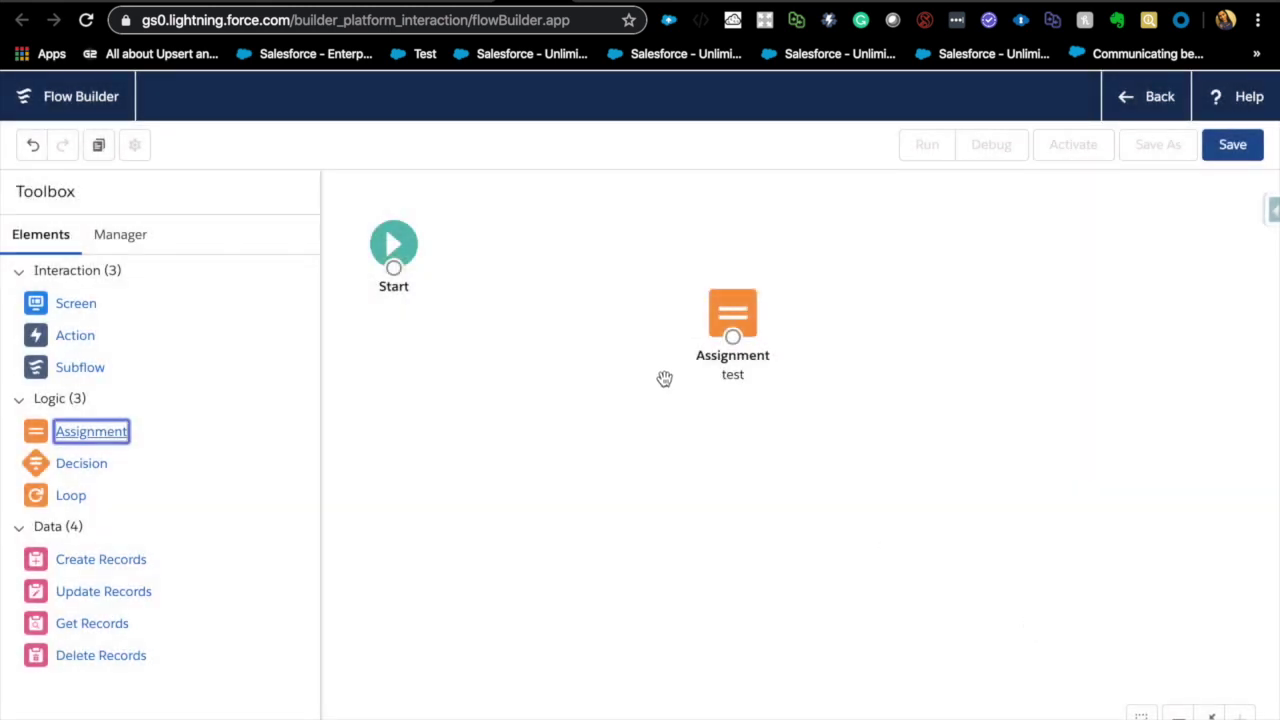
Add a Screen element to the canvas and label it test screen.
{"action": "left_click", "coordinate": [79, 318]}
{"action": "left_click_drag", "start_coordinate": [79, 318], "coordinate": [529, 245]}
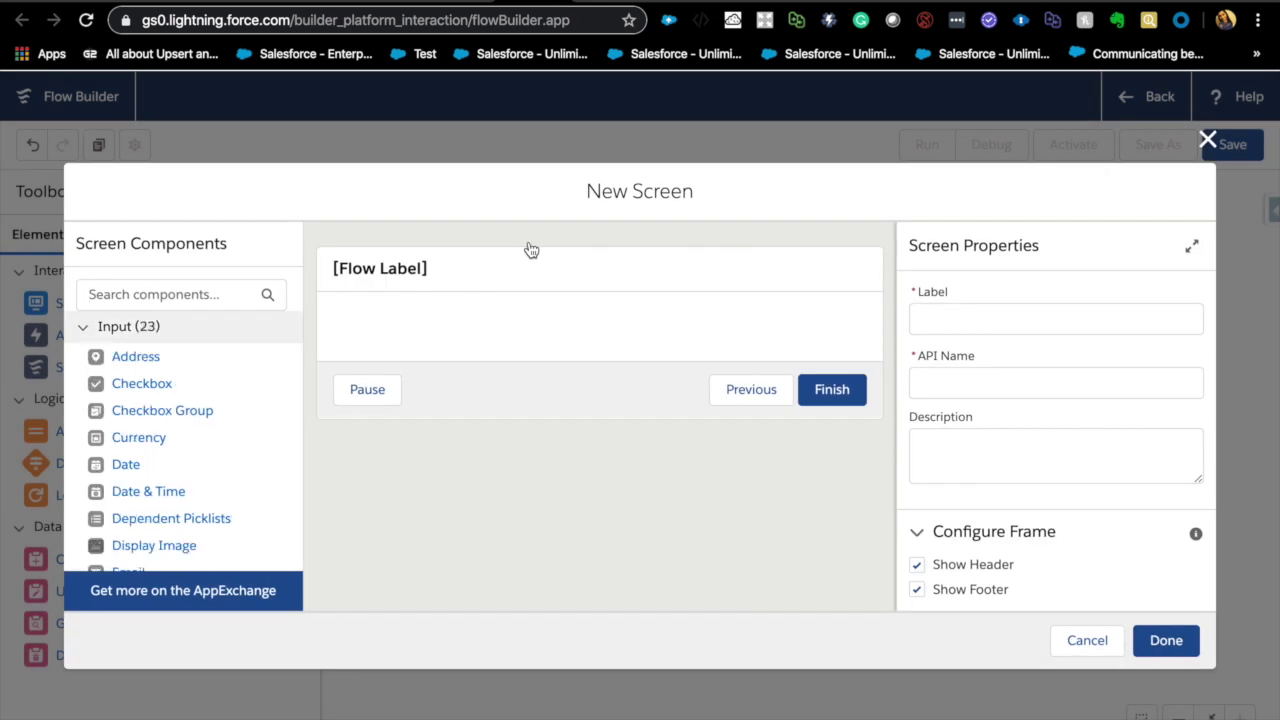
{"action": "left_click", "coordinate": [936, 318]}
{"action": "type", "text": "test screen"}
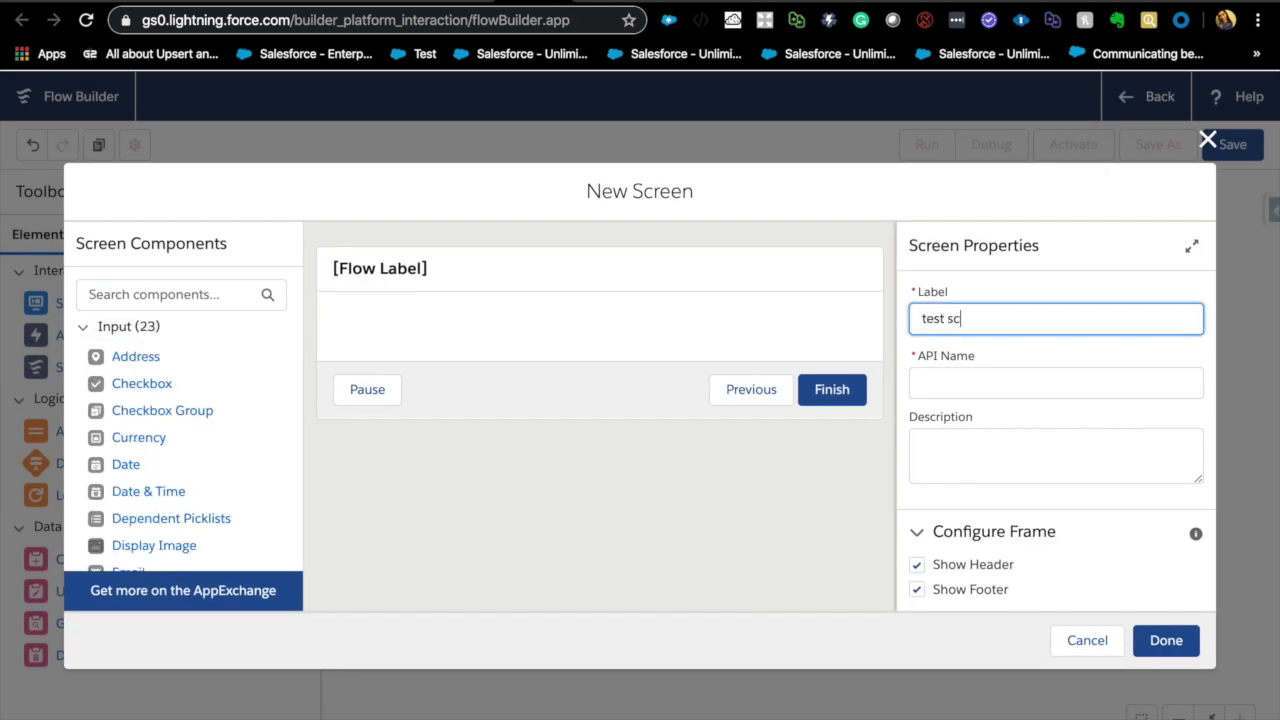
{"action": "left_click", "coordinate": [786, 503]}
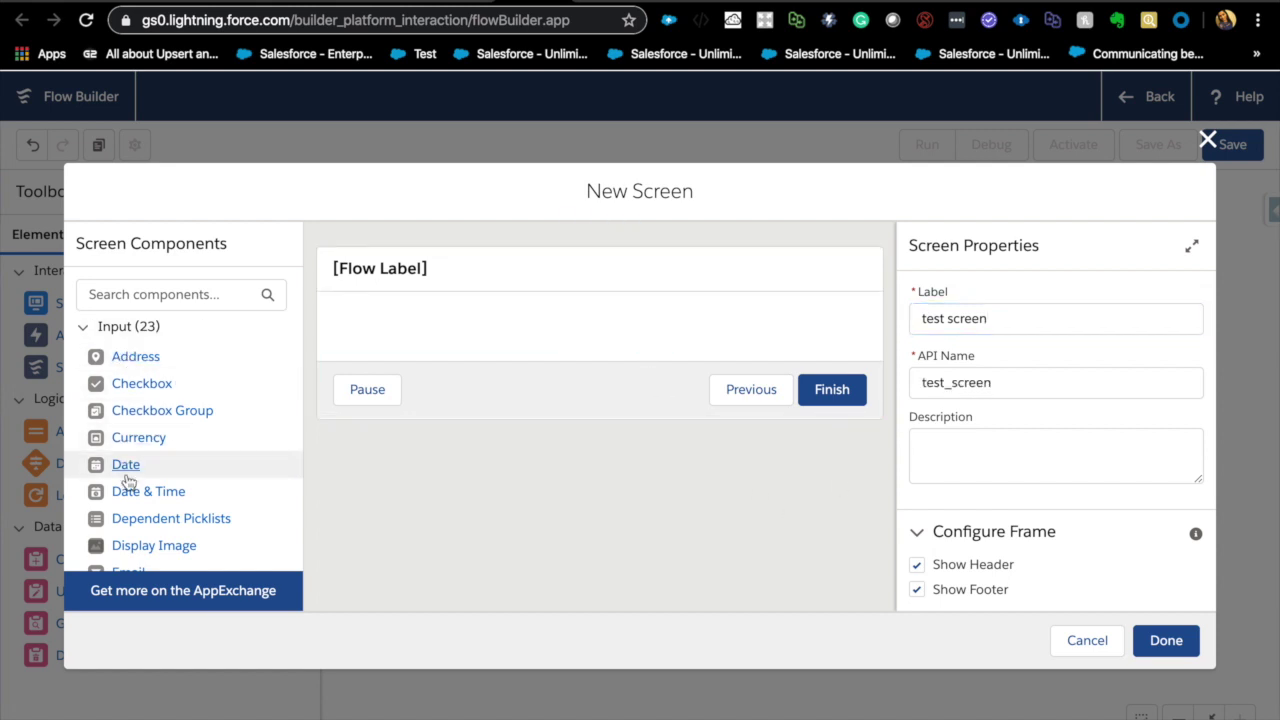
Add an Email component to the screen and give it the API name varEmail.
{"action": "scroll", "coordinate": [122, 544], "scroll_direction": "down", "scroll_amount": 2}
{"action": "scroll", "coordinate": [124, 545], "scroll_direction": "down", "scroll_amount": 3}
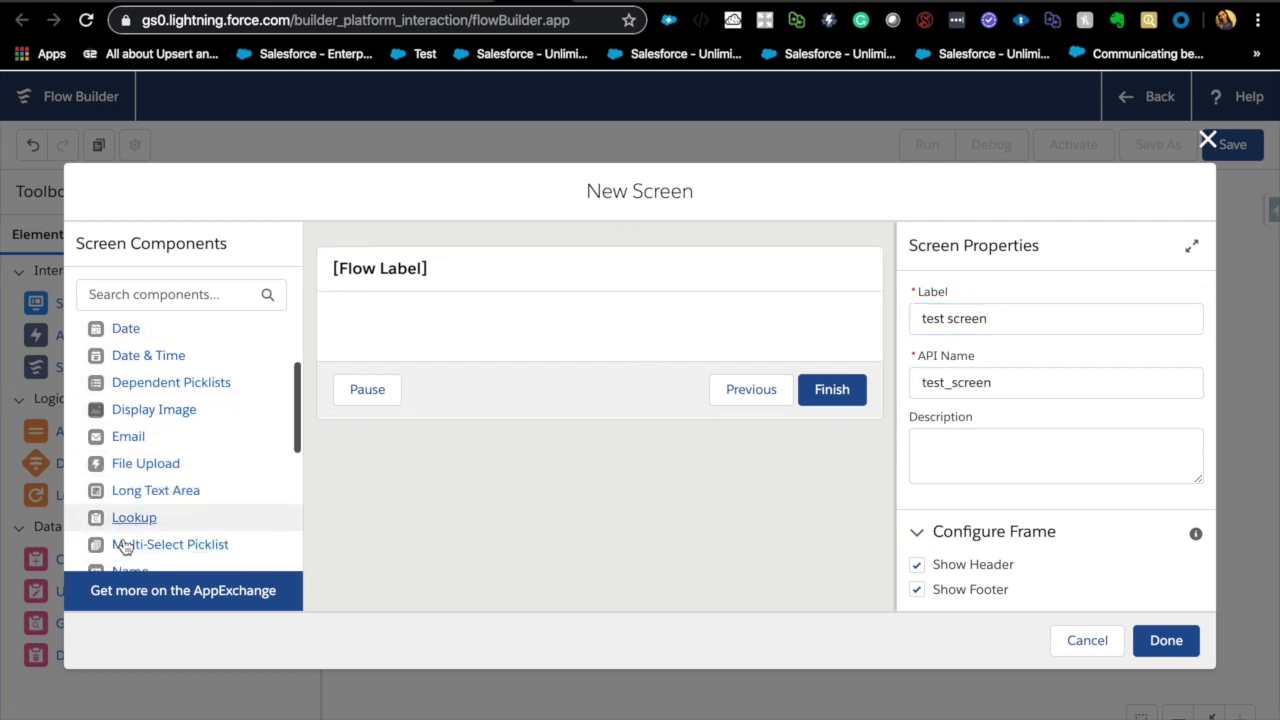
{"action": "left_click_drag", "start_coordinate": [124, 408], "coordinate": [346, 336]}
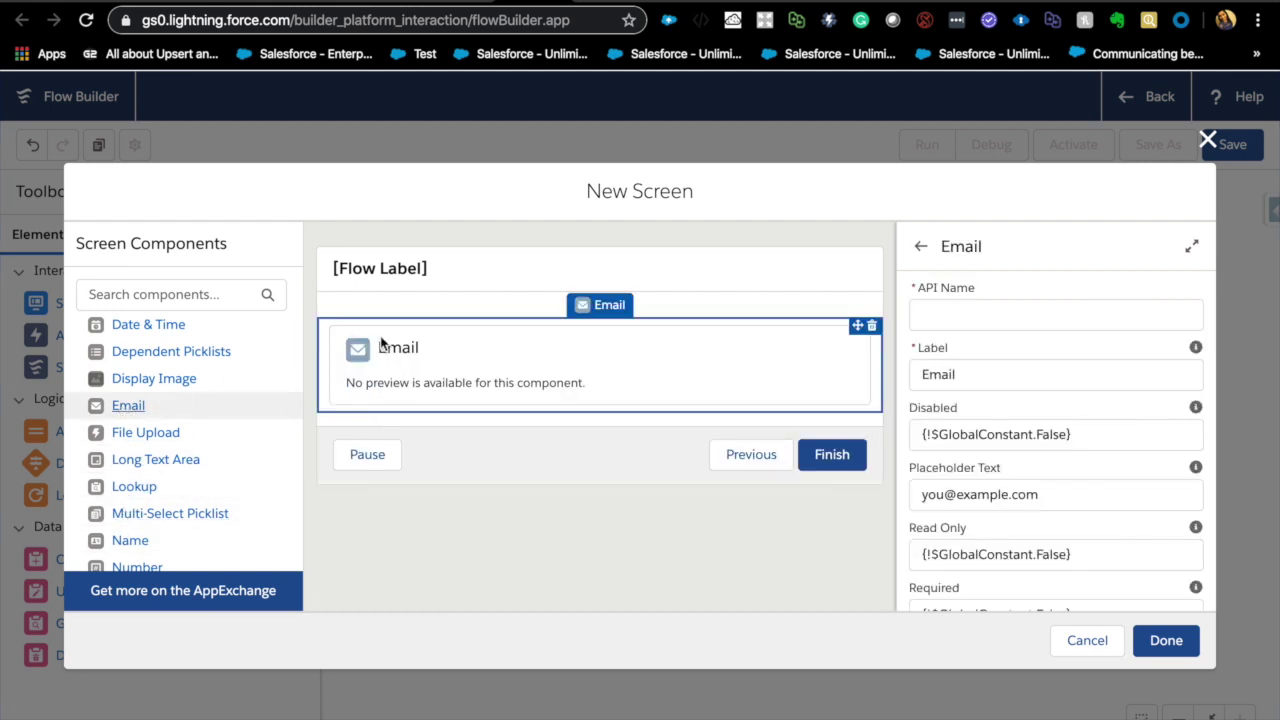
{"action": "left_click", "coordinate": [1026, 320]}
{"action": "type", "text": "varEmail"}
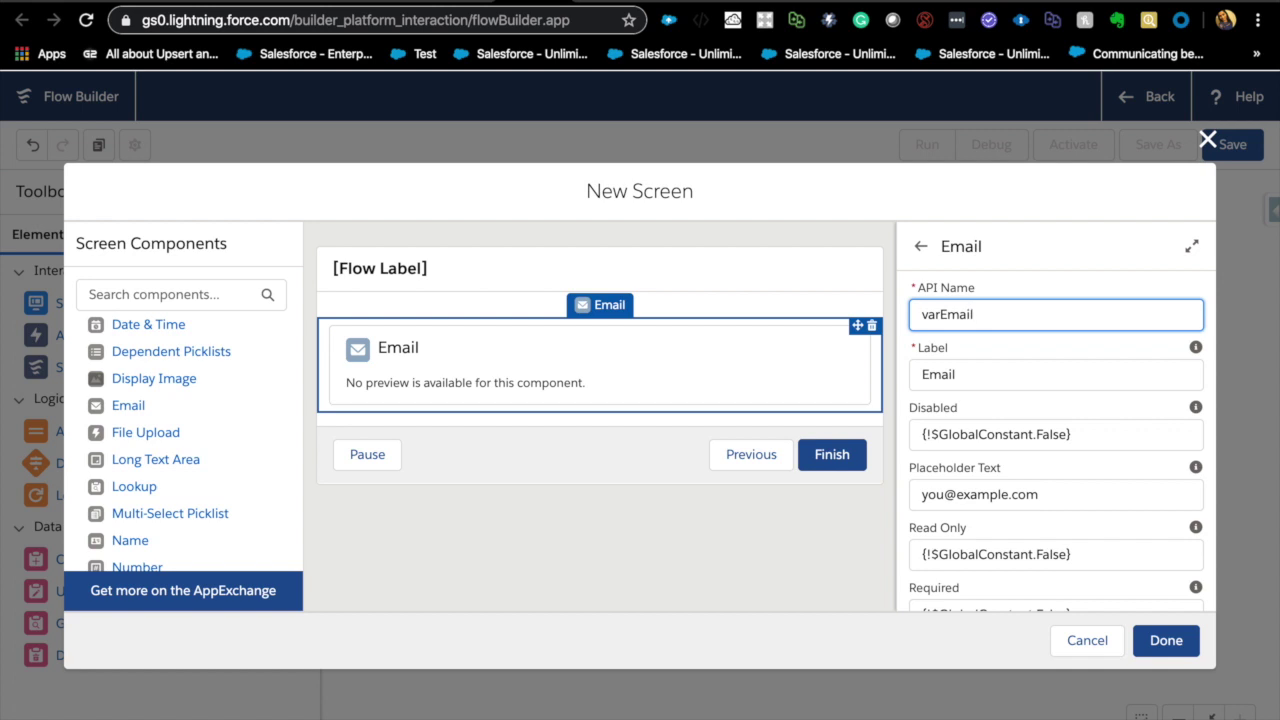
{"action": "left_click", "coordinate": [1116, 282]}
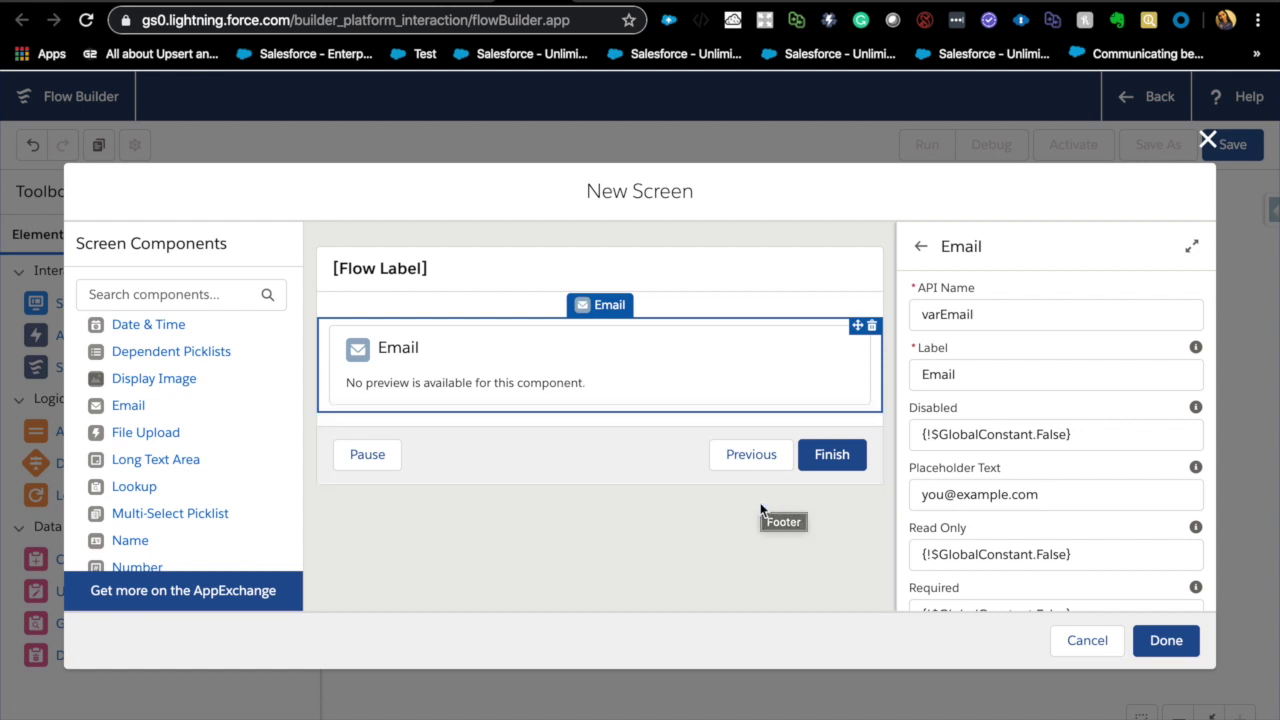
Add a Date & Time component below the Email component and review Email's properties and manually assigned output variables.
{"action": "scroll", "coordinate": [1114, 477], "scroll_direction": "down", "scroll_amount": 5}
{"action": "scroll", "coordinate": [1000, 393], "scroll_direction": "down", "scroll_amount": 5}
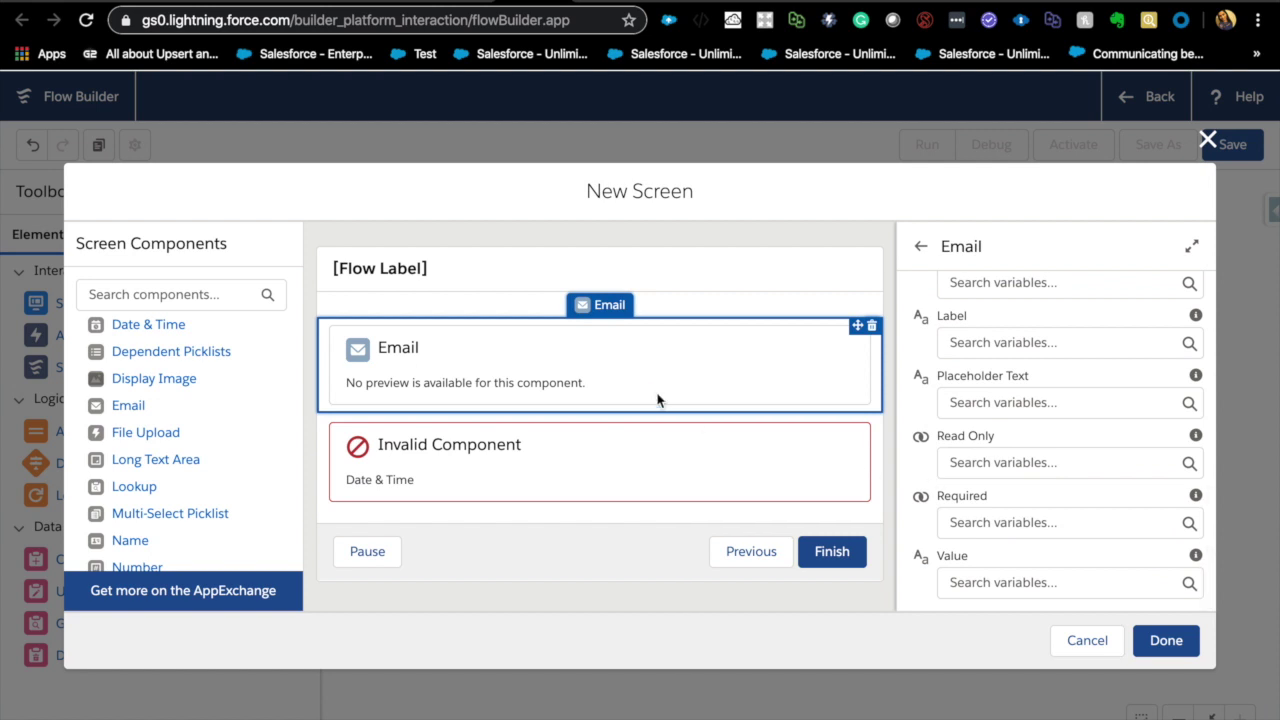
{"action": "scroll", "coordinate": [1168, 540], "scroll_direction": "up", "scroll_amount": 3}
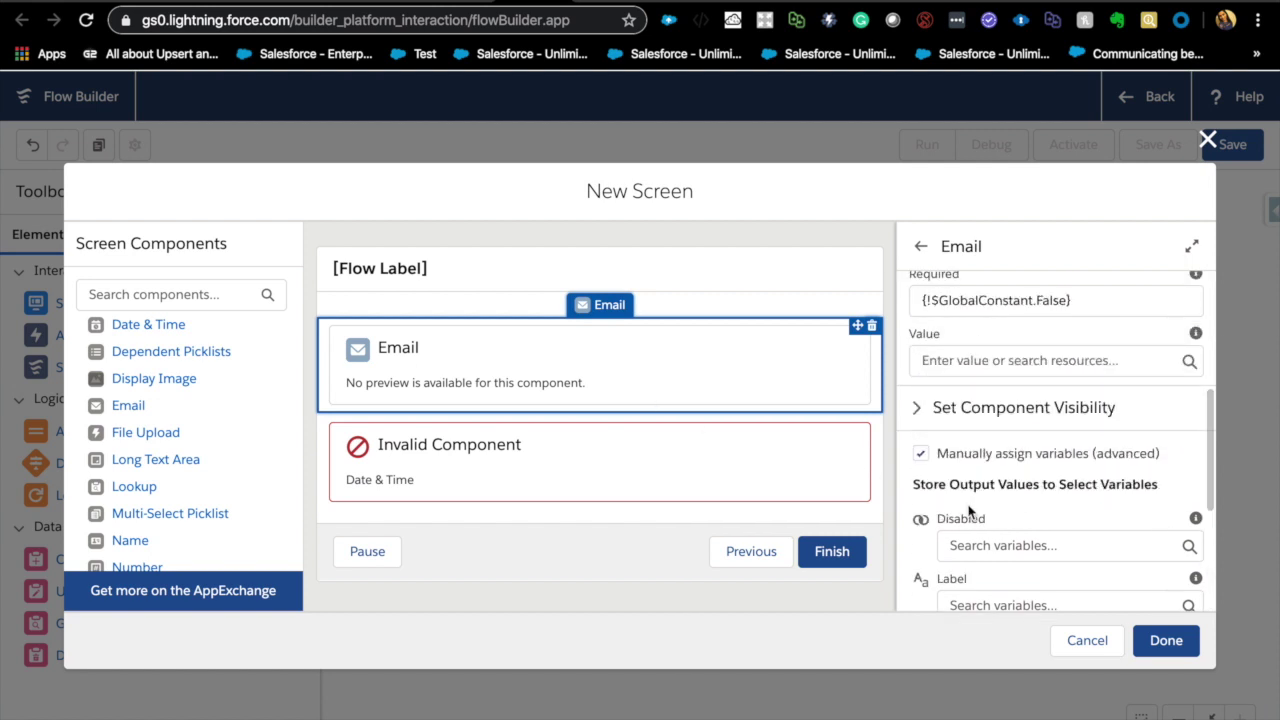
{"action": "scroll", "coordinate": [940, 487], "scroll_direction": "up", "scroll_amount": 5}
{"action": "scroll", "coordinate": [947, 482], "scroll_direction": "down", "scroll_amount": 10}
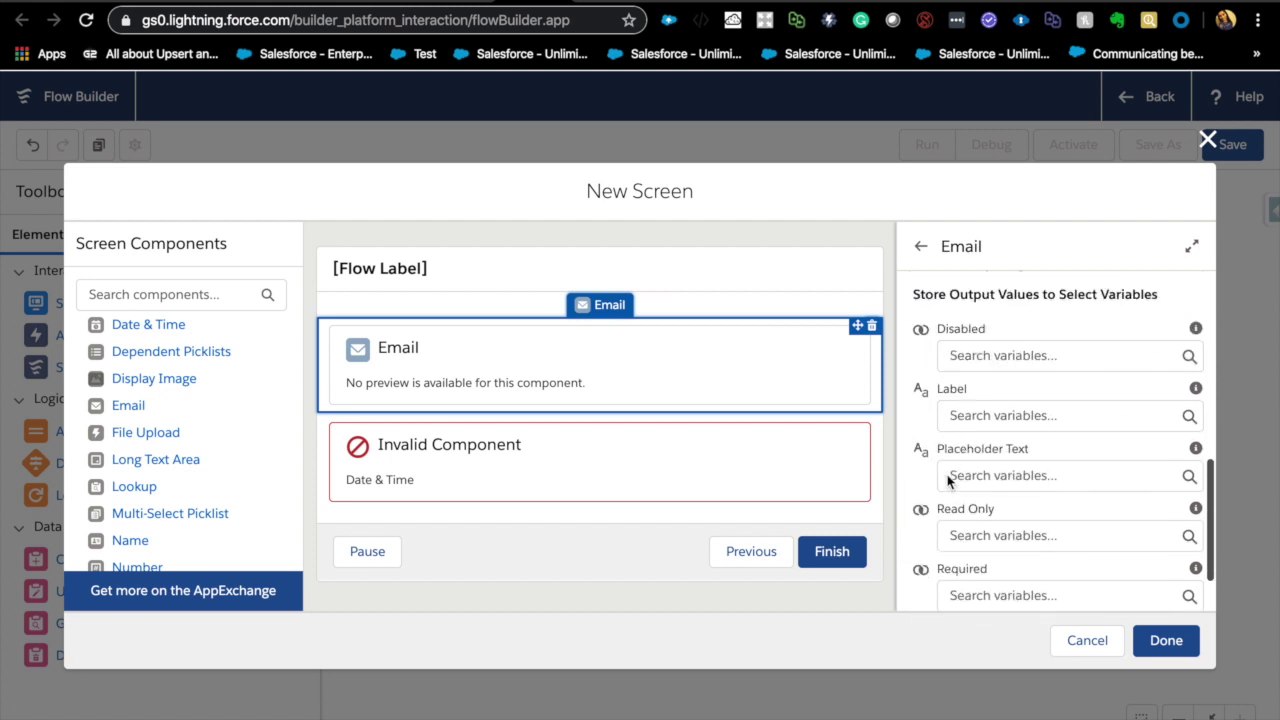
{"action": "scroll", "coordinate": [947, 482], "scroll_direction": "up", "scroll_amount": 10}
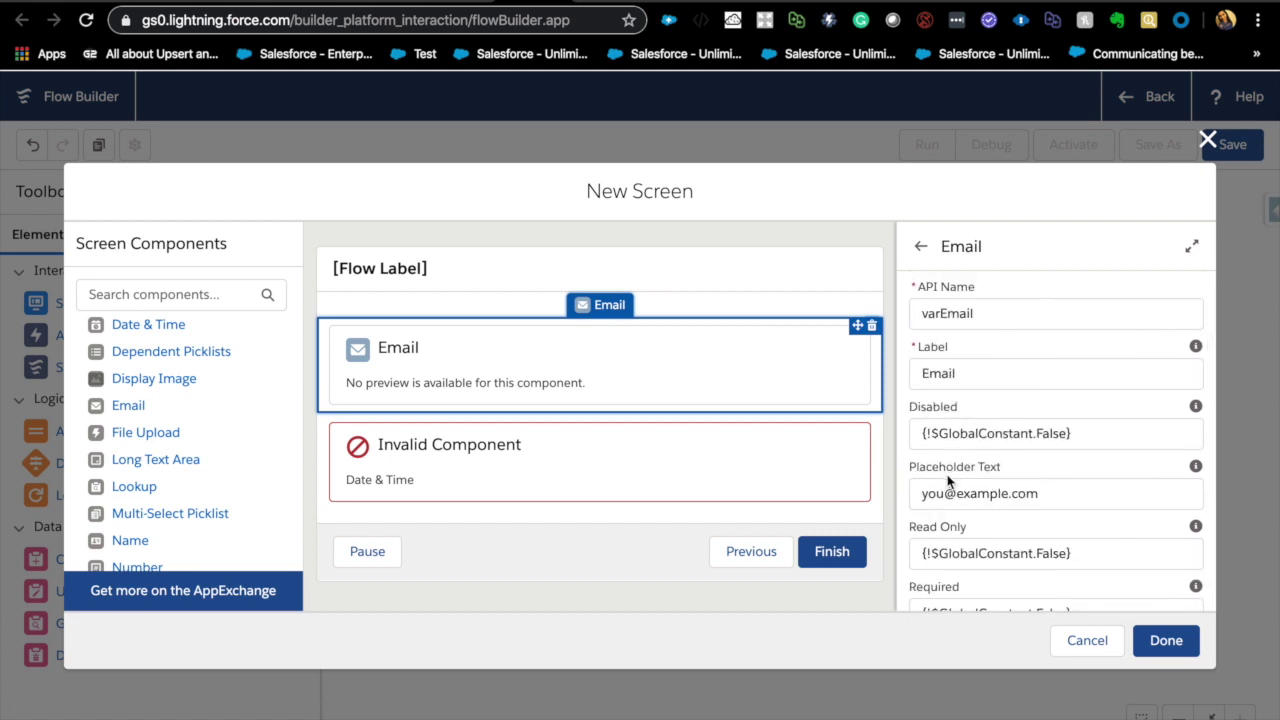
{"action": "scroll", "coordinate": [930, 440], "scroll_direction": "down", "scroll_amount": 8}
Try varEmail as the input validation formula of the Date & Time component and clear the formula.
{"action": "left_click", "coordinate": [677, 424]}
{"action": "scroll", "coordinate": [997, 550], "scroll_direction": "down", "scroll_amount": 1}
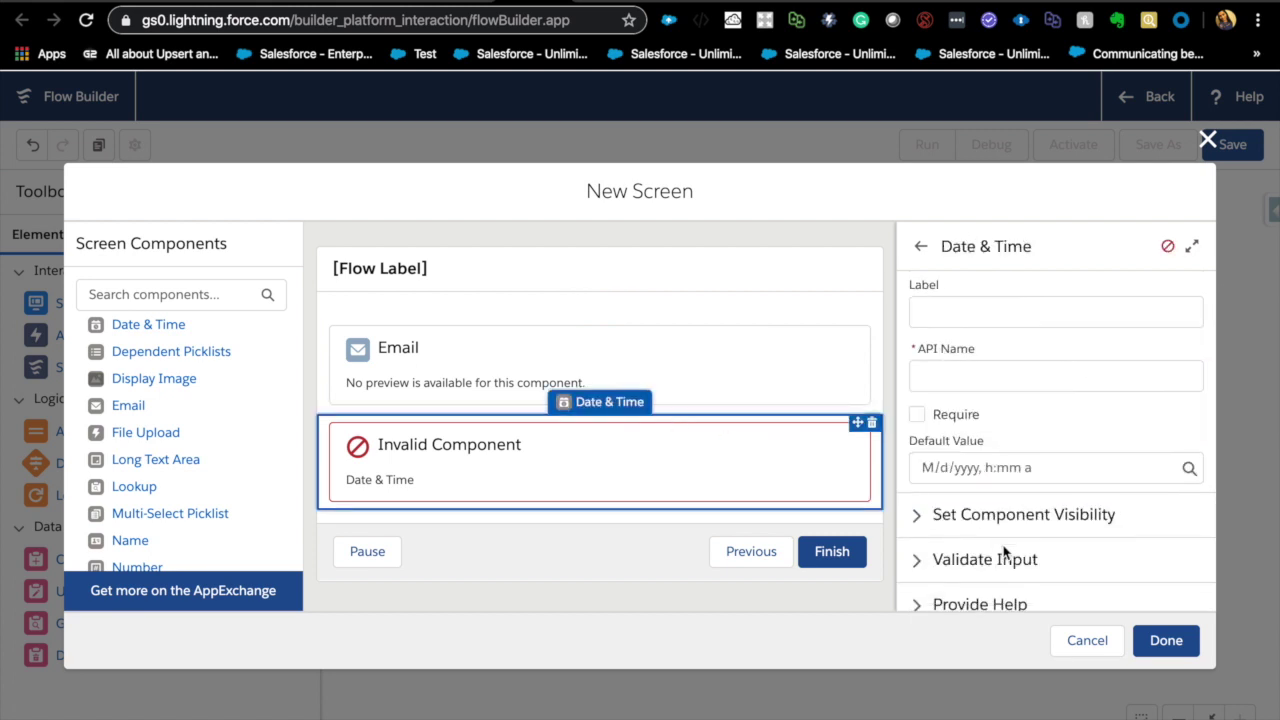
{"action": "left_click", "coordinate": [930, 548]}
{"action": "scroll", "coordinate": [1025, 560], "scroll_direction": "down", "scroll_amount": 5}
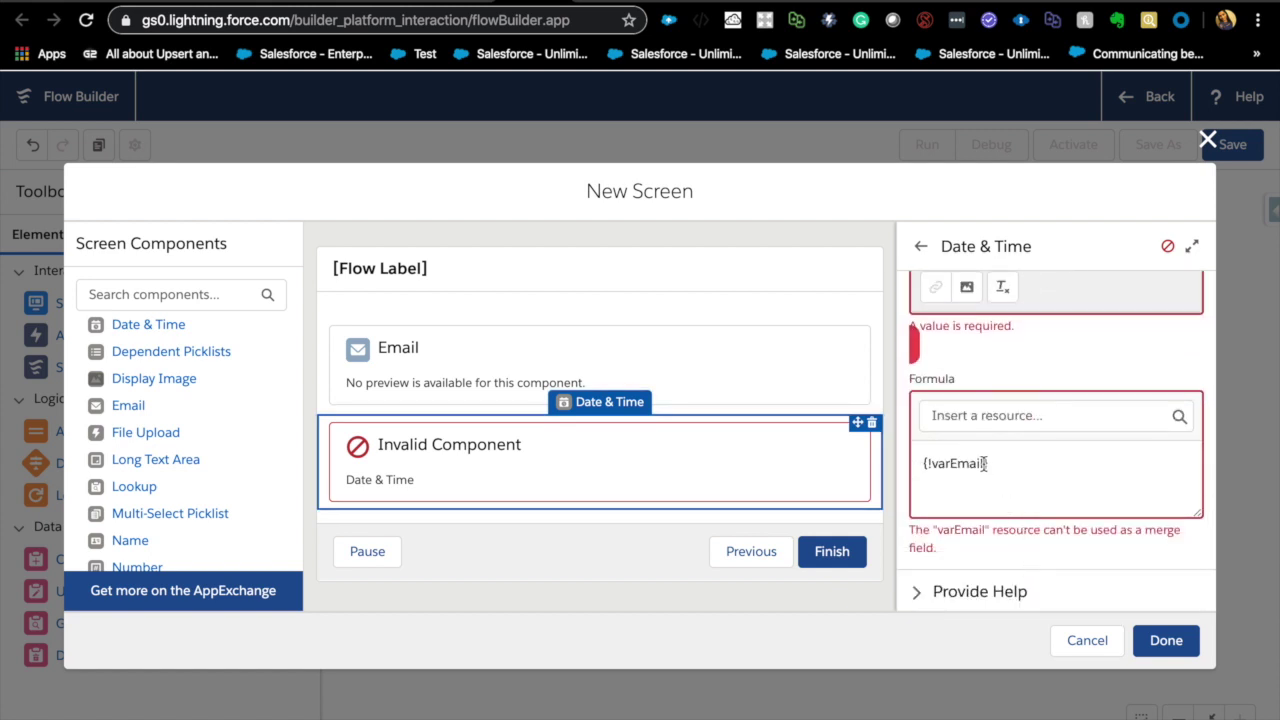
{"action": "triple_click", "coordinate": [985, 463]}
{"action": "key", "text": "BackSpace"}
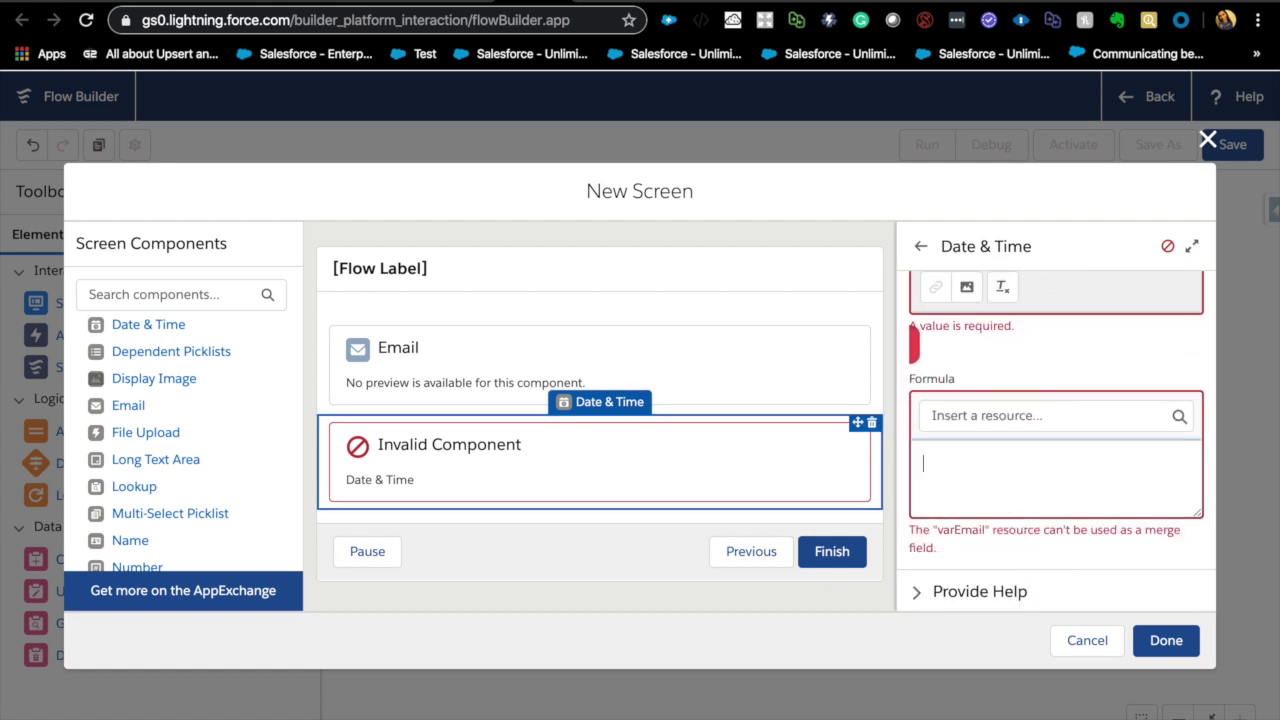
Search the resources for var and insert the varEmail screen component into the Date & Time component's validation formula.
{"action": "left_click", "coordinate": [972, 413]}
{"action": "left_click", "coordinate": [960, 464]}
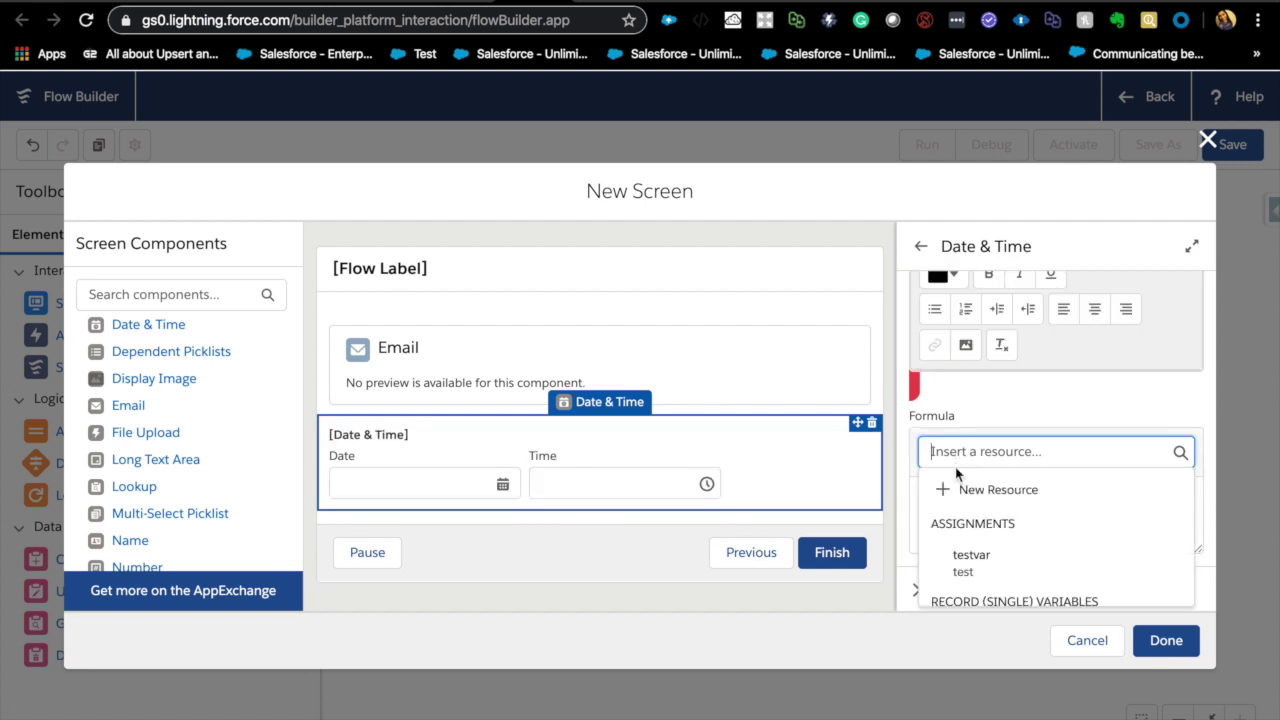
{"action": "scroll", "coordinate": [960, 478], "scroll_direction": "down", "scroll_amount": 1}
{"action": "scroll", "coordinate": [955, 530], "scroll_direction": "up", "scroll_amount": 3}
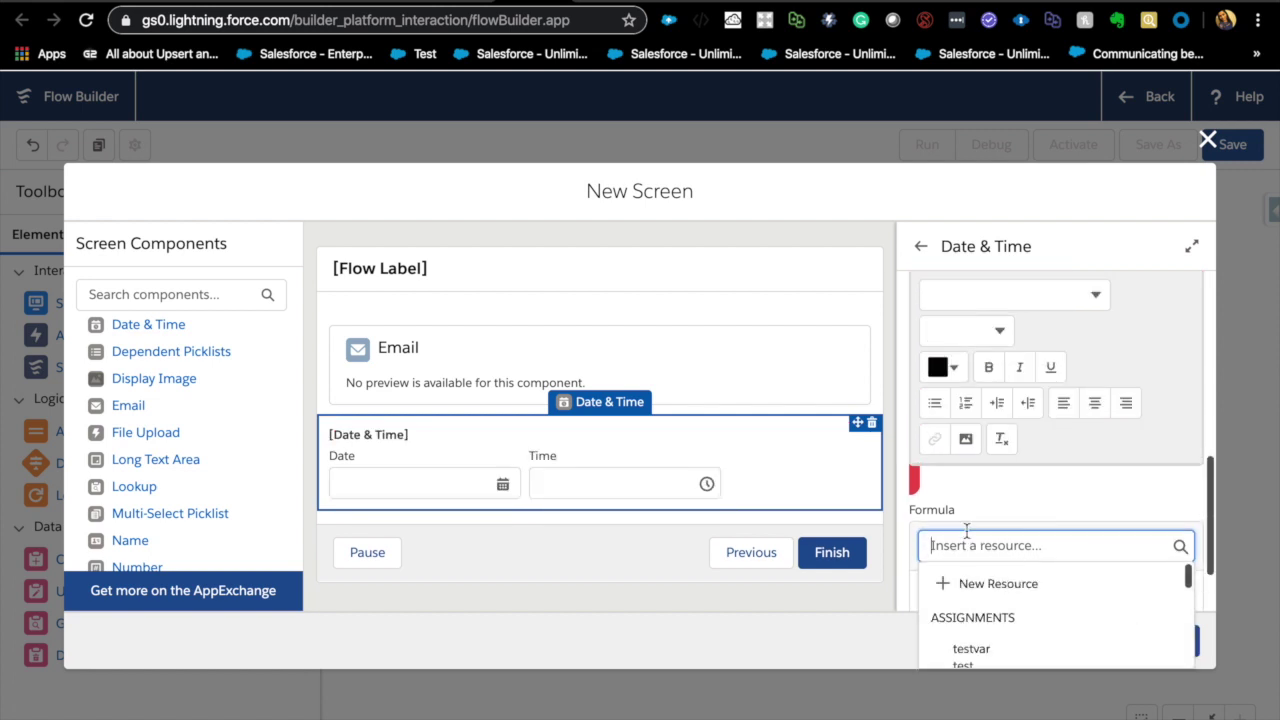
{"action": "scroll", "coordinate": [966, 538], "scroll_direction": "down", "scroll_amount": 1}
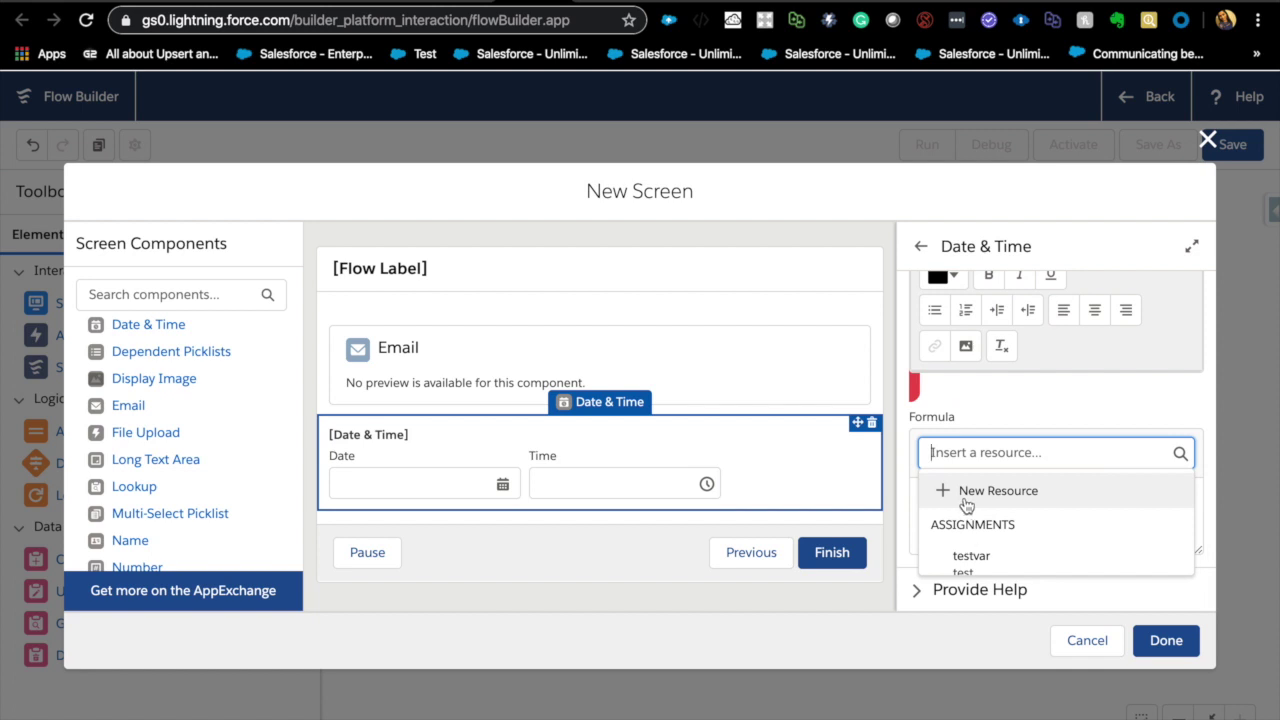
{"action": "type", "text": "tes"}
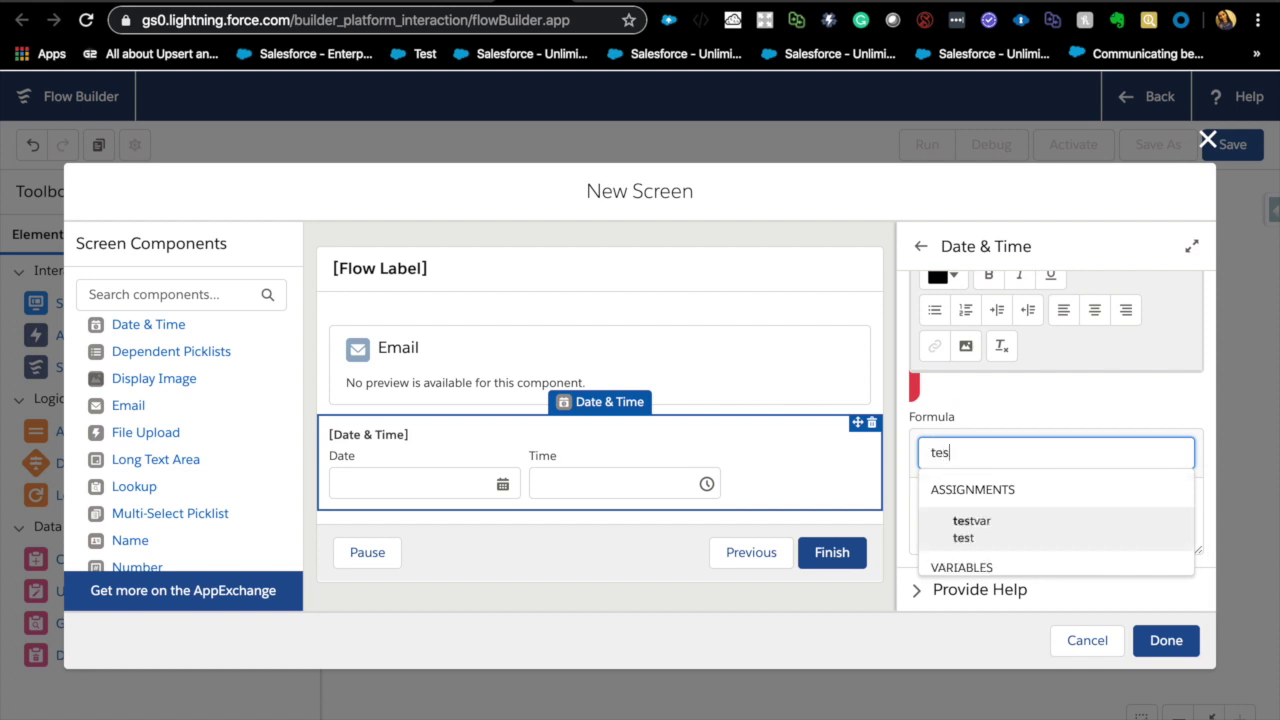
{"action": "key", "text": "BackSpace"}
{"action": "key", "text": "BackSpace"}
{"action": "key", "text": "BackSpace"}
{"action": "type", "text": "var"}
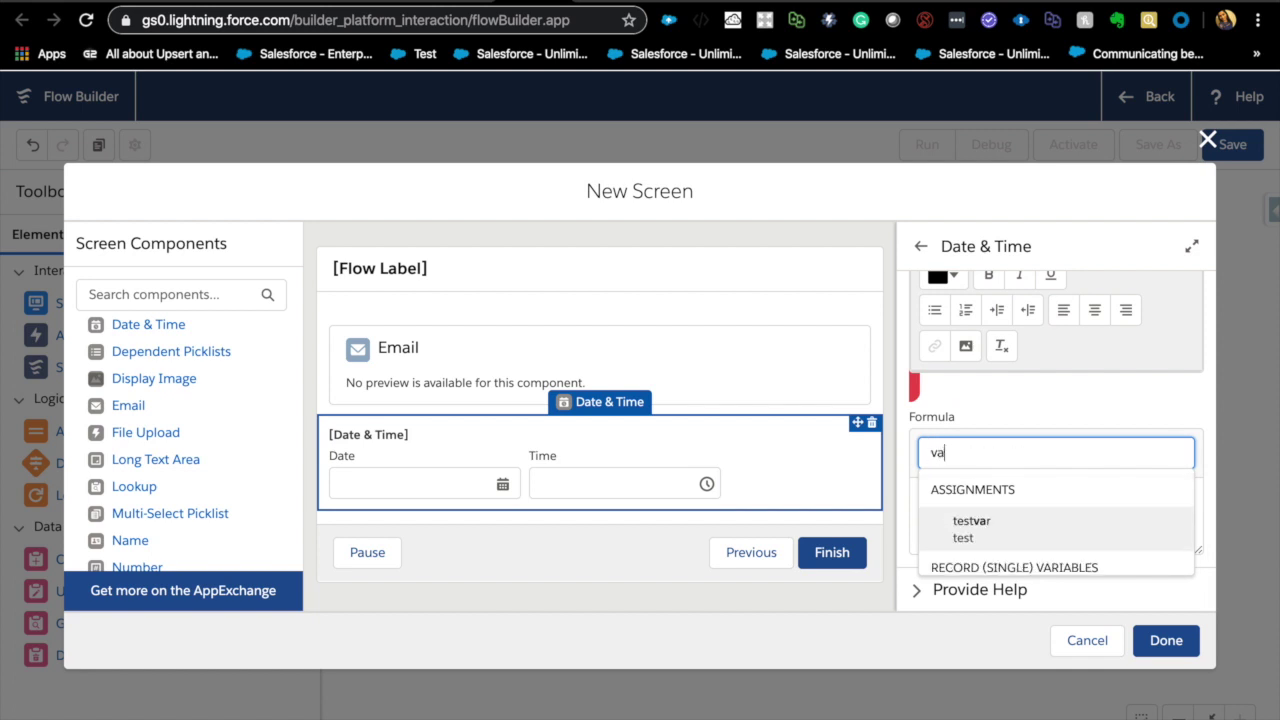
{"action": "scroll", "coordinate": [982, 493], "scroll_direction": "down", "scroll_amount": 3}
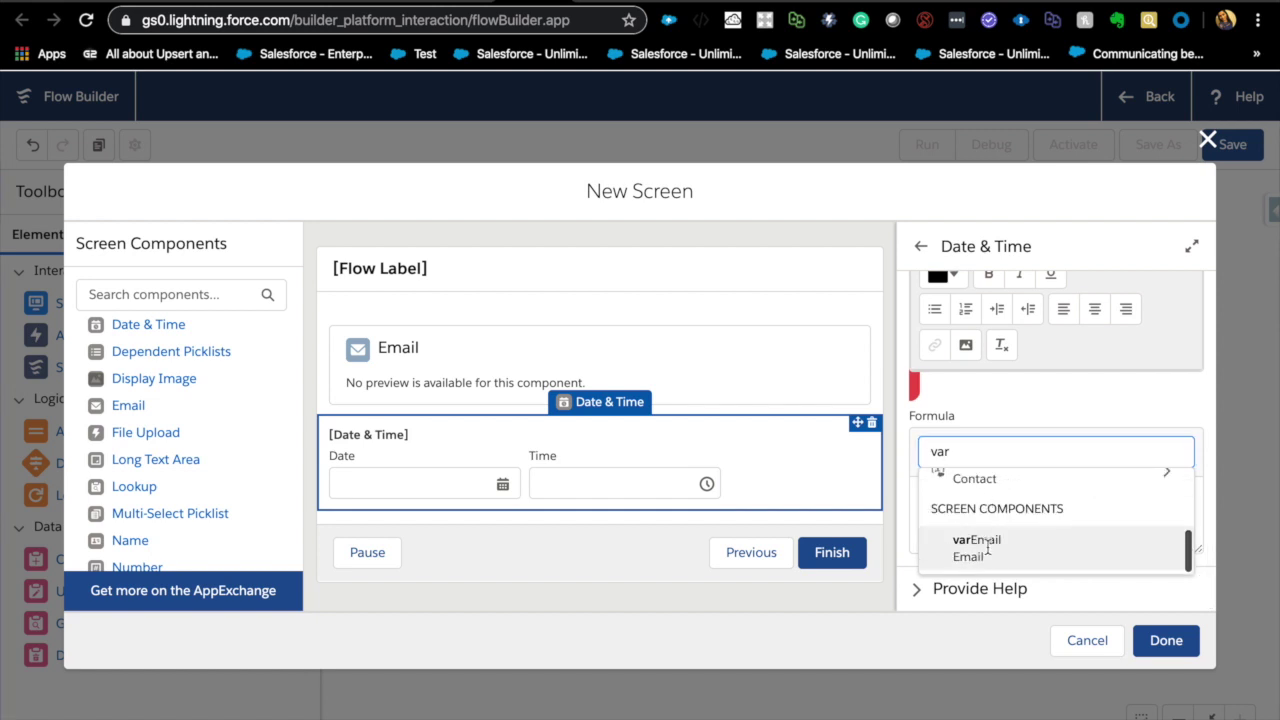
{"action": "left_click", "coordinate": [987, 545]}
{"action": "triple_click", "coordinate": [994, 531]}
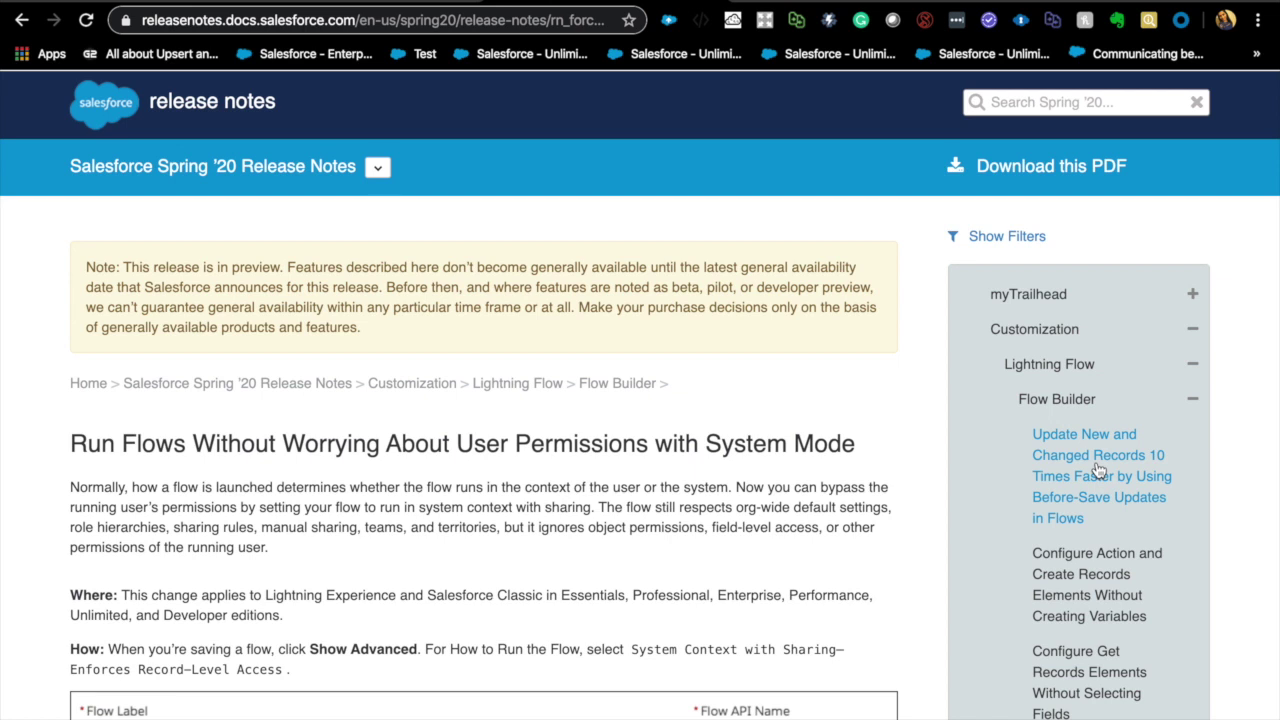
Expand Lightning Flow Management in the Spring '20 release notes contents and look through its topics.
{"action": "scroll", "coordinate": [1094, 510], "scroll_direction": "down", "scroll_amount": 7}
{"action": "scroll", "coordinate": [1088, 512], "scroll_direction": "down", "scroll_amount": 8}
{"action": "scroll", "coordinate": [1088, 512], "scroll_direction": "up", "scroll_amount": 4}
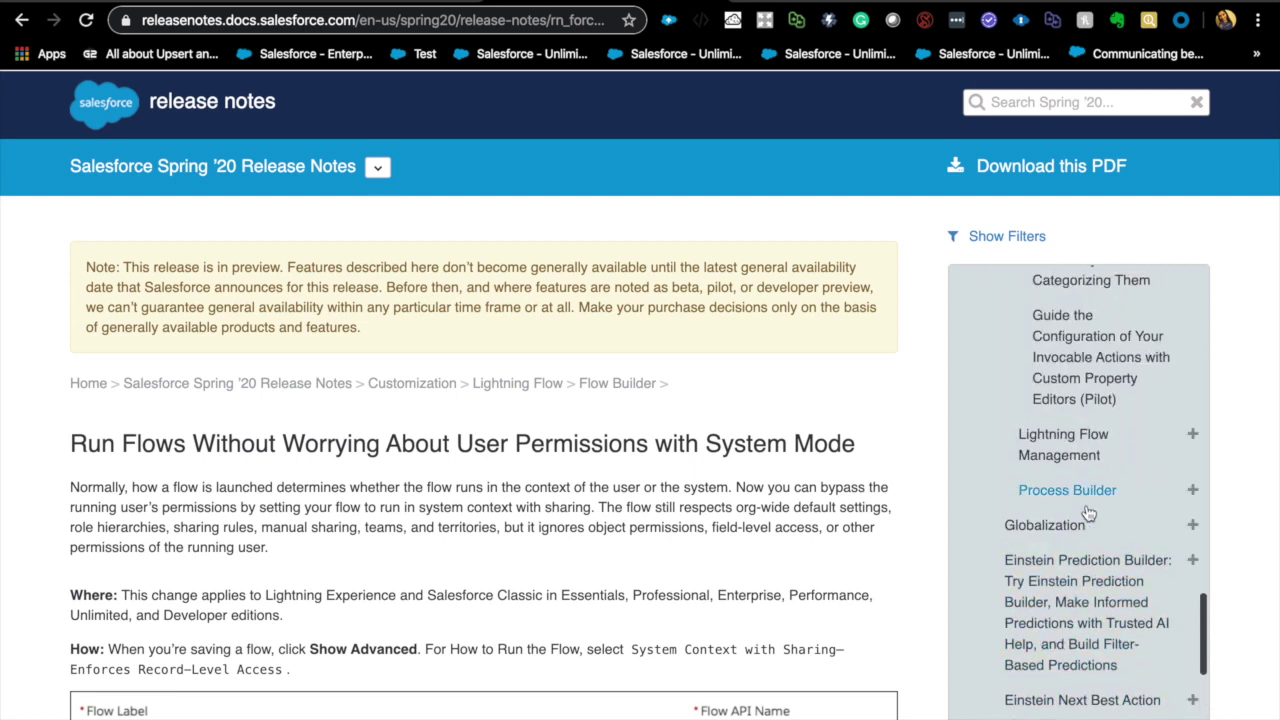
{"action": "left_click", "coordinate": [1108, 440]}
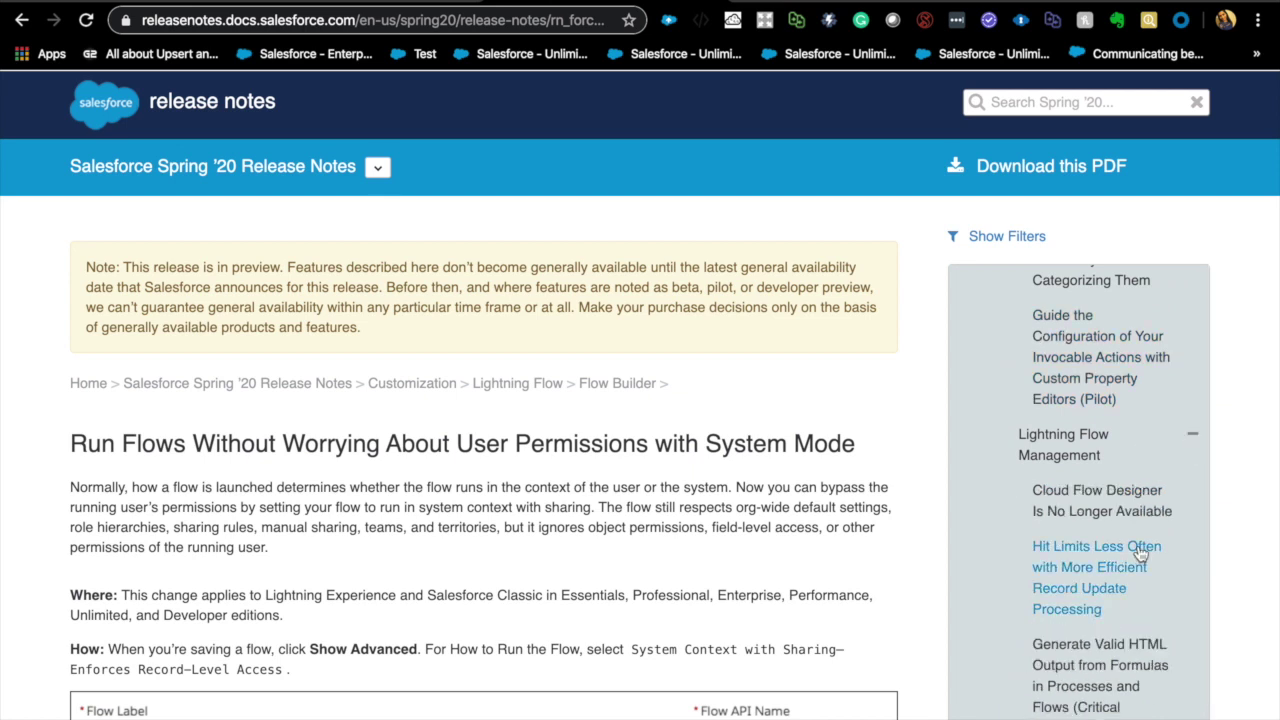
{"action": "scroll", "coordinate": [1140, 555], "scroll_direction": "down", "scroll_amount": 4}
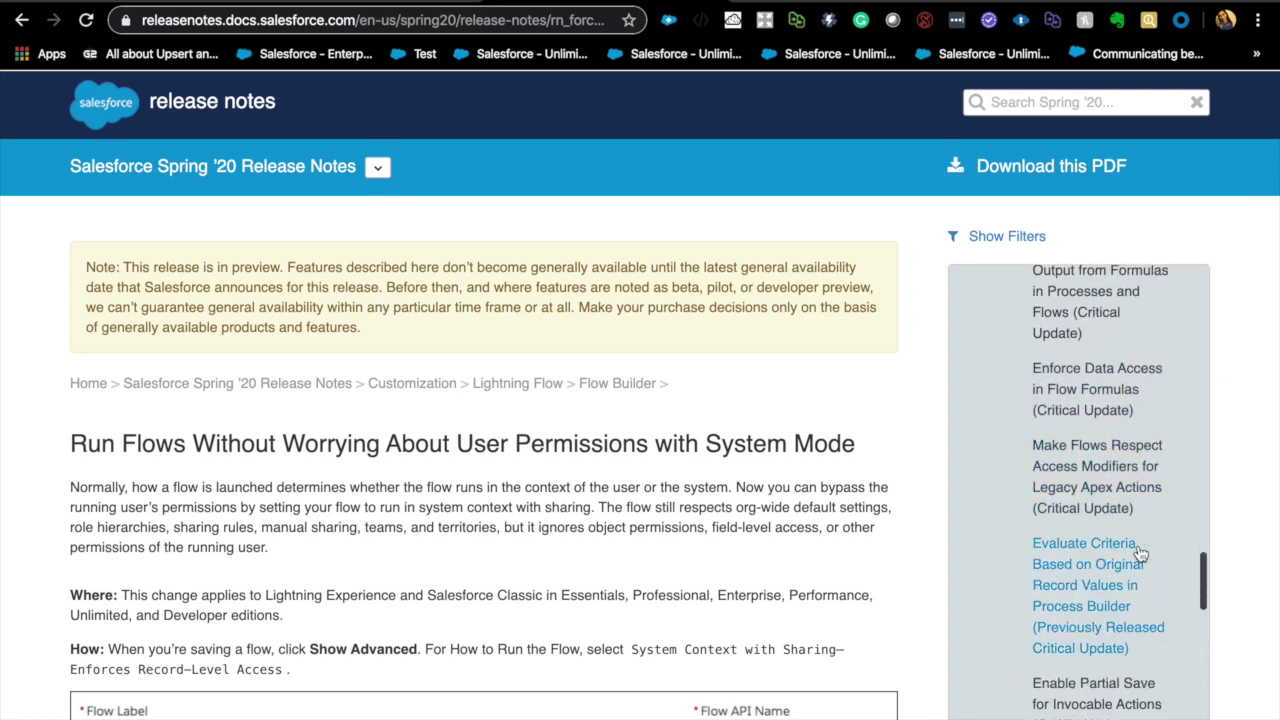
{"action": "scroll", "coordinate": [1140, 555], "scroll_direction": "down", "scroll_amount": 2}
{"action": "scroll", "coordinate": [1140, 555], "scroll_direction": "up", "scroll_amount": 1}
{"action": "scroll", "coordinate": [1140, 555], "scroll_direction": "up", "scroll_amount": 5}
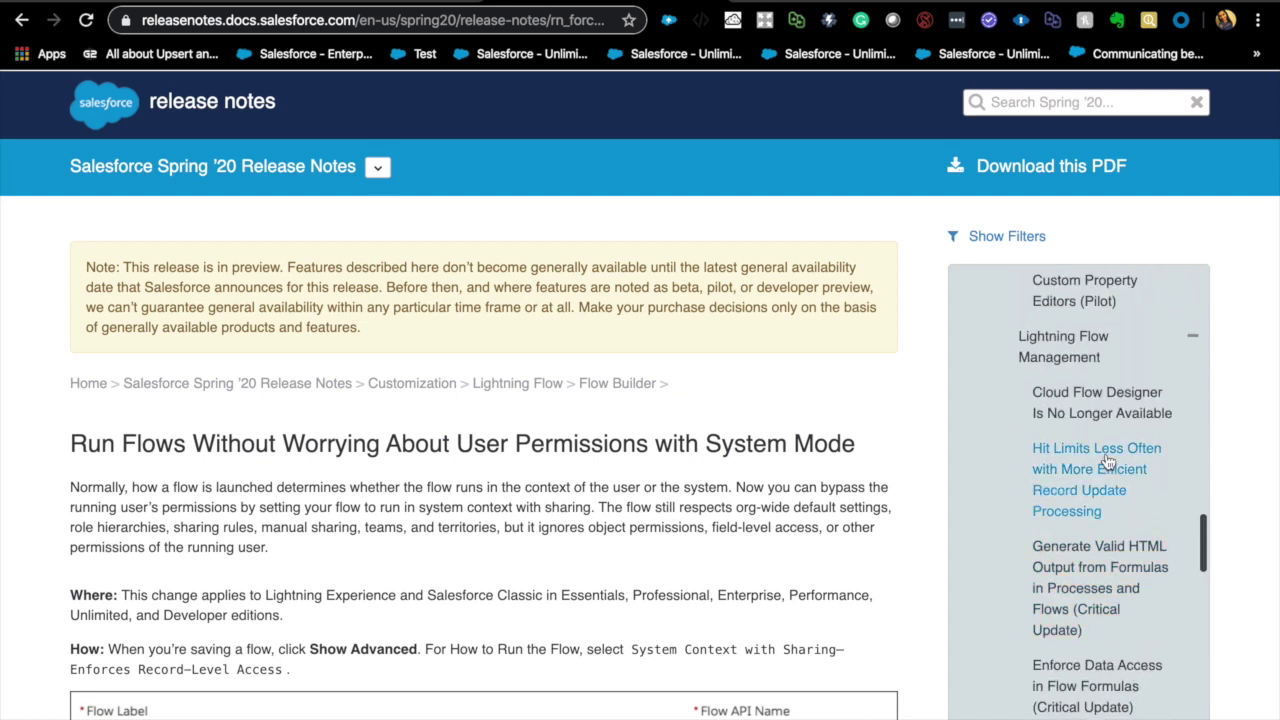
Open the release note Hit Limits Less Often with More Efficient Record Update Processing and read its main paragraph.
{"action": "left_click", "coordinate": [1103, 490]}
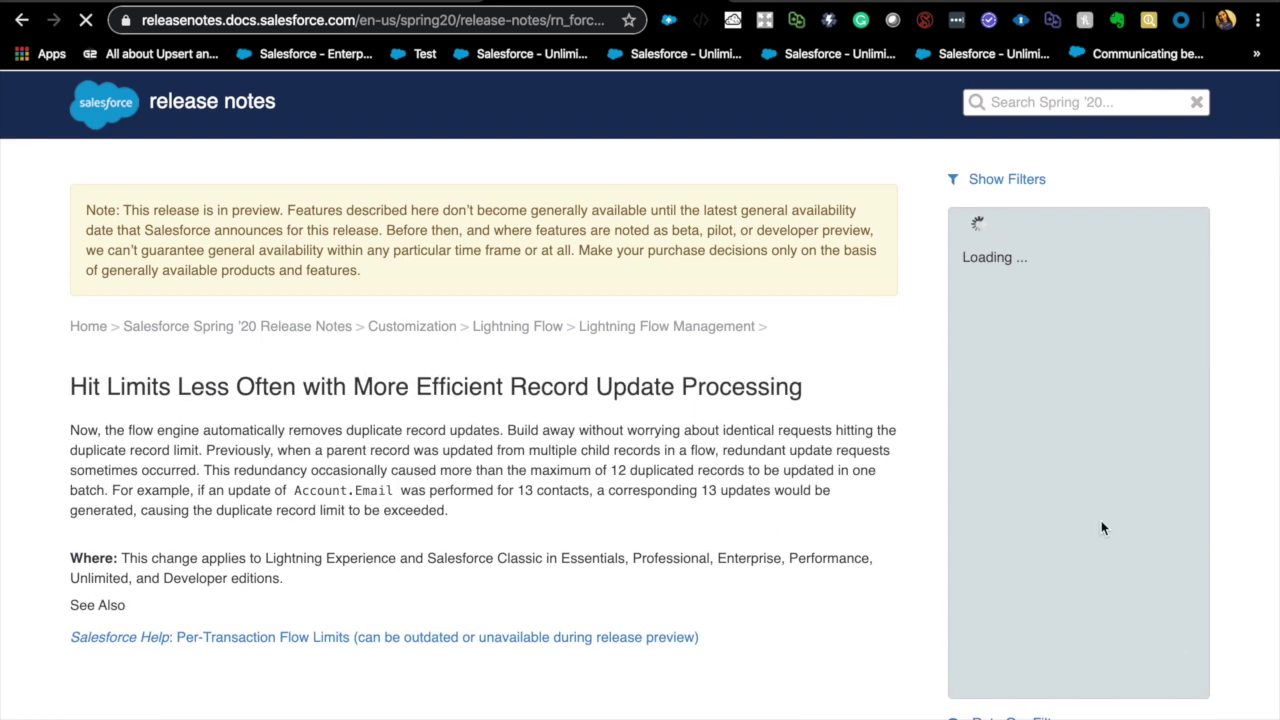
{"action": "triple_click", "coordinate": [622, 490]}
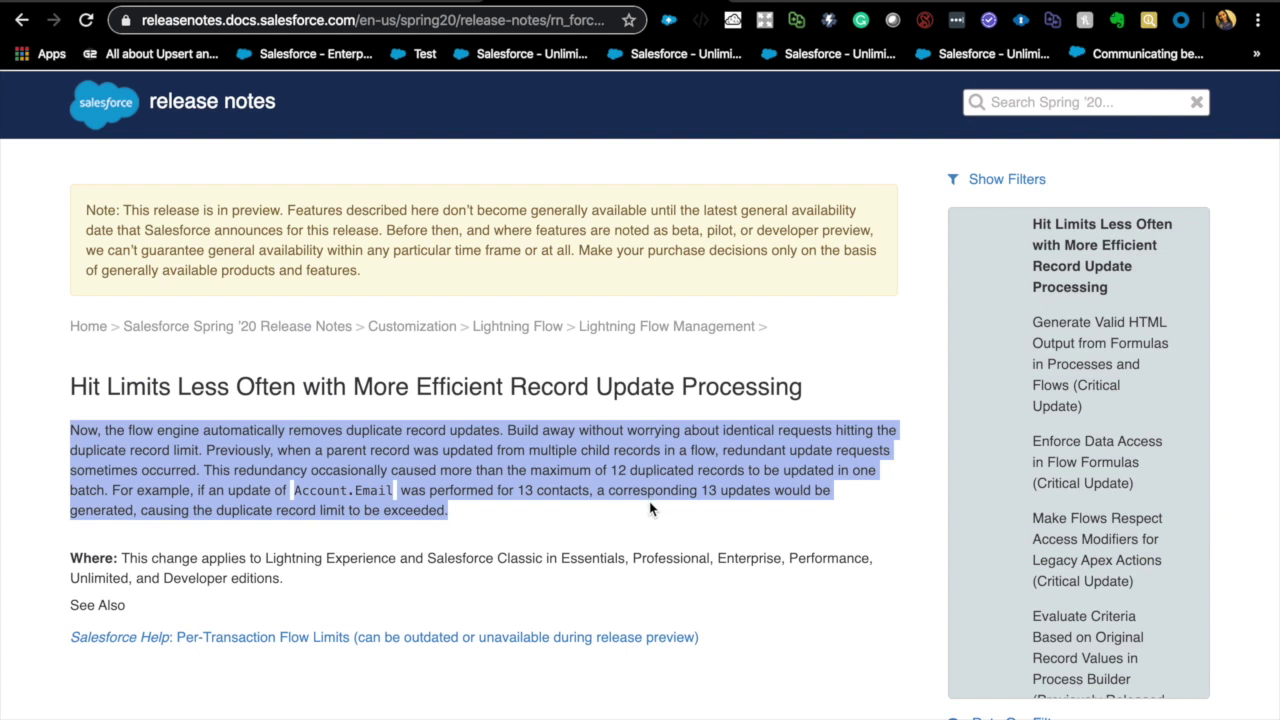
{"action": "double_click", "coordinate": [806, 490]}
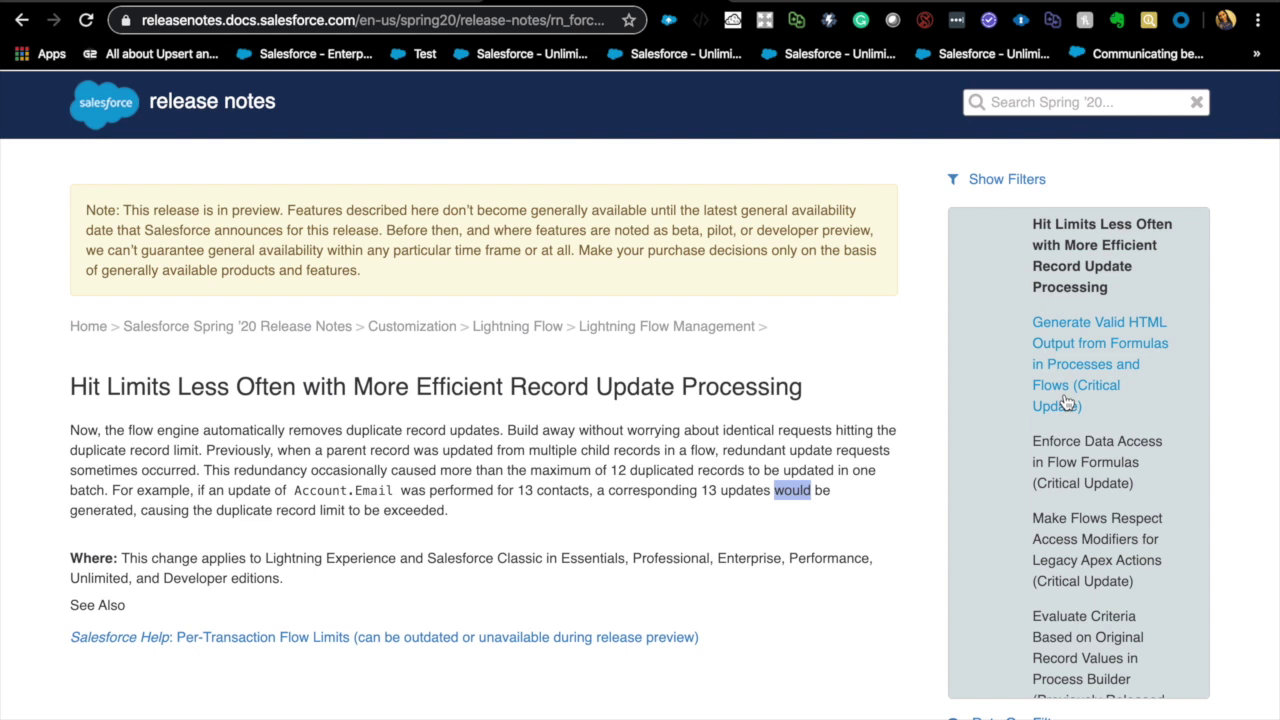
Open the critical update note Generate Valid HTML Output from Formulas in Processes and Flows and read down to its activation steps.
{"action": "key", "text": "ctrl+Left"}
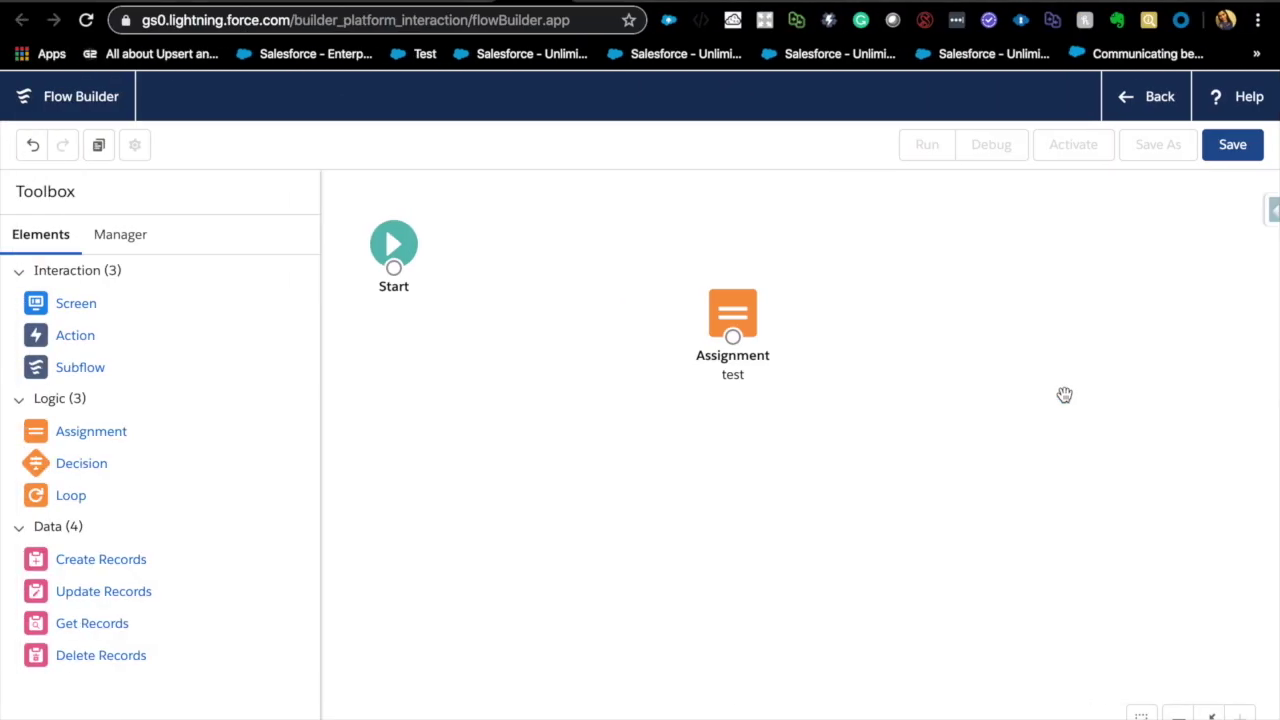
{"action": "key", "text": "ctrl+Right"}
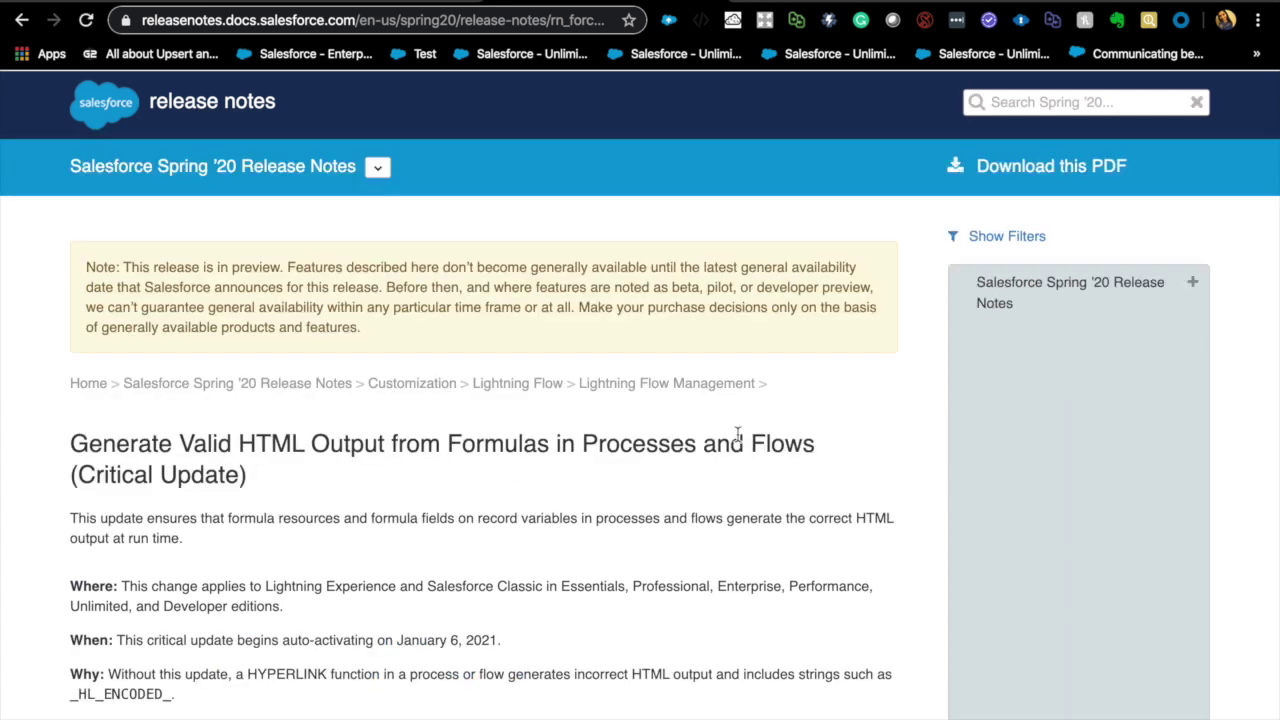
{"action": "scroll", "coordinate": [737, 433], "scroll_direction": "down", "scroll_amount": 5}
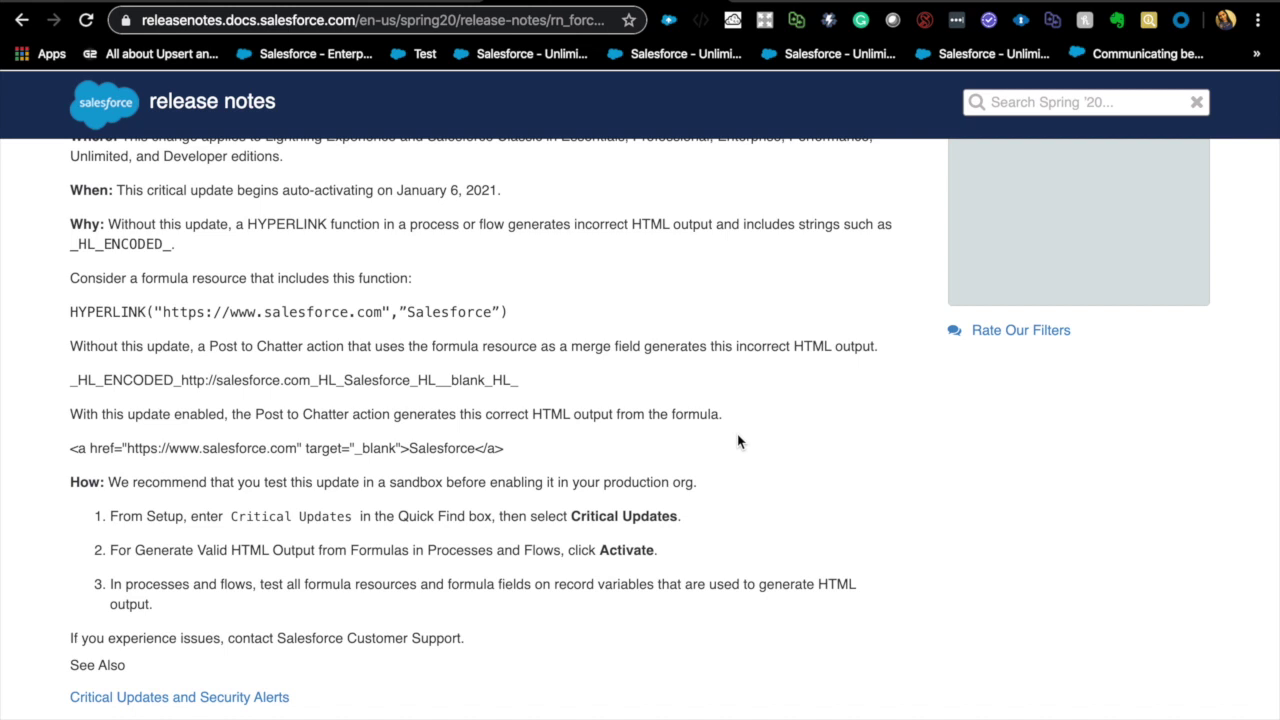
Switch to the Salesforce Sales app, open a recently viewed lead and examine its details down to the Description field.
{"action": "key", "text": "ctrl+Left"}
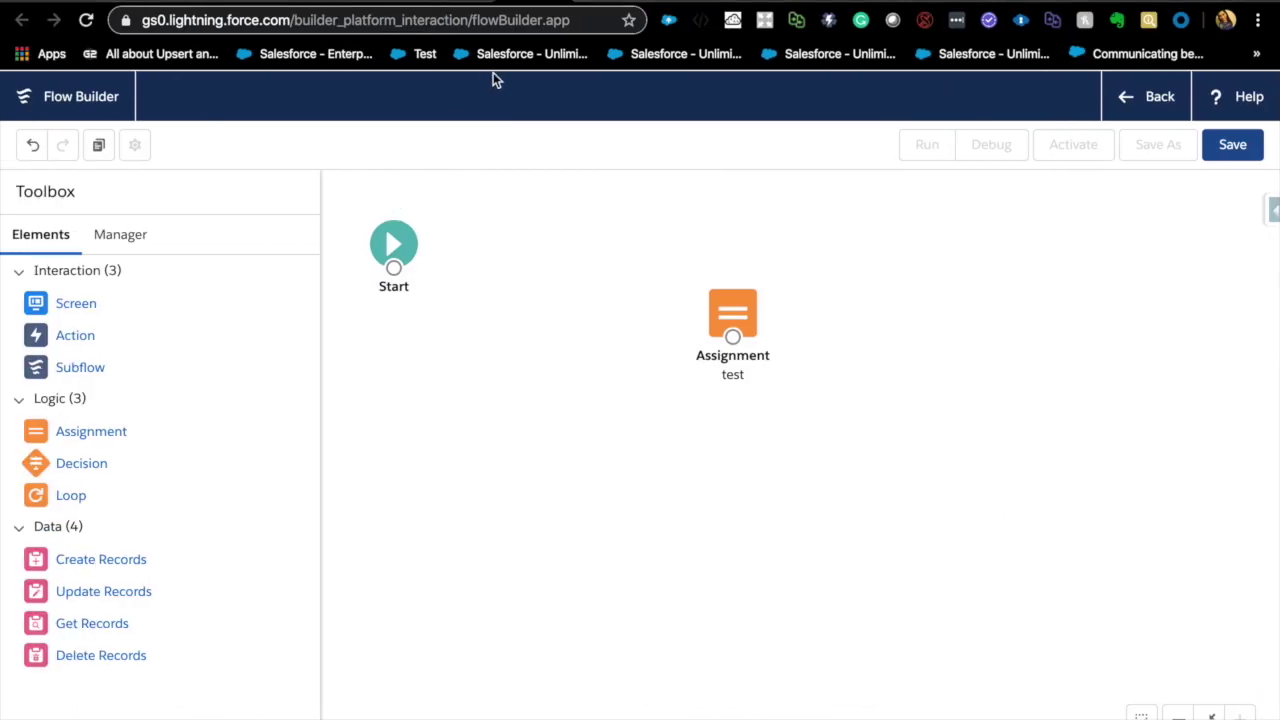
{"action": "key", "text": "ctrl+Right"}
{"action": "left_click", "coordinate": [362, 140]}
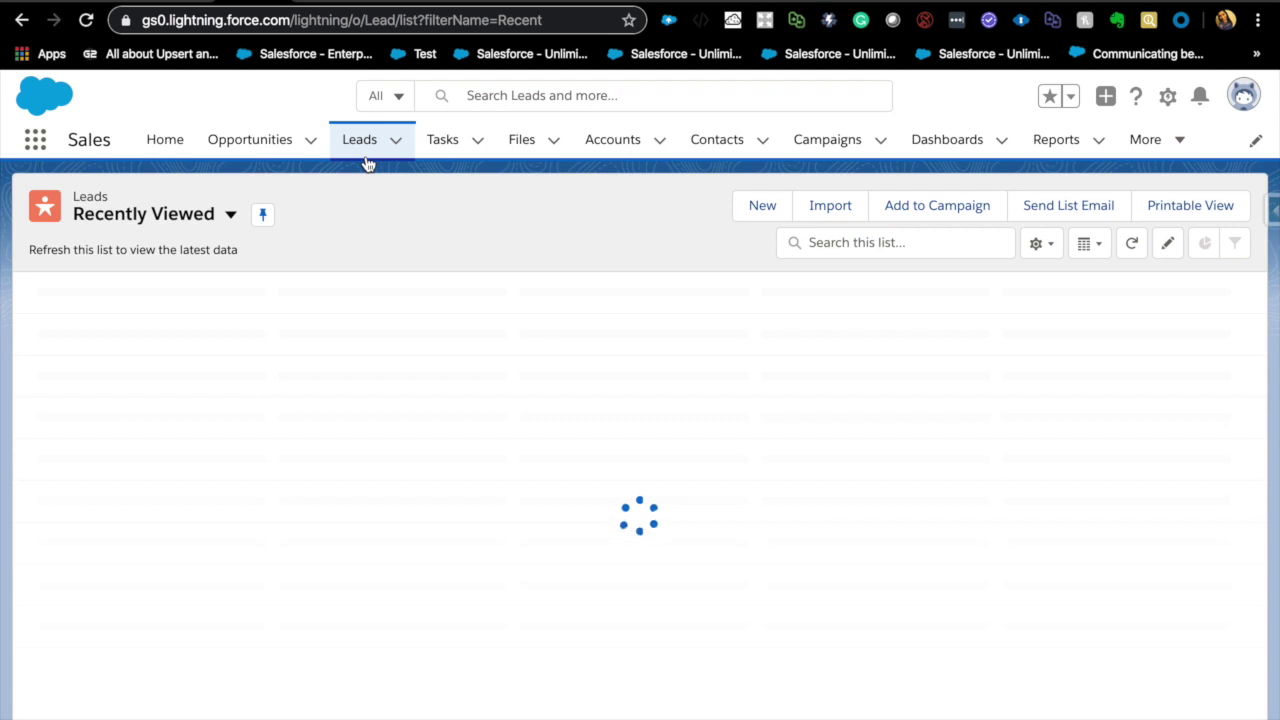
{"action": "left_click", "coordinate": [135, 320]}
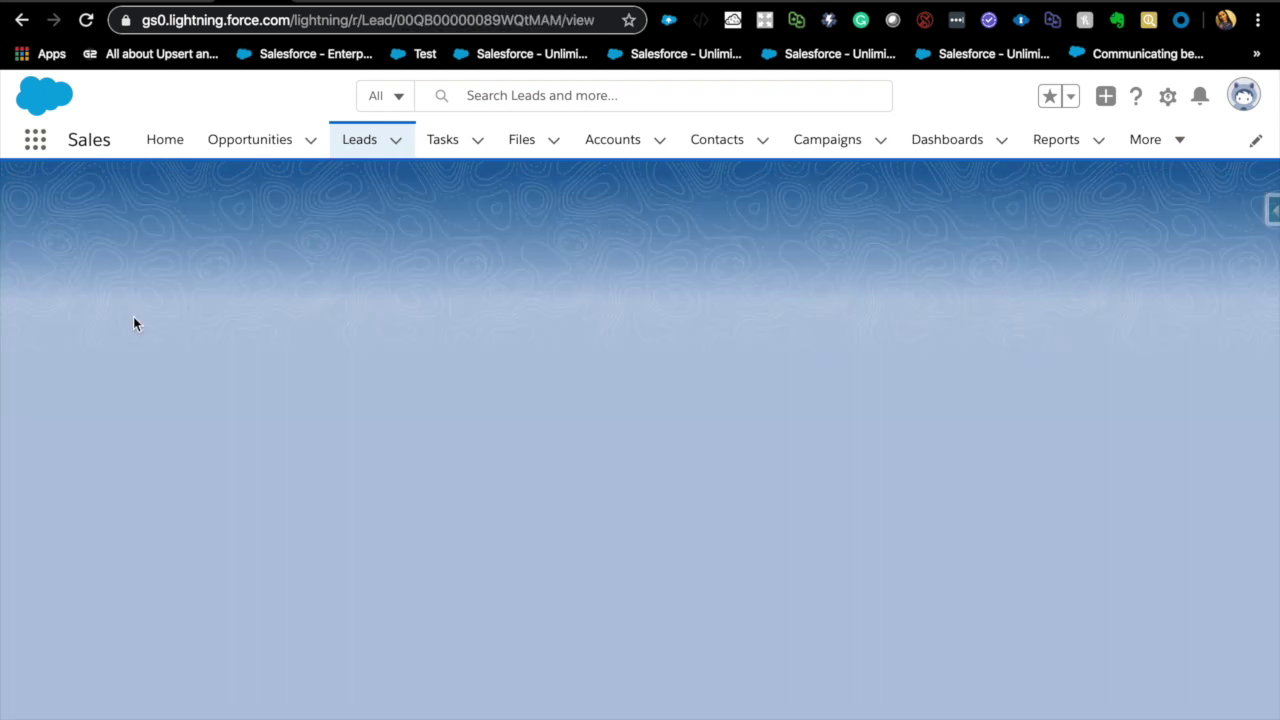
{"action": "scroll", "coordinate": [172, 537], "scroll_direction": "down", "scroll_amount": 2}
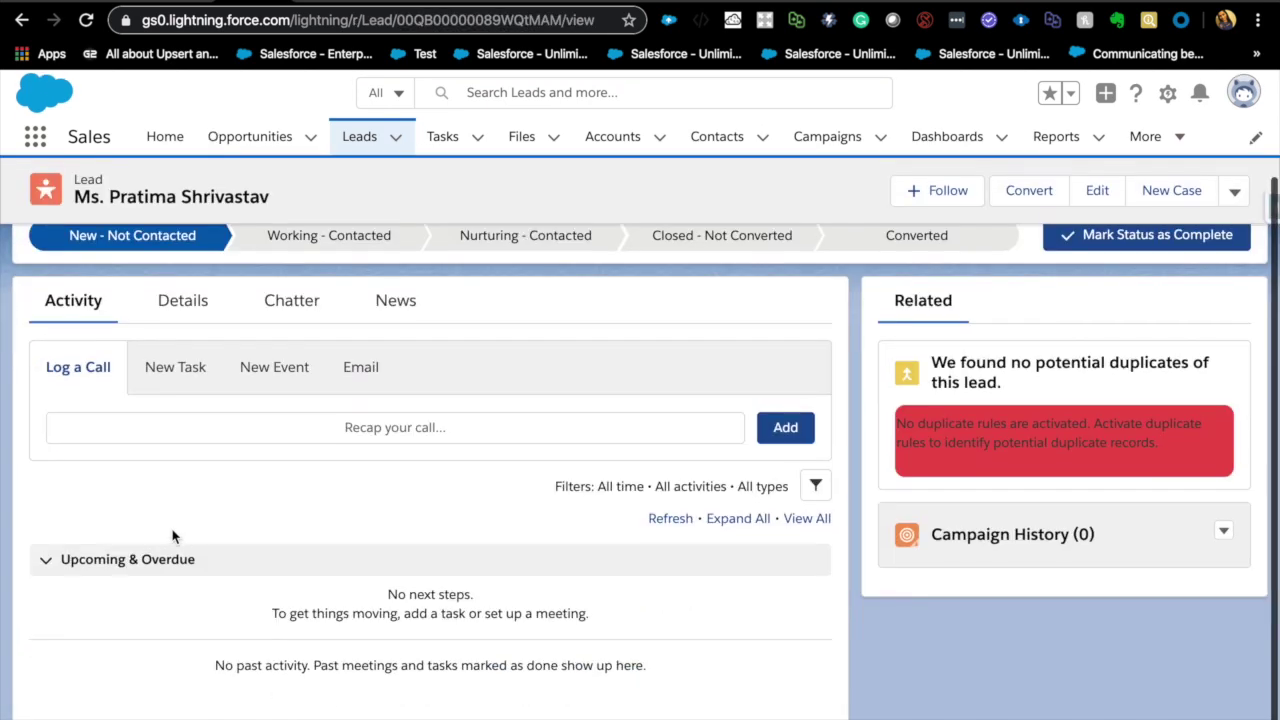
{"action": "left_click", "coordinate": [216, 305]}
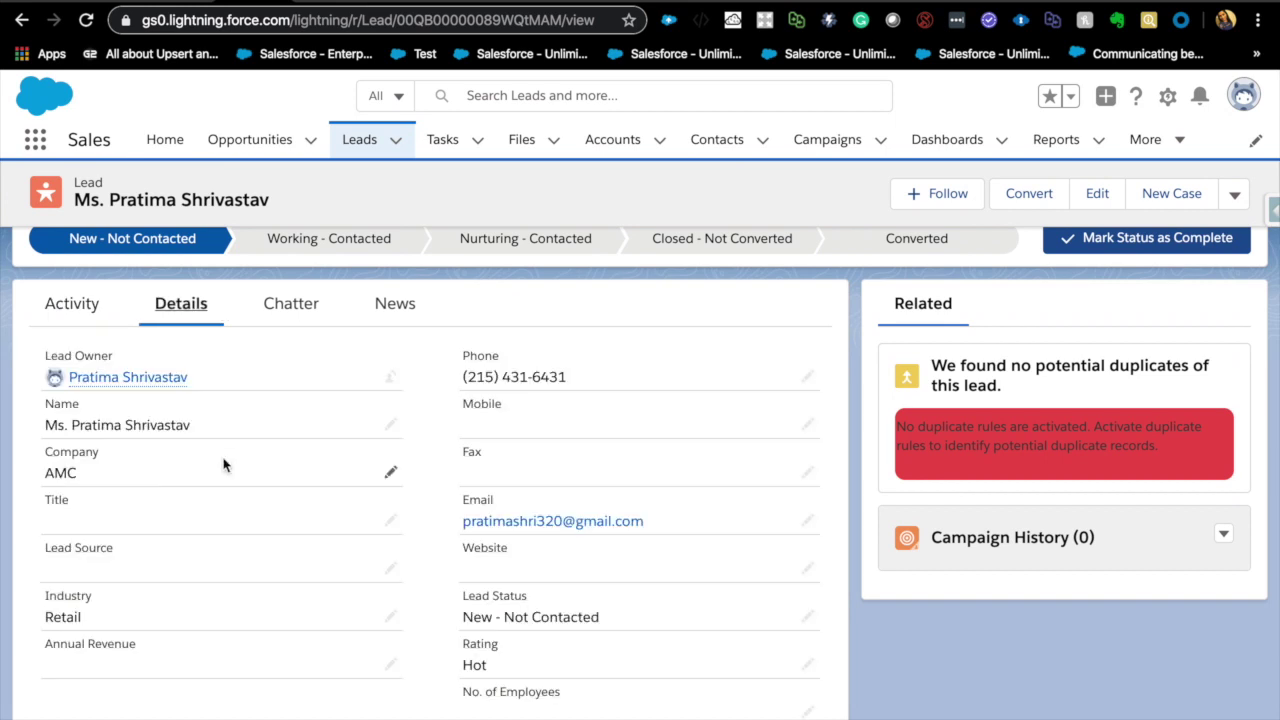
{"action": "scroll", "coordinate": [224, 464], "scroll_direction": "down", "scroll_amount": 4}
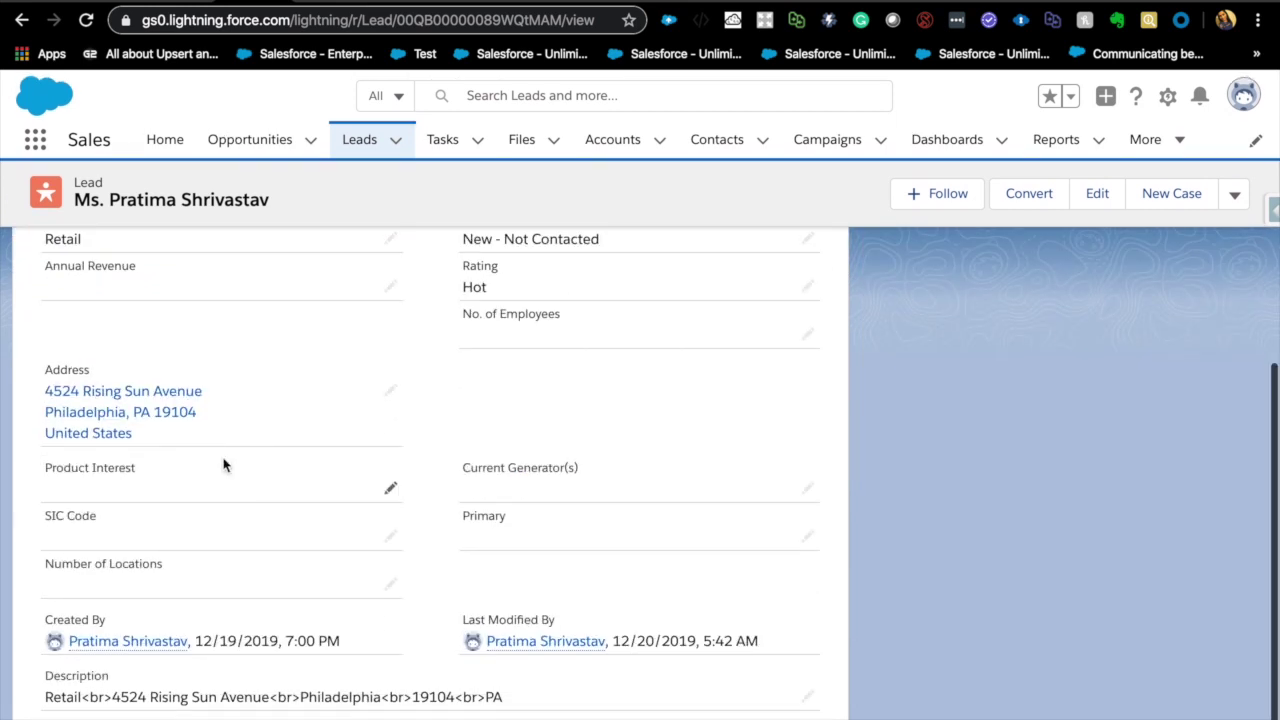
Open the lead's Description for editing, highlight its first <br> tag and compare it with the HTML output release note.
{"action": "double_click", "coordinate": [94, 697]}
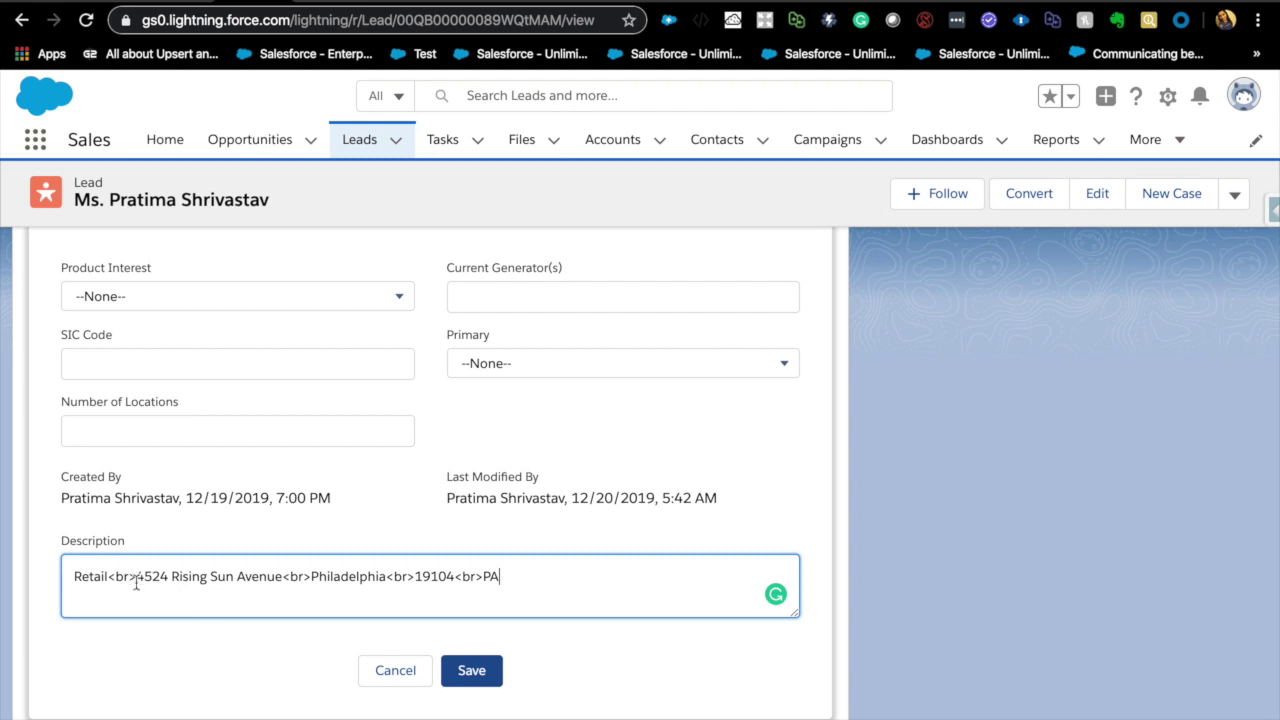
{"action": "left_click_drag", "start_coordinate": [138, 580], "coordinate": [111, 573]}
{"action": "key", "text": "ctrl+Right"}
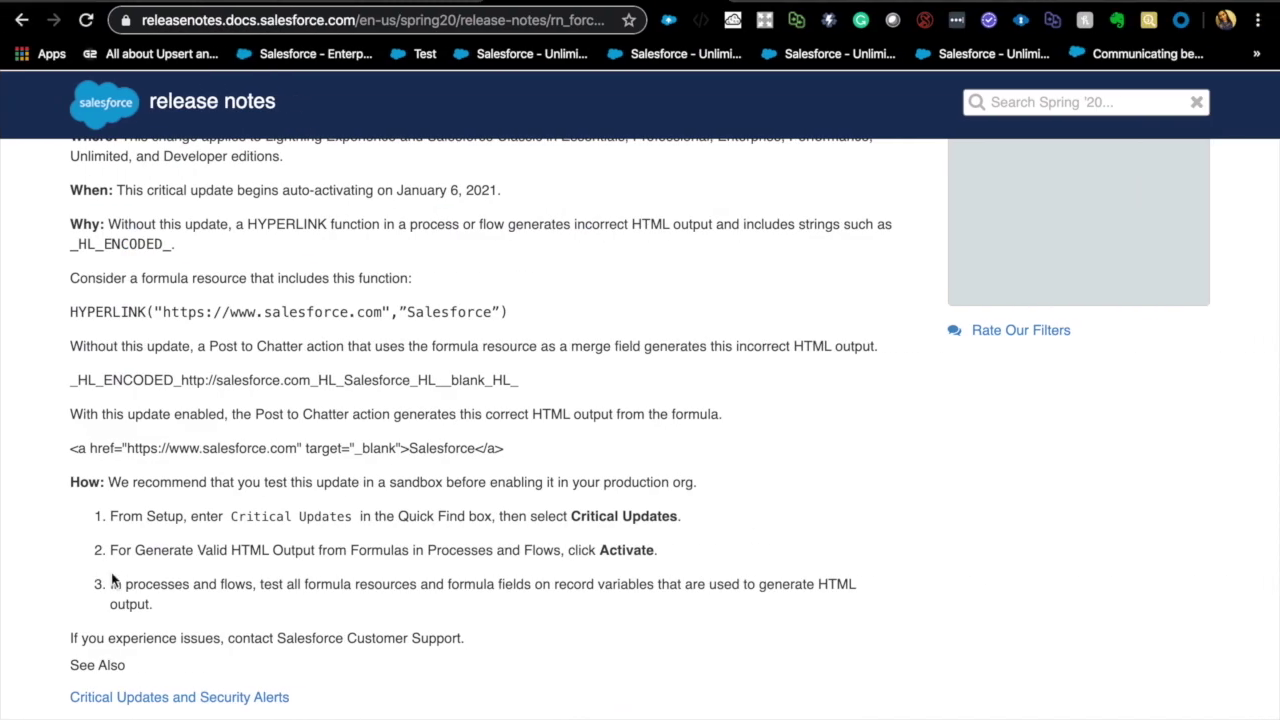
{"action": "key", "text": "ctrl+Left"}
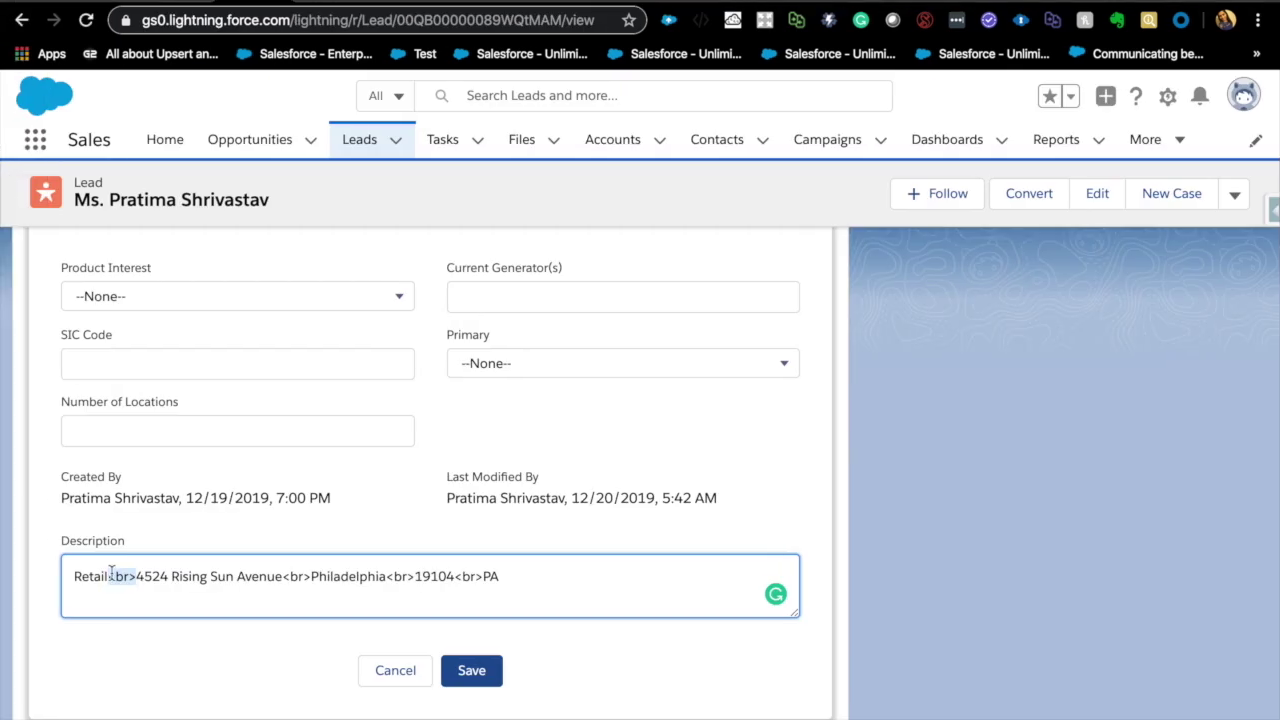